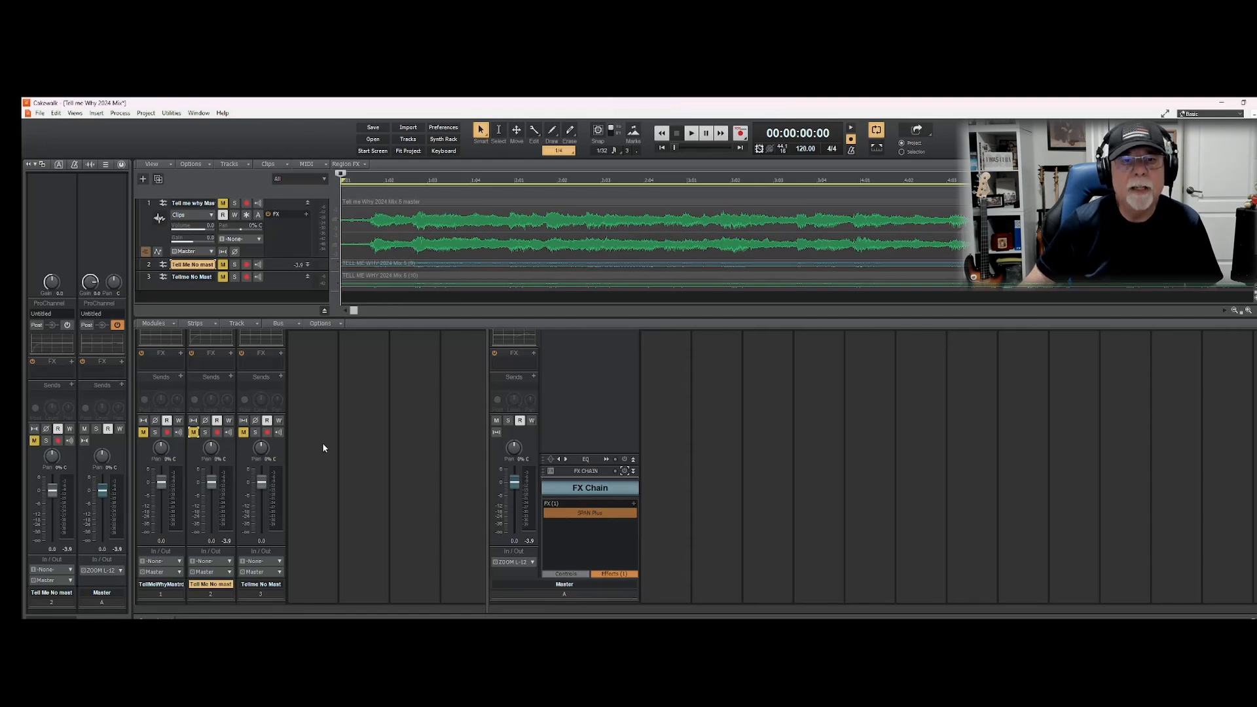
Unmute the mastered mix on track 1 and play back its opening section
left_click(142, 432)
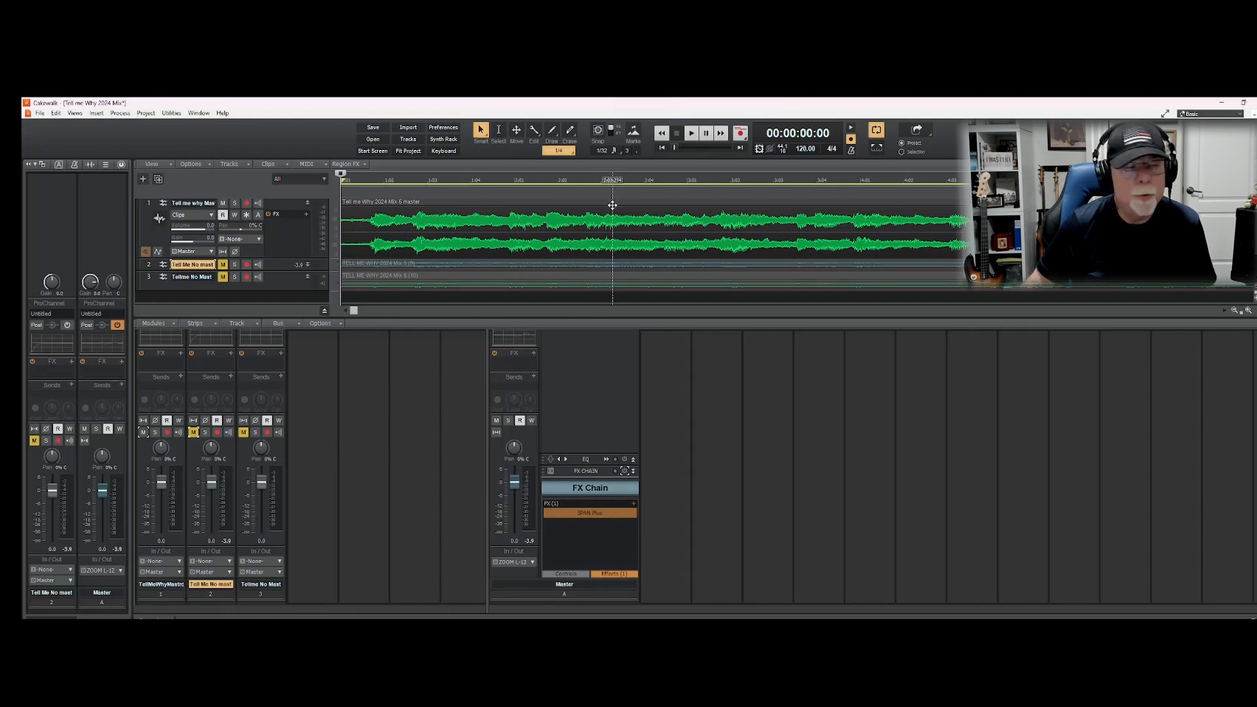
left_click(692, 134)
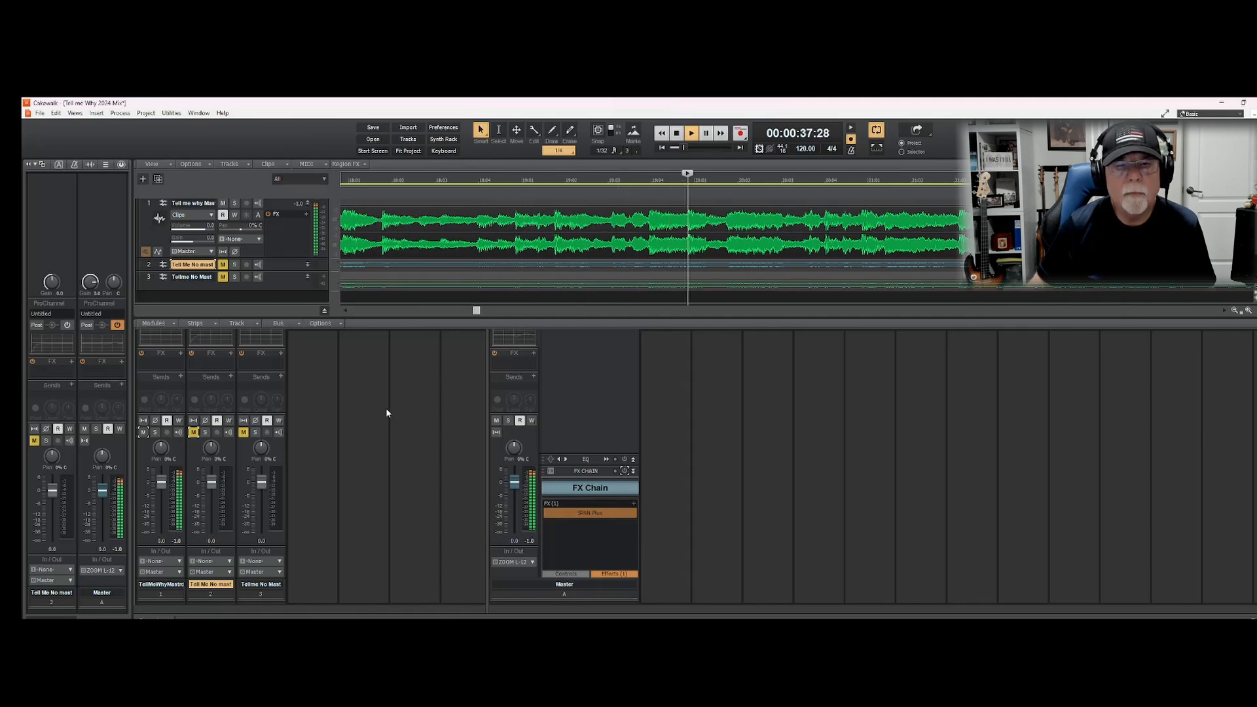
left_click(677, 136)
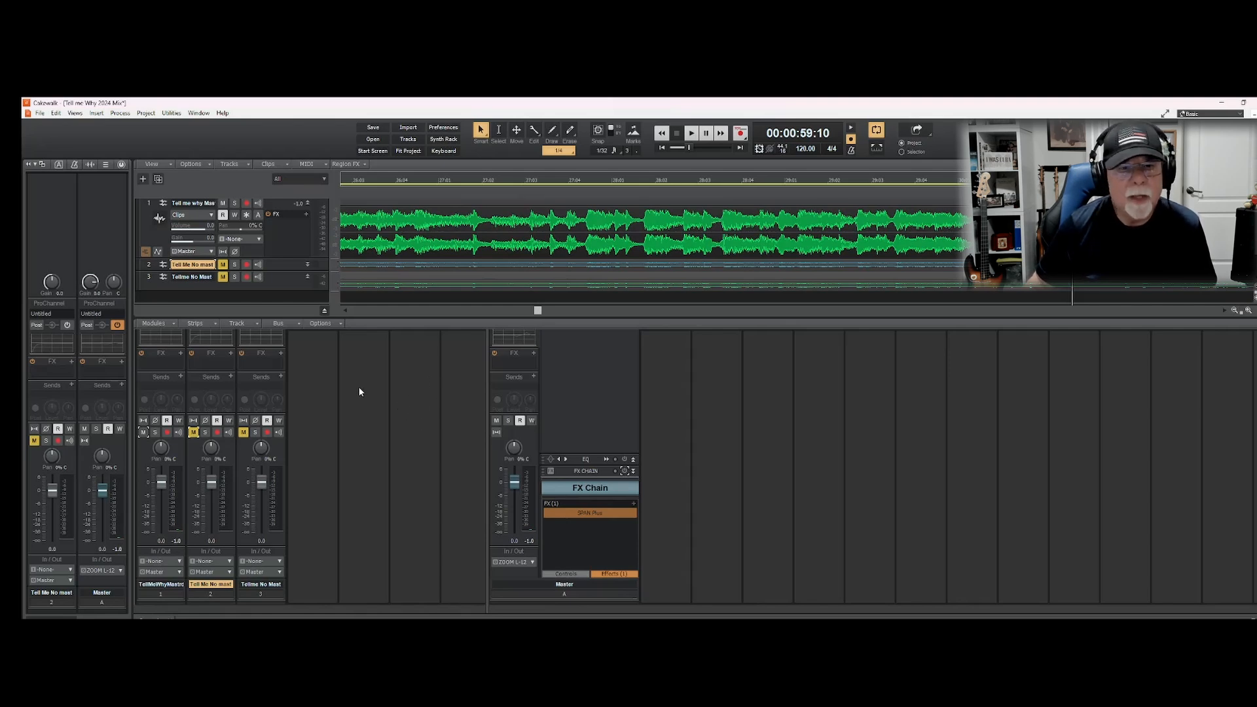
Switch the audible track from track 1 to the unmastered track 2 and play it from the start of the project
left_click(143, 432)
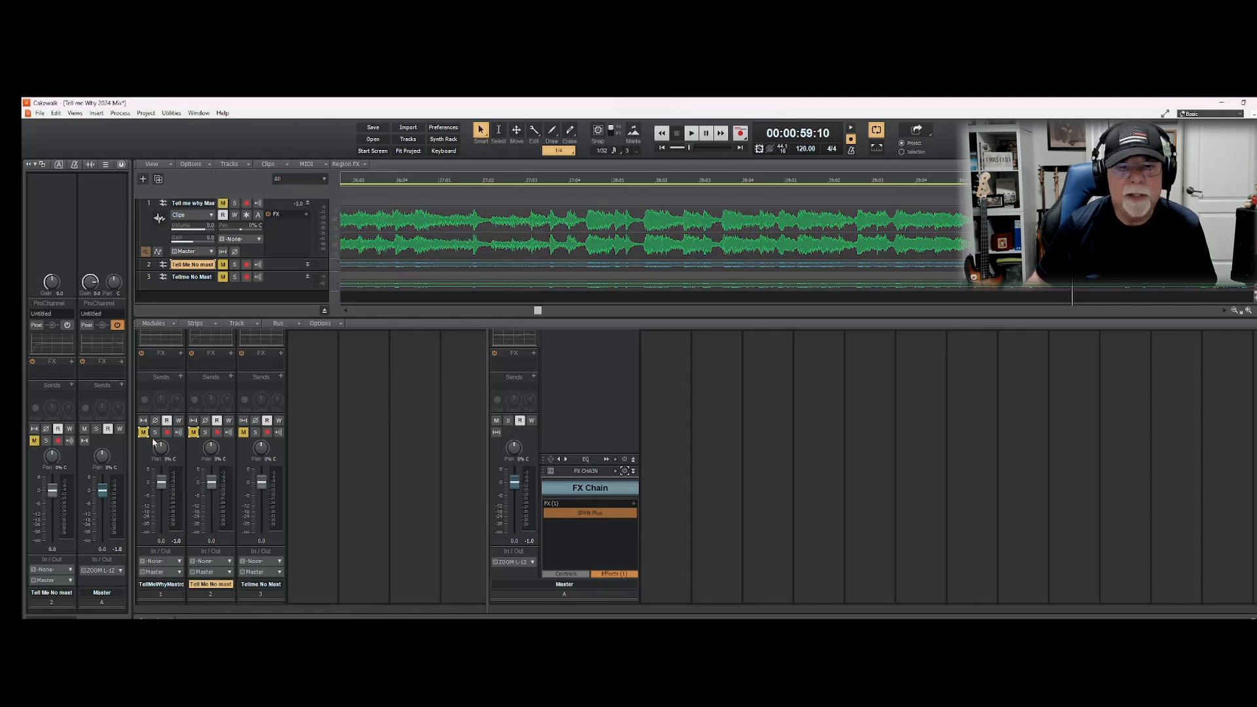
left_click(193, 432)
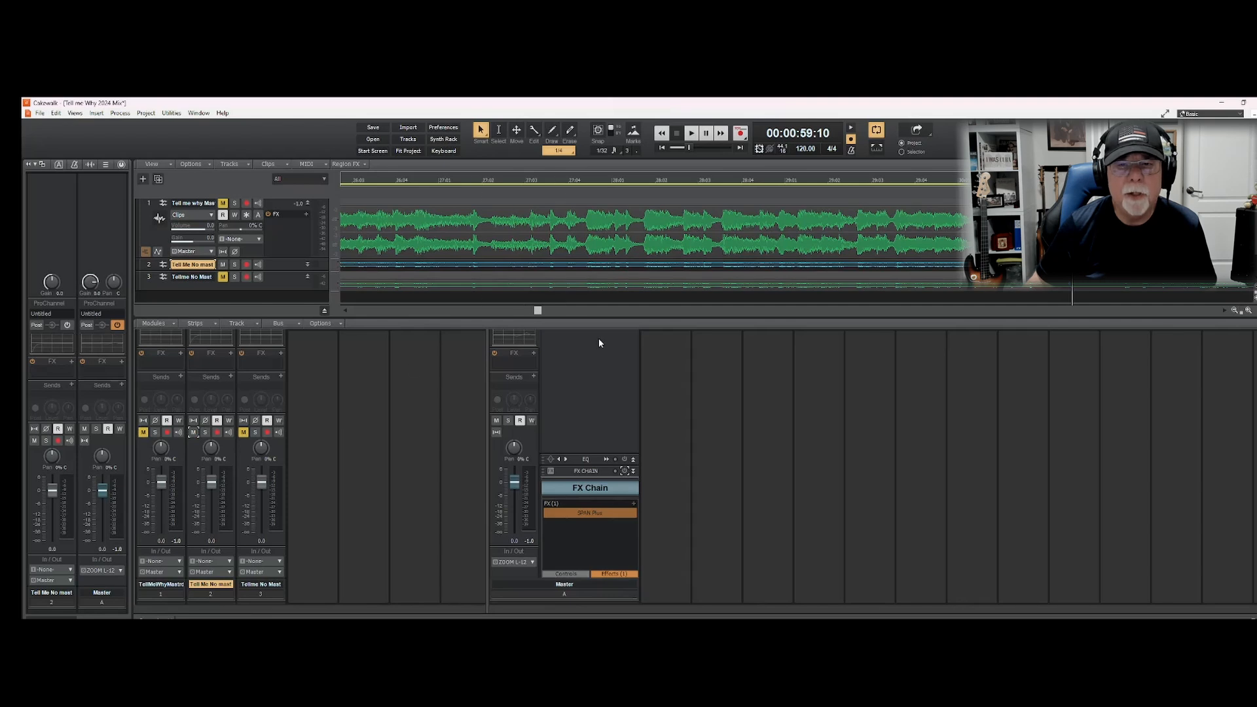
left_click(661, 150)
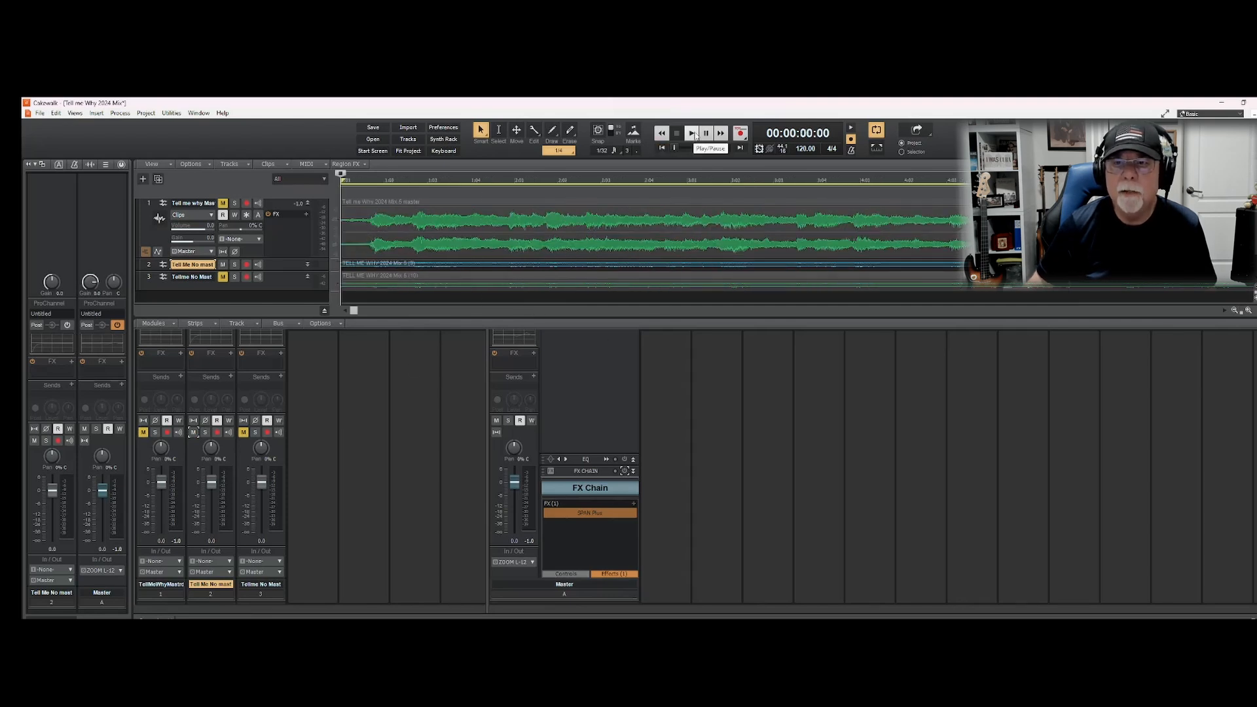
left_click(692, 133)
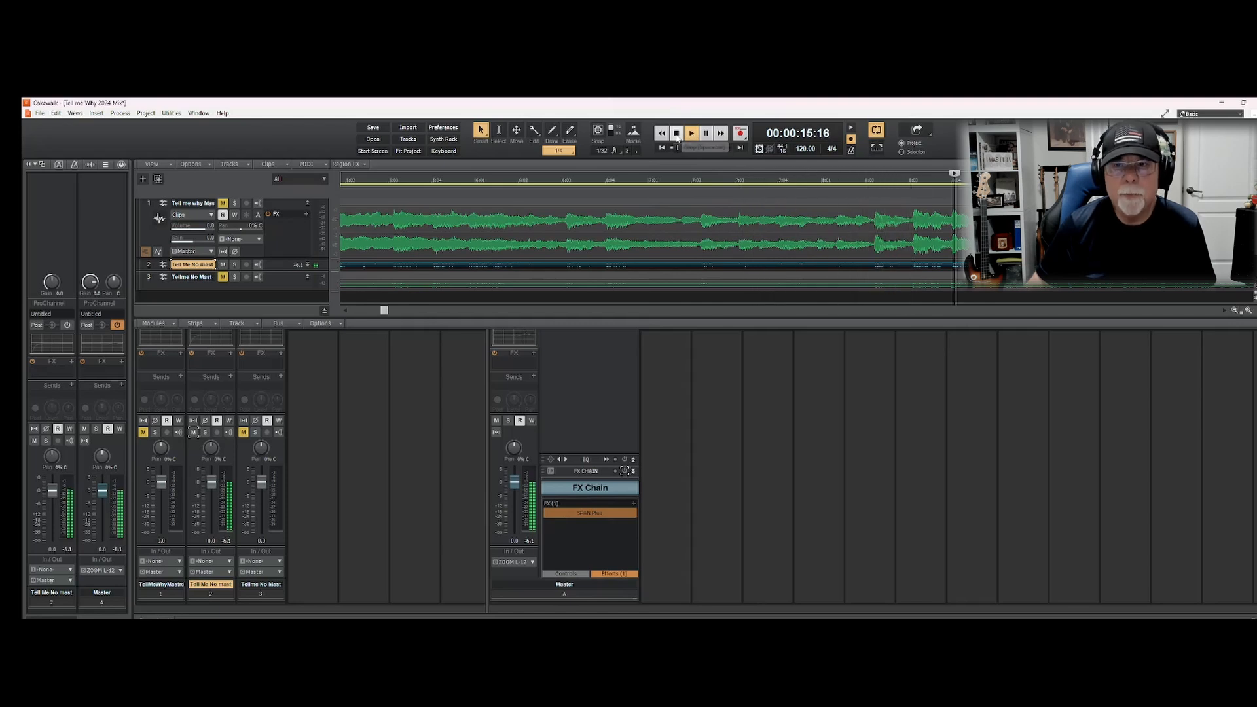
left_click(677, 135)
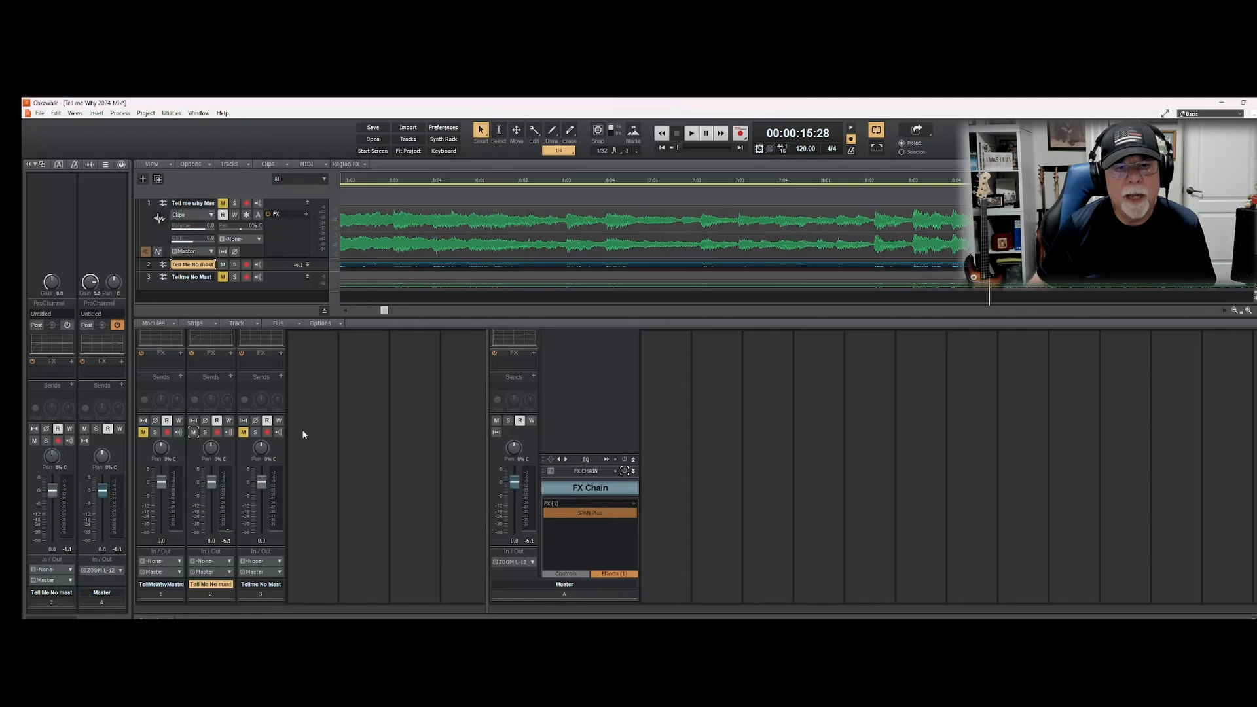
Mute track 2, then enable the Master bus FX Chain and open its SPAN Plus analyzer over the middle of the workspace
left_click(193, 432)
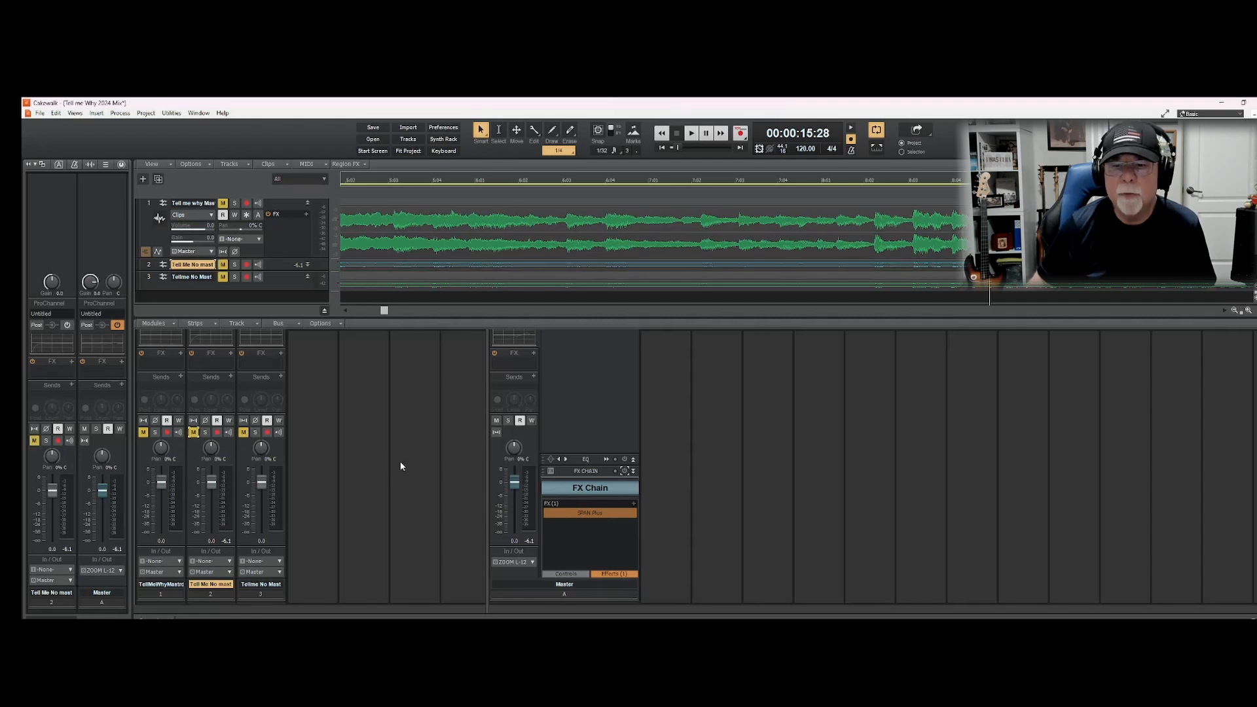
left_click(627, 473)
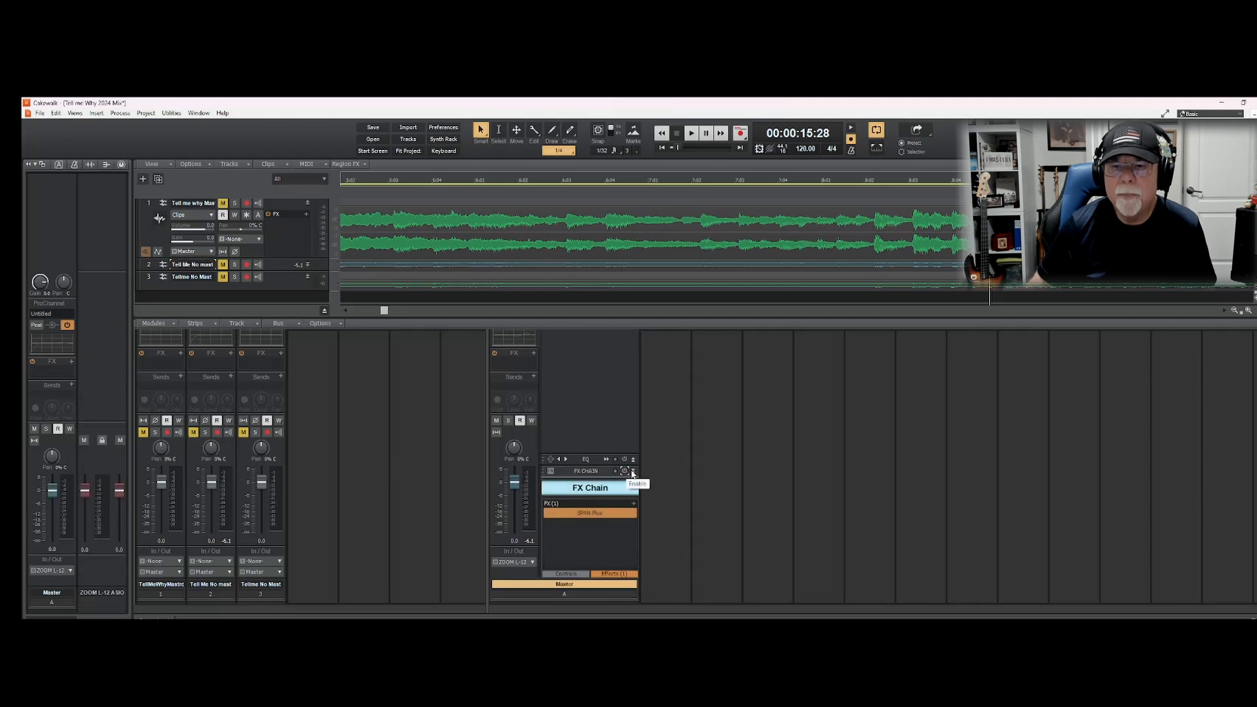
double_click(586, 516)
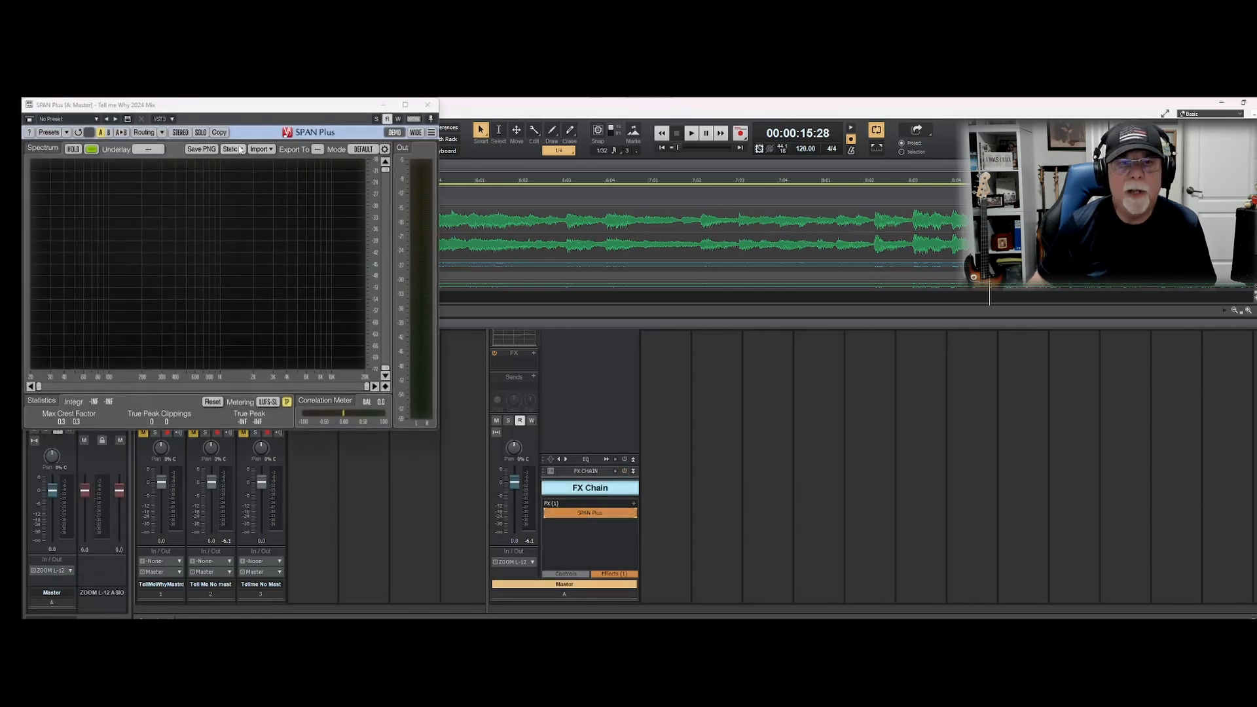
left_click_drag(237, 111, 581, 213)
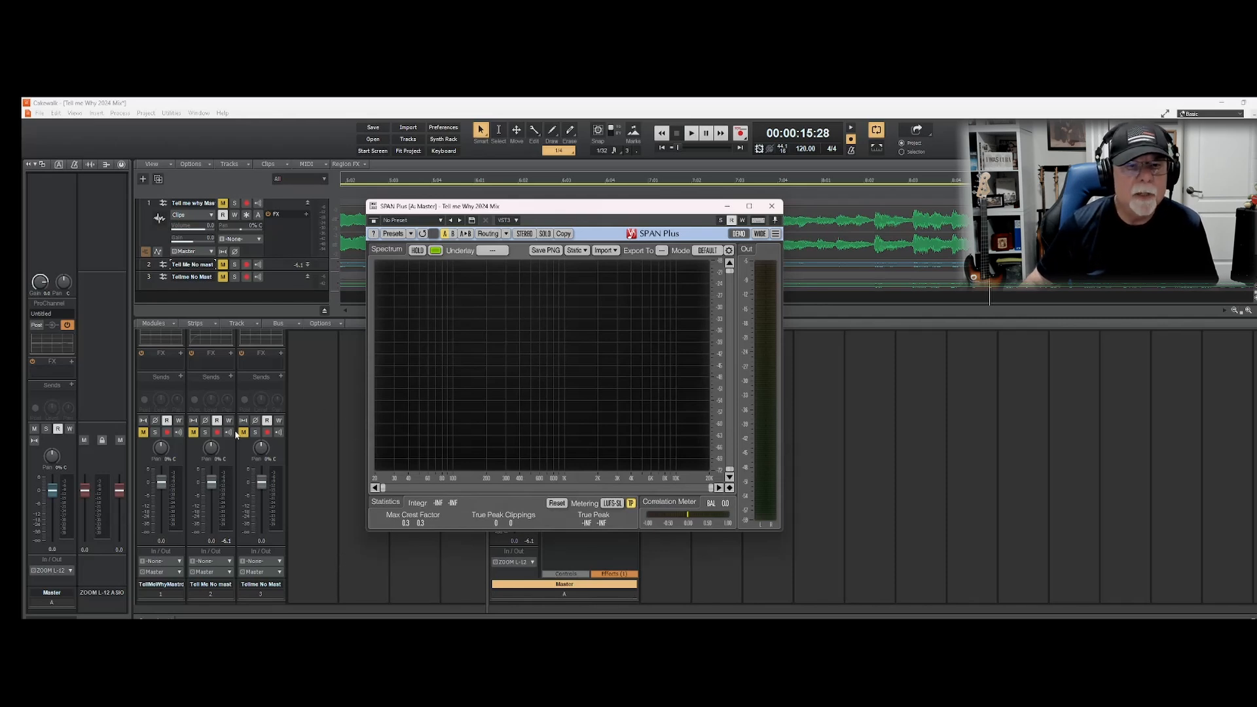
Unmute the mastered track 1 and play it from the beginning to measure its loudness in SPAN Plus
left_click(143, 434)
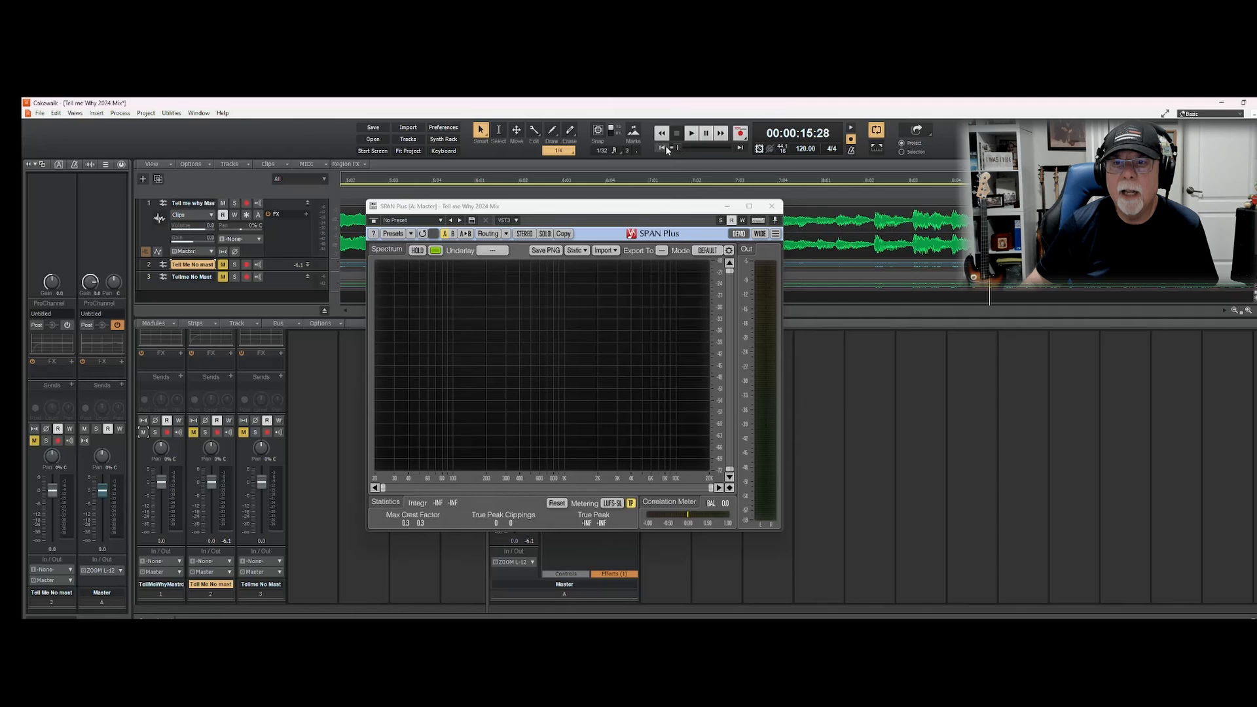
left_click(662, 148)
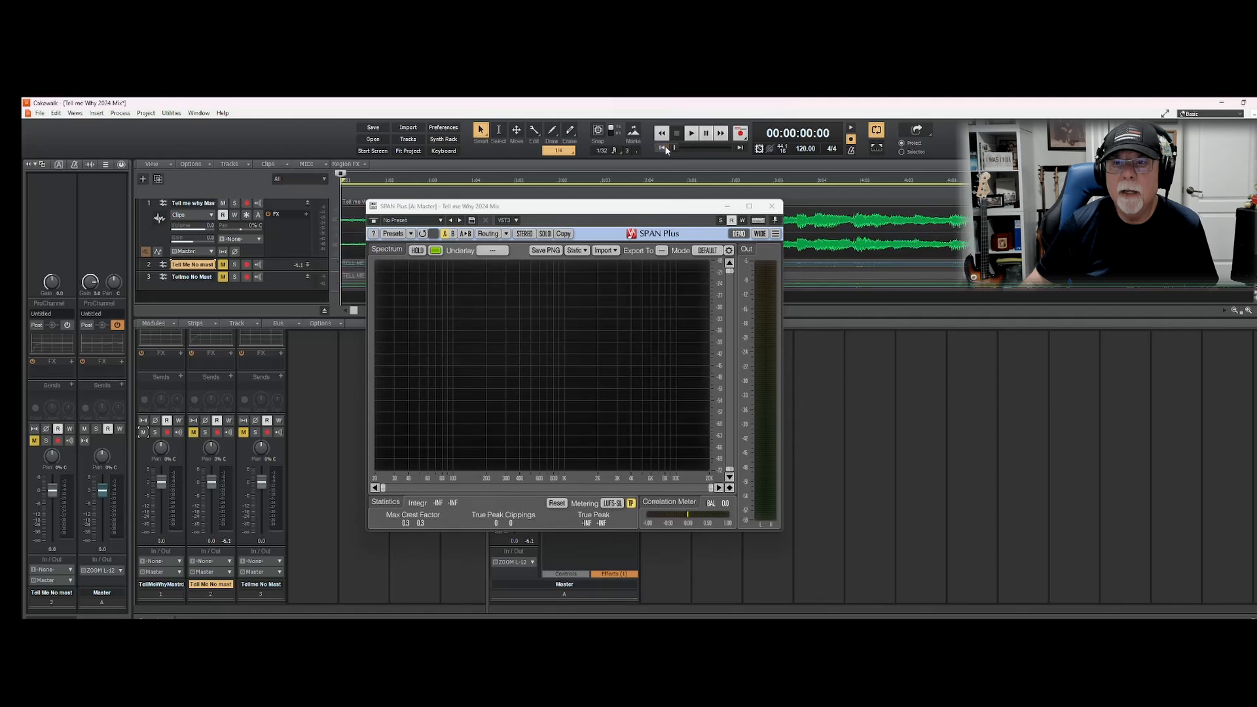
left_click(691, 132)
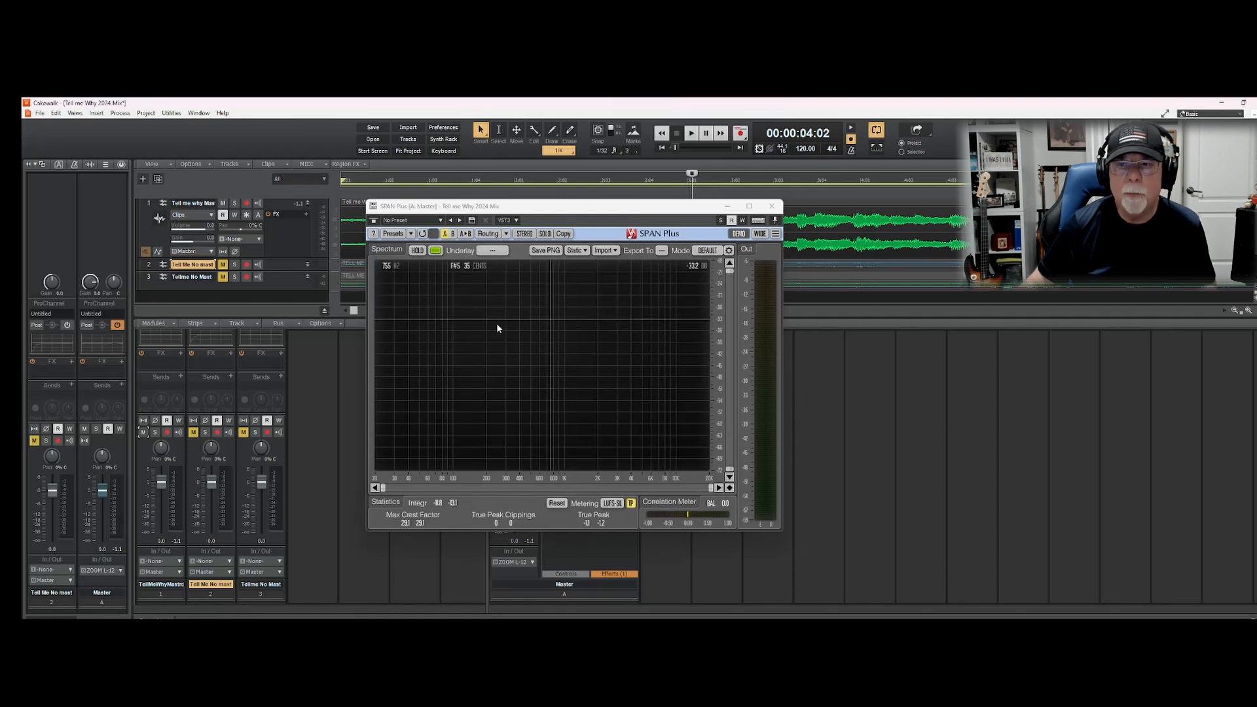
left_click(692, 136)
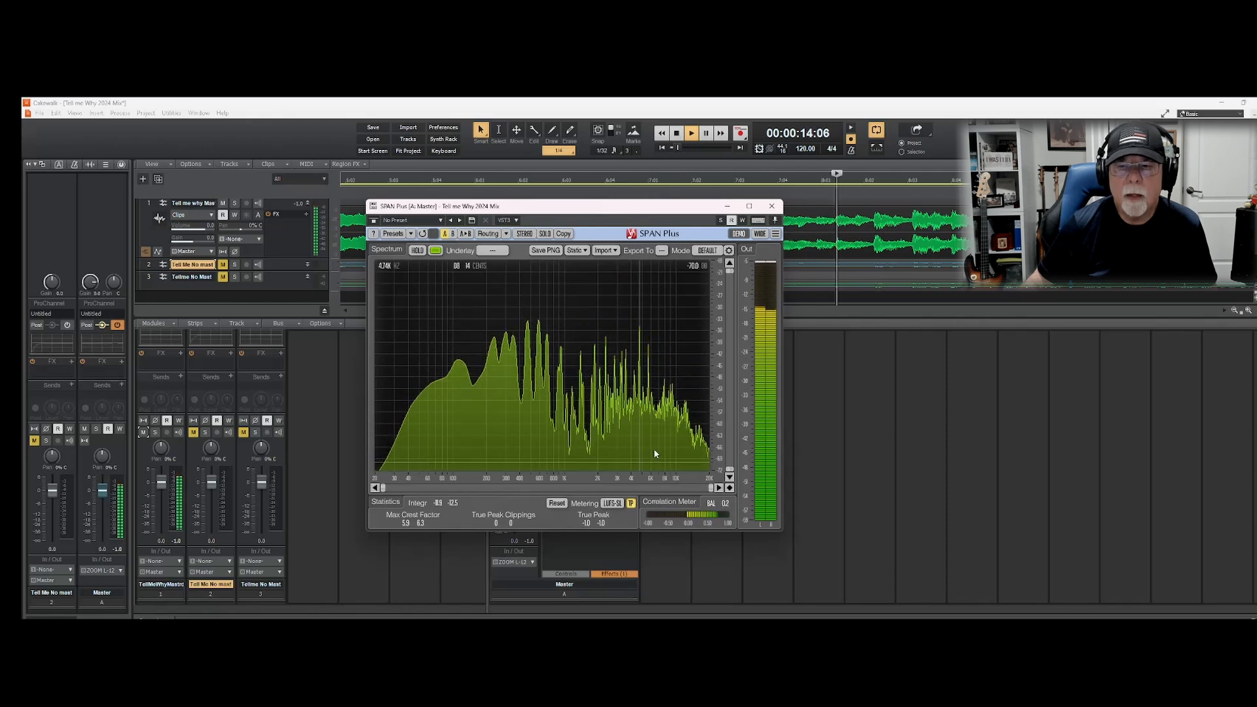
left_click(678, 134)
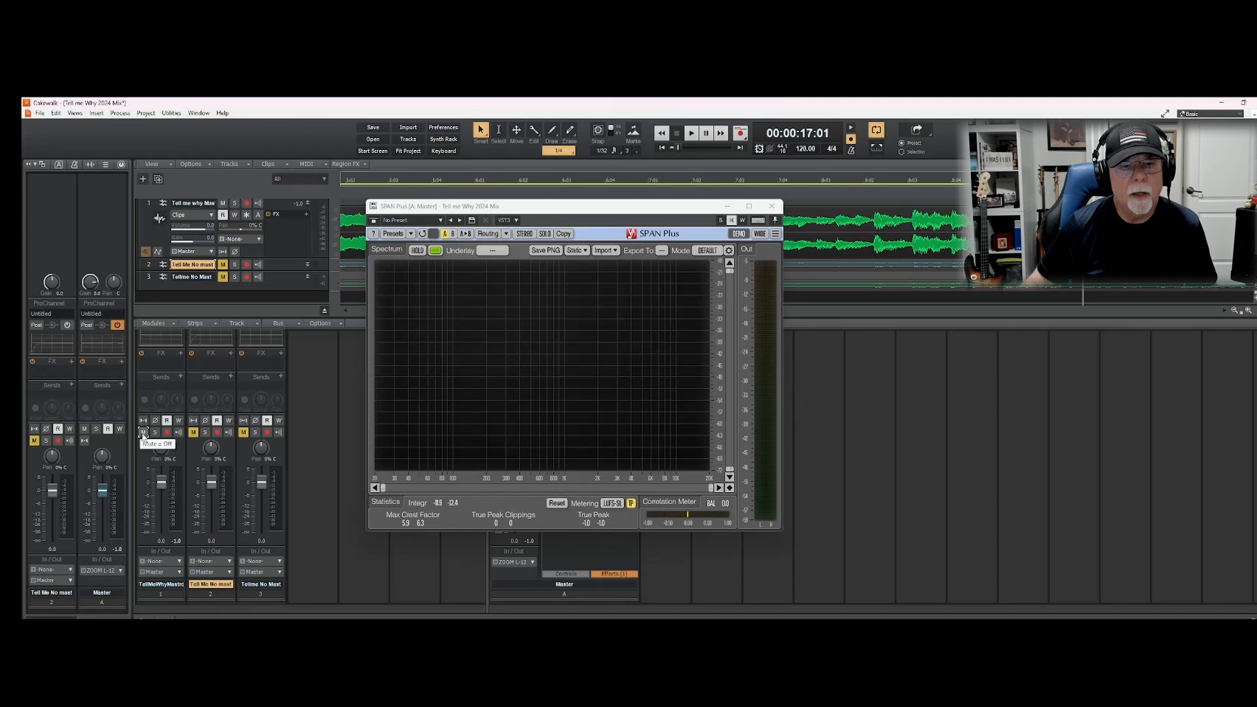
Mute track 1, unmute track 2, and measure its loudness in SPAN Plus with the statistics reset during playback
left_click(143, 434)
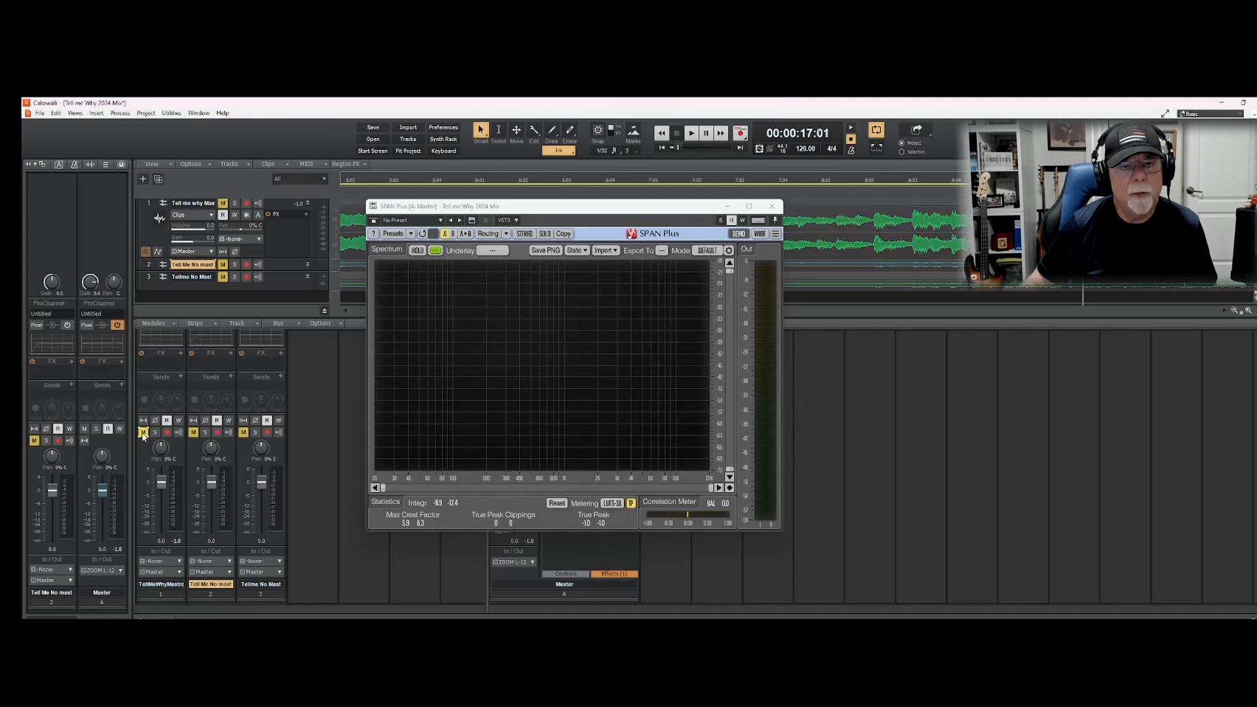
left_click(193, 434)
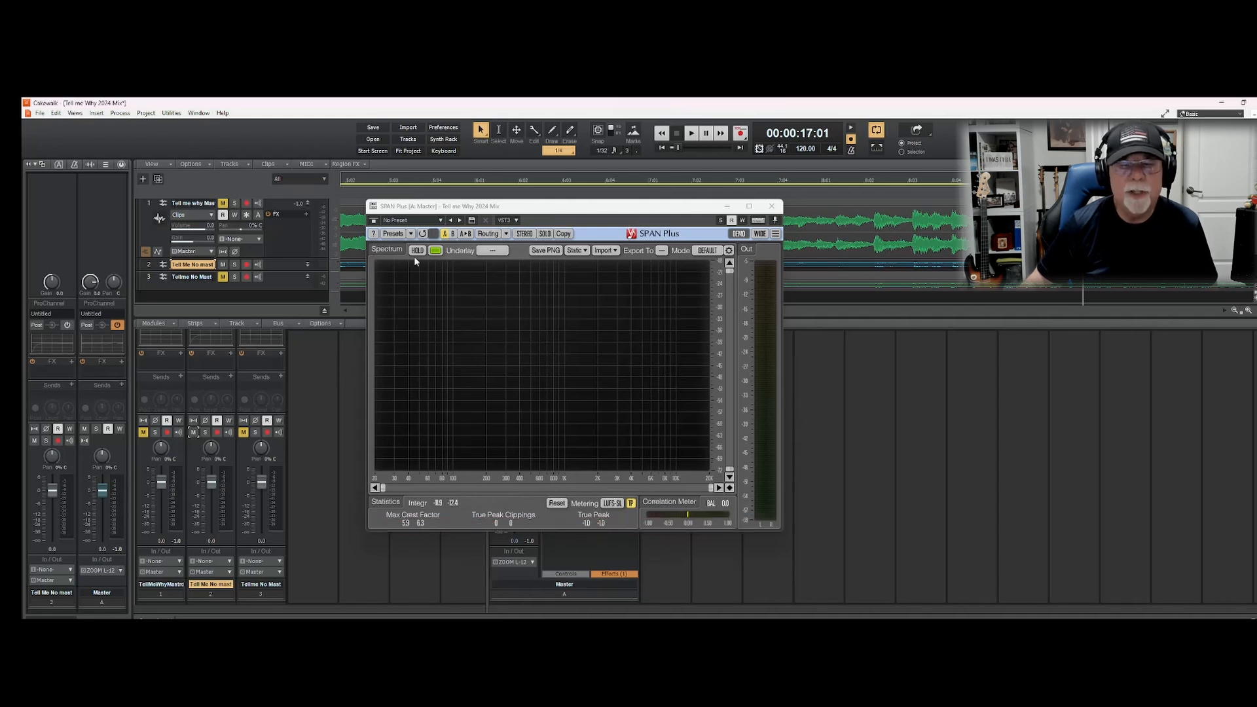
left_click(692, 137)
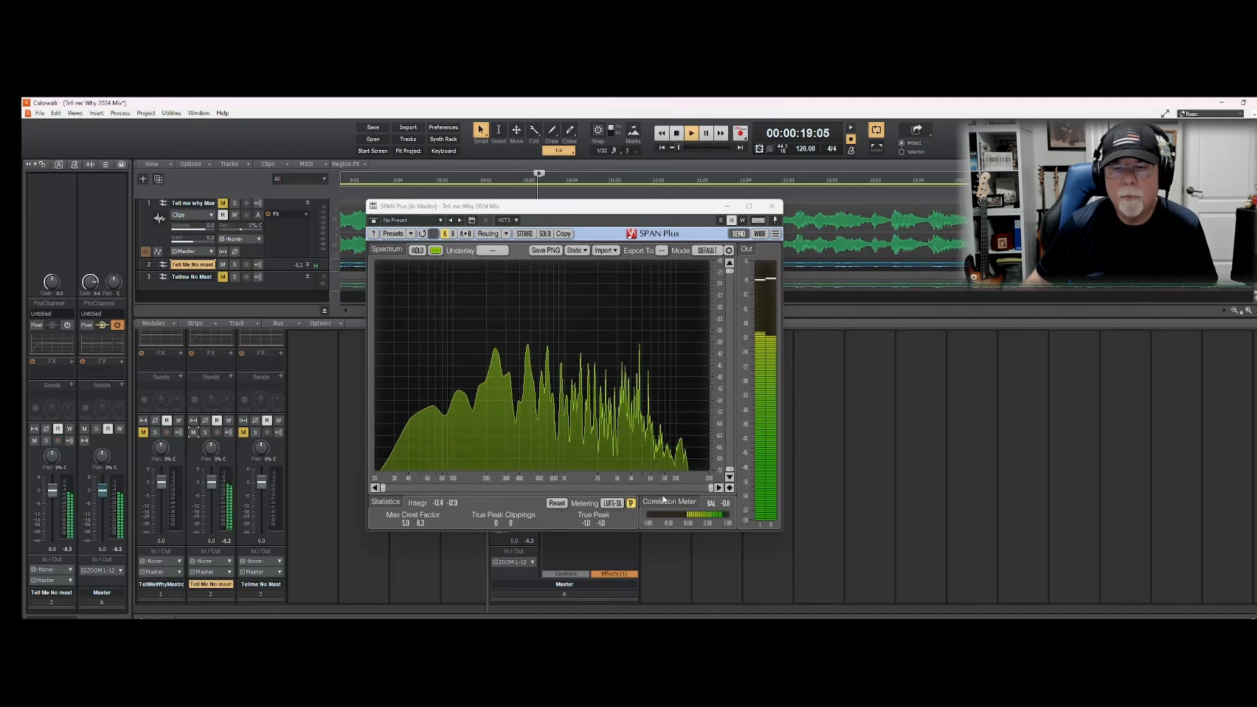
left_click(553, 507)
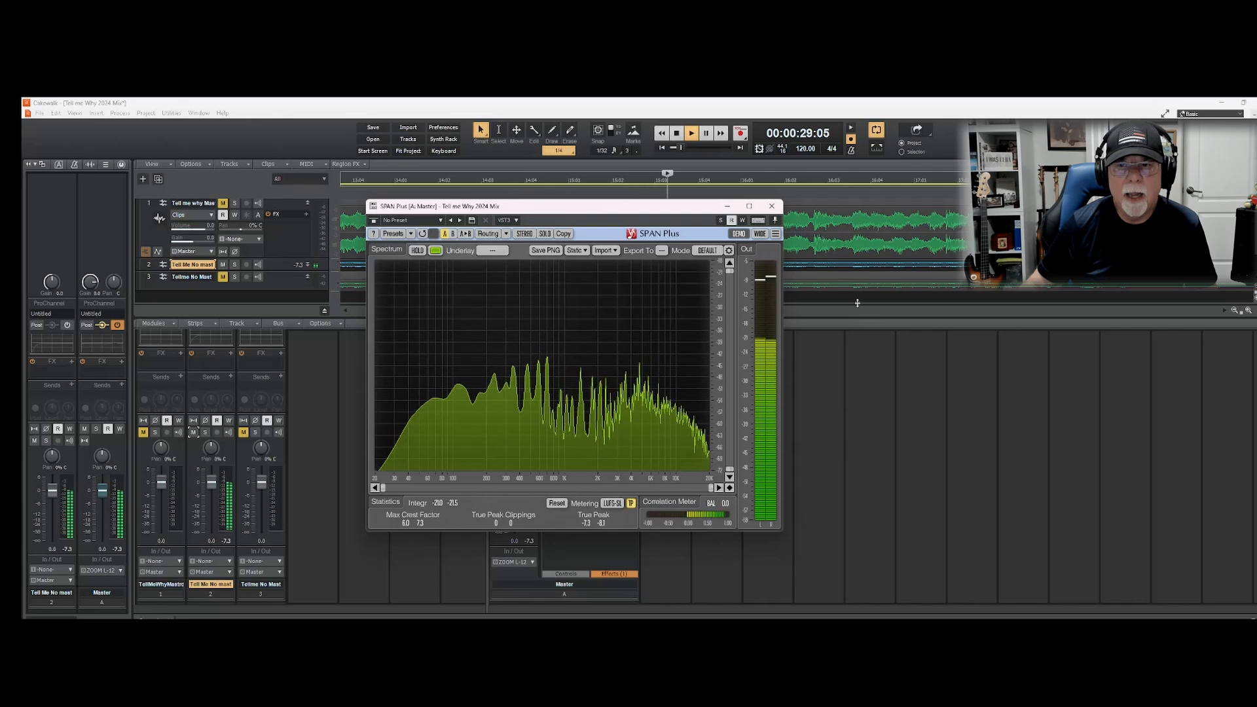
left_click(691, 133)
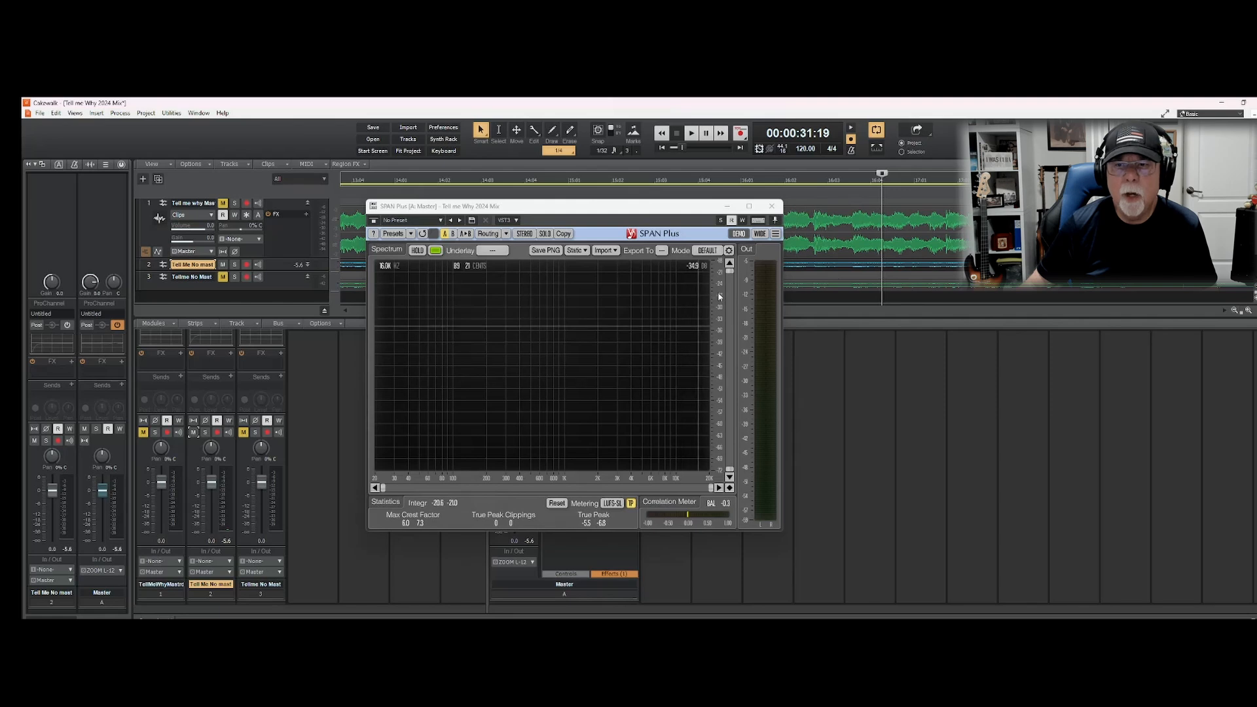
Close the SPAN Plus analyzer and disable the FX Chain on the Master bus
left_click(772, 206)
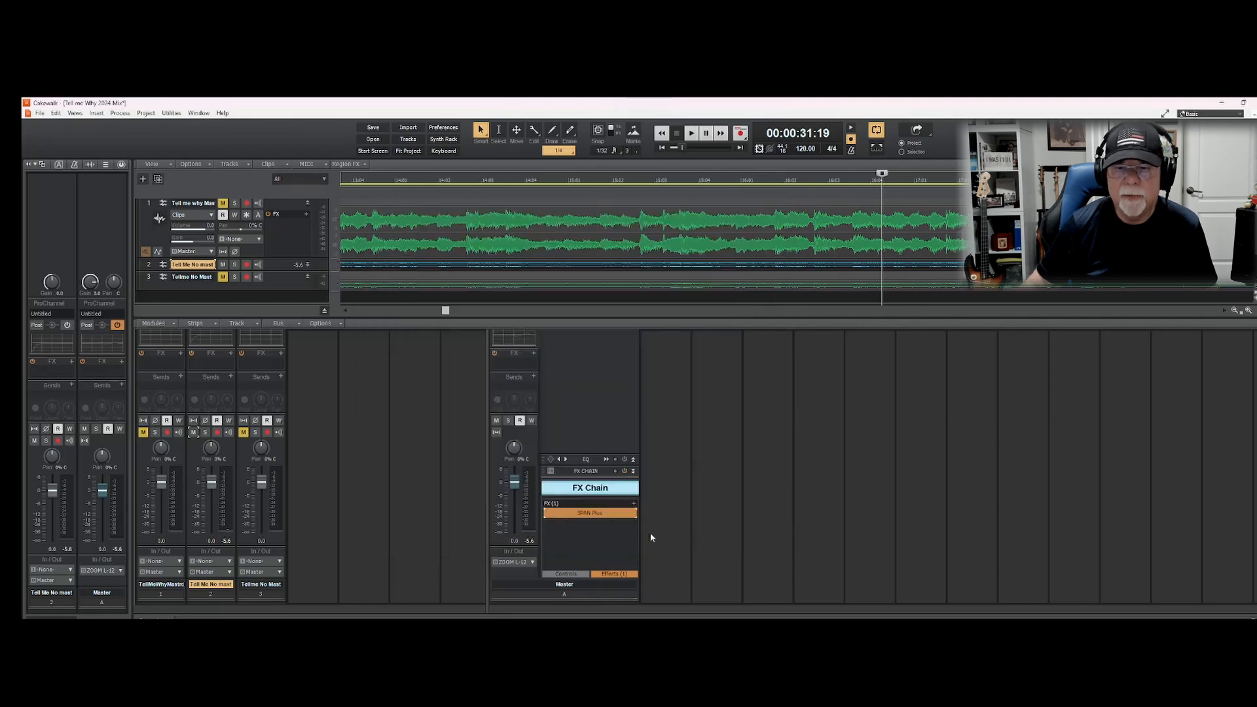
left_click(624, 471)
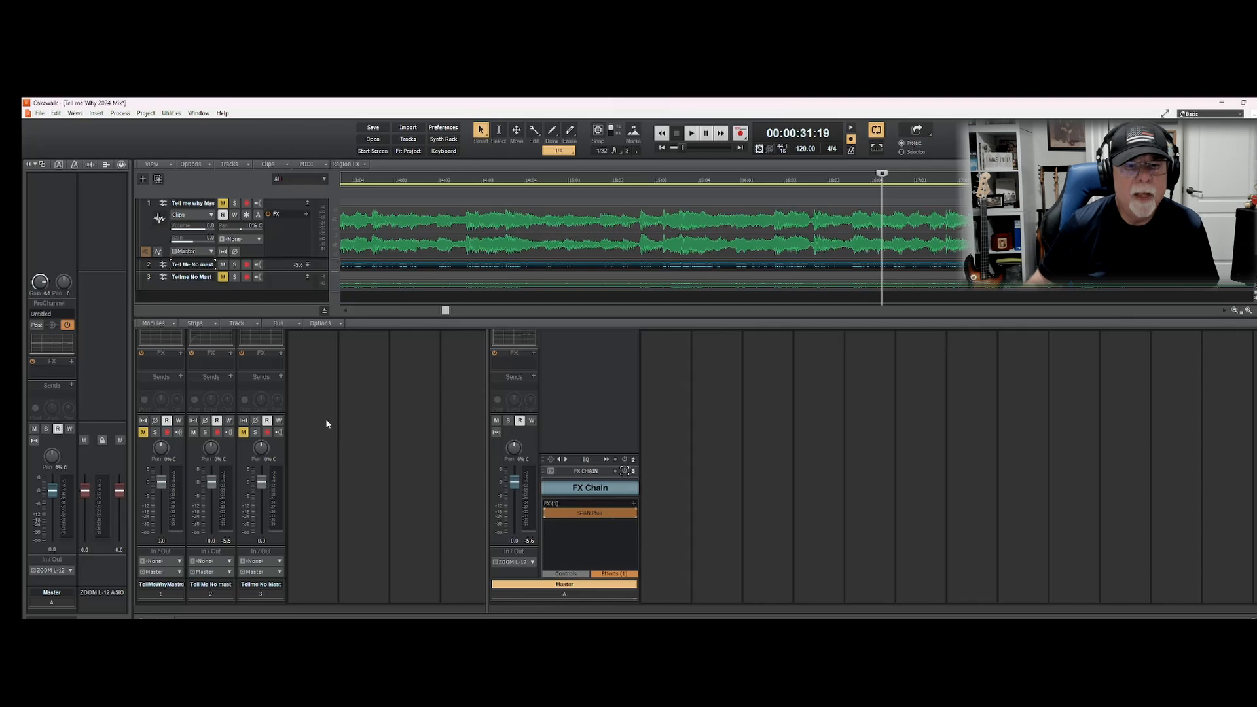
Enable the ProChannel on the unmastered track 2 and expand its modules in the console
scroll(327, 426, "up", 3)
scroll(334, 422, "up", 1)
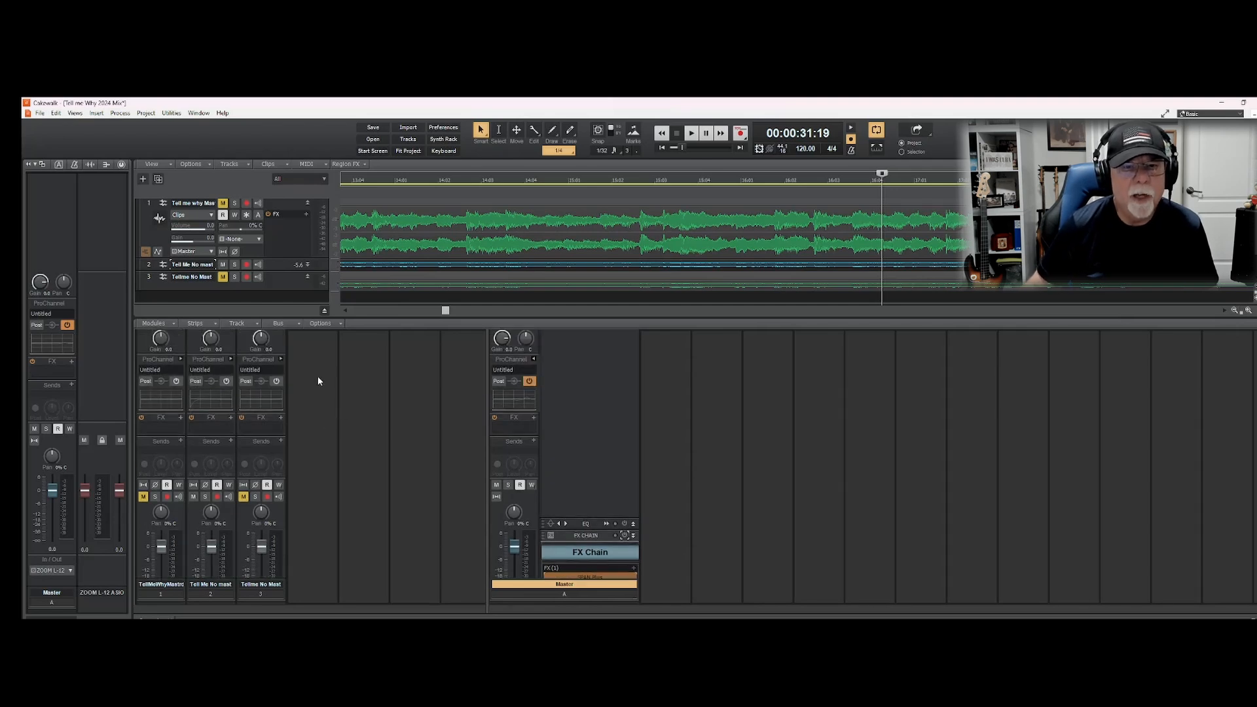
left_click(226, 382)
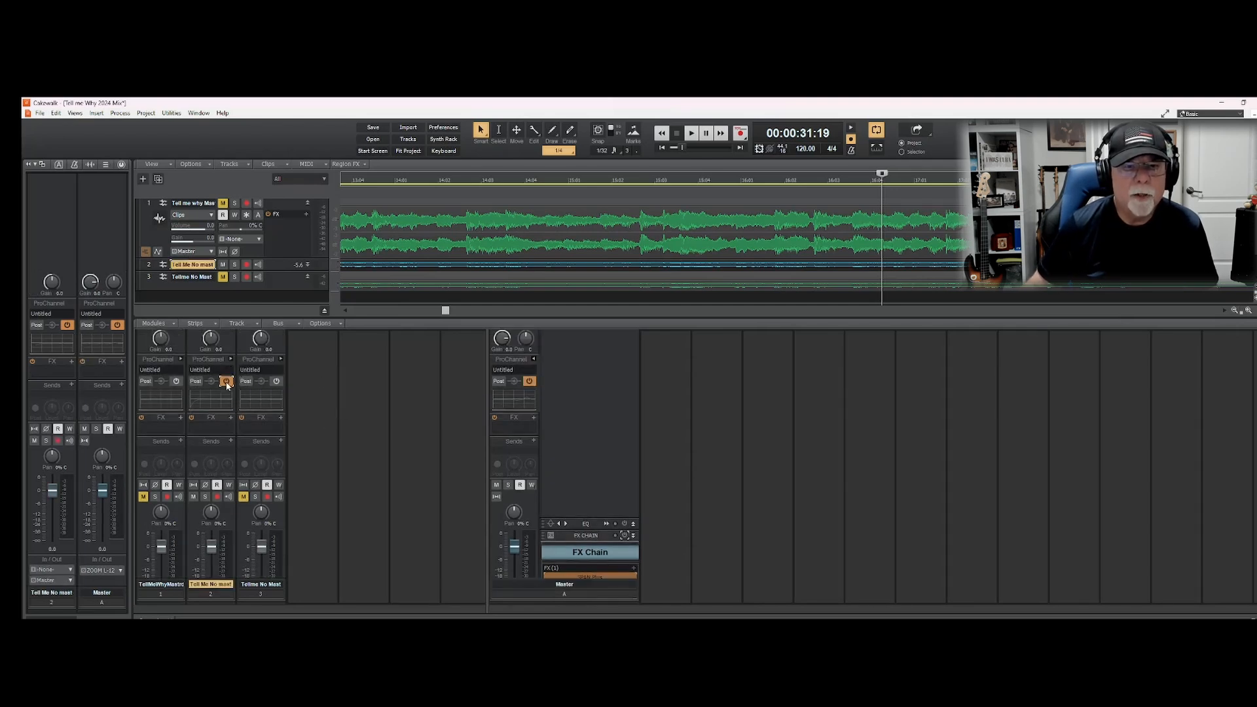
left_click(230, 359)
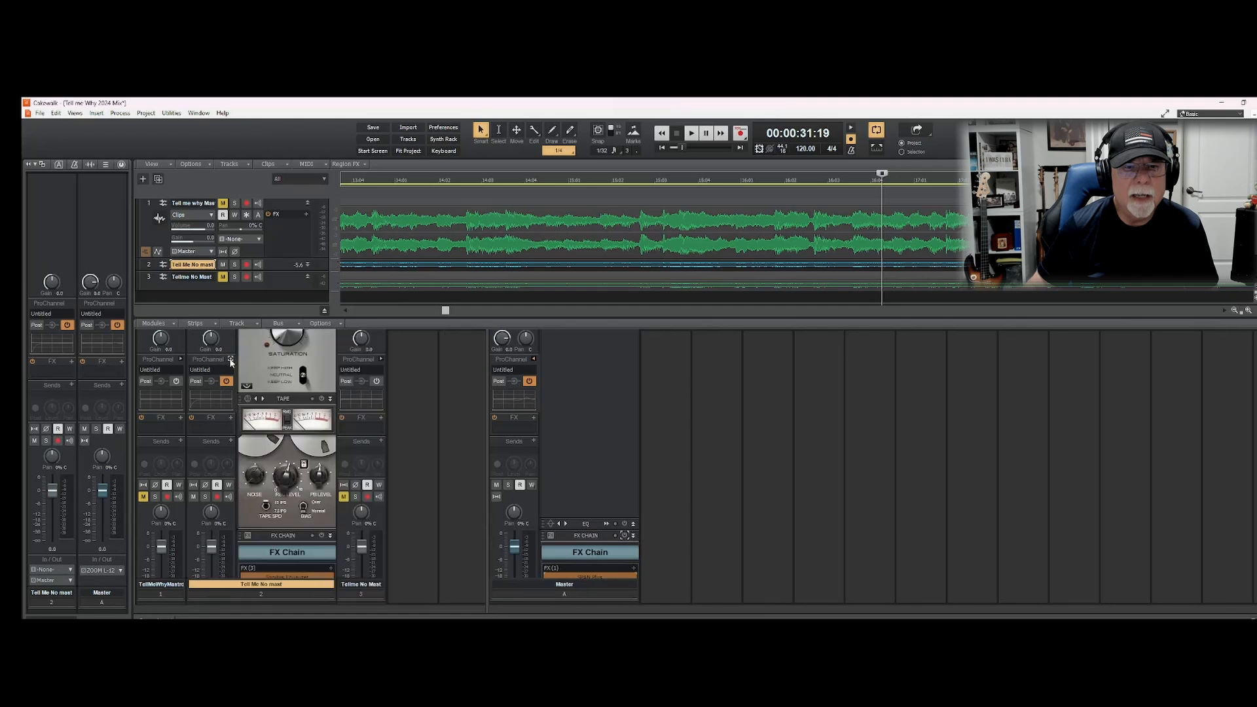
Examine track 2's ProChannel modules, including the EQ, Saturate, Tape and FX Chain
scroll(422, 432, "up", 5)
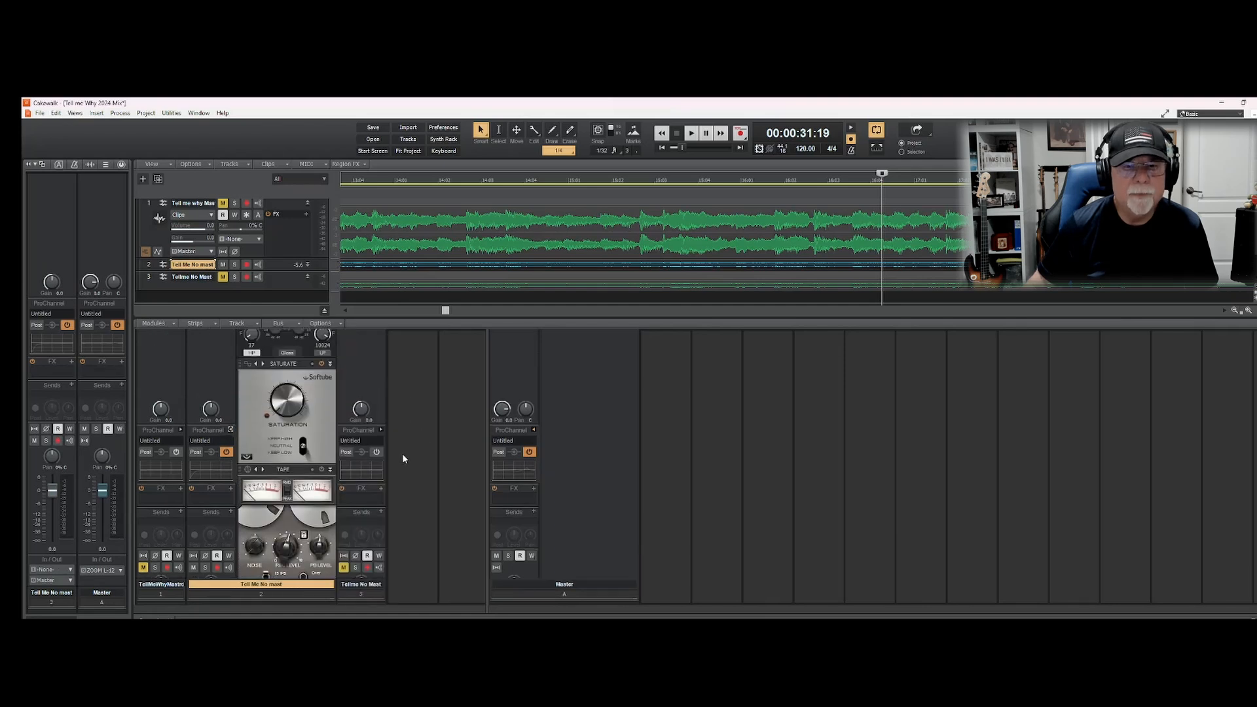
scroll(380, 445, "up", 1)
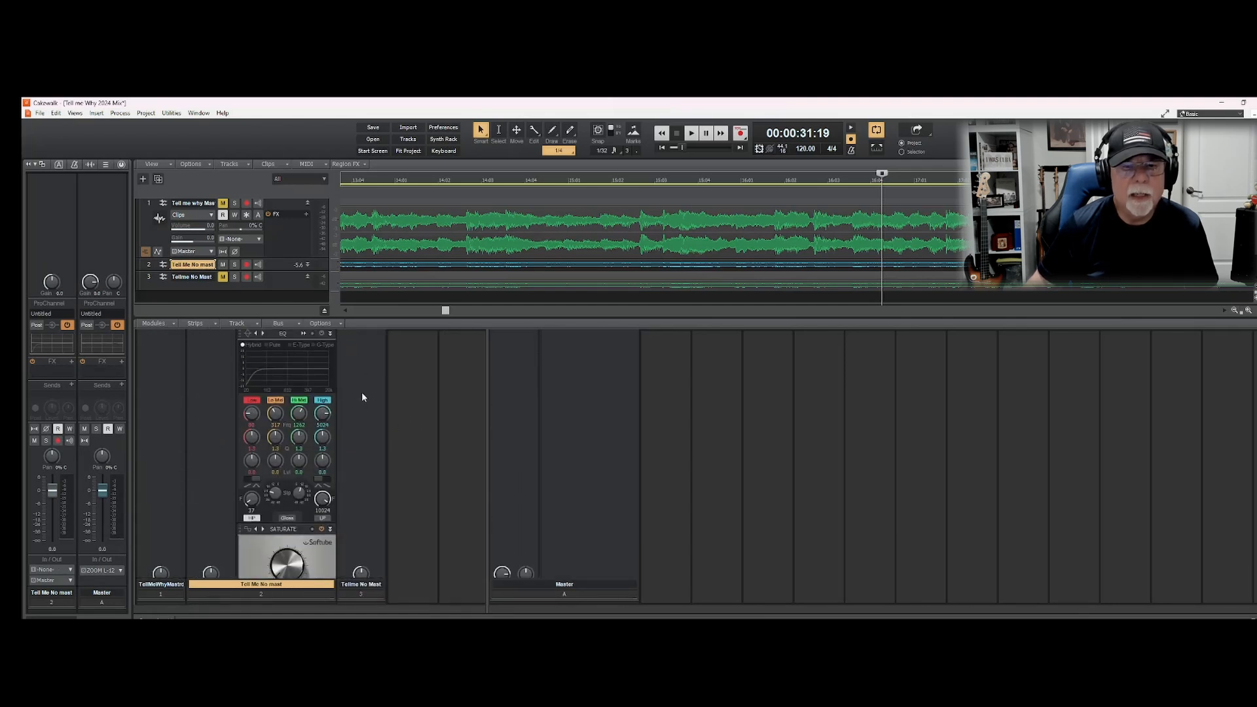
scroll(353, 426, "down", 5)
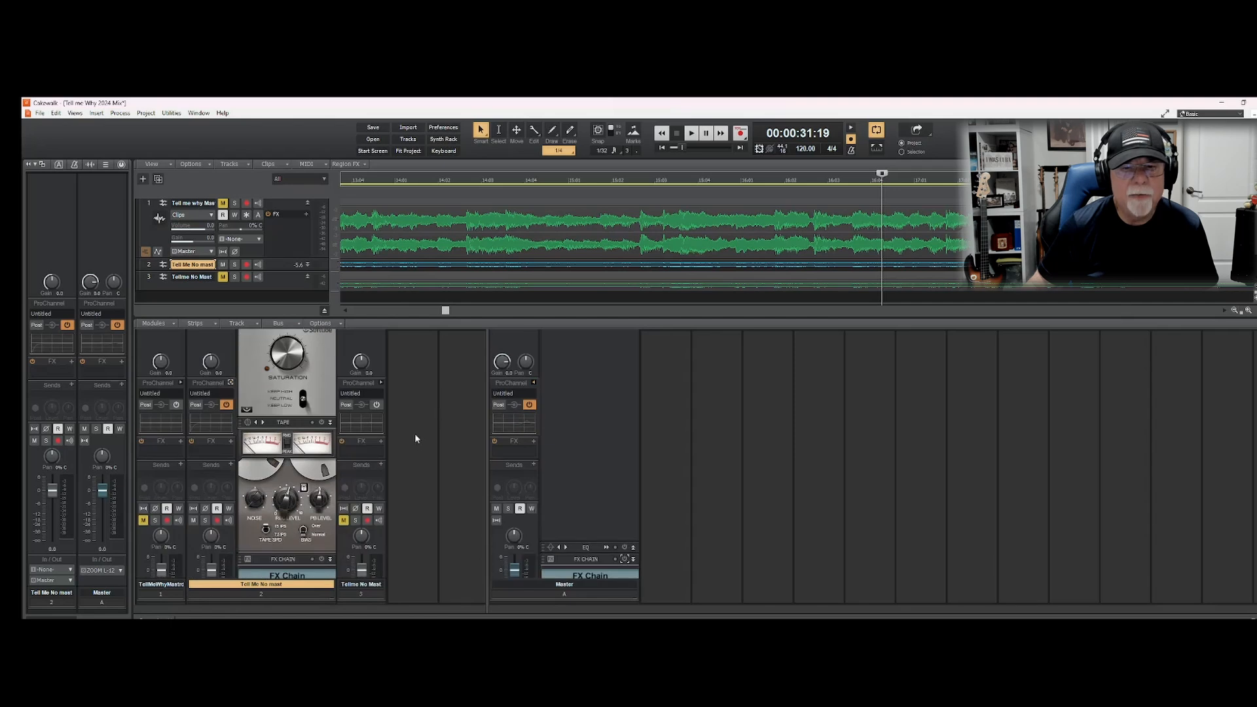
scroll(415, 438, "down", 2)
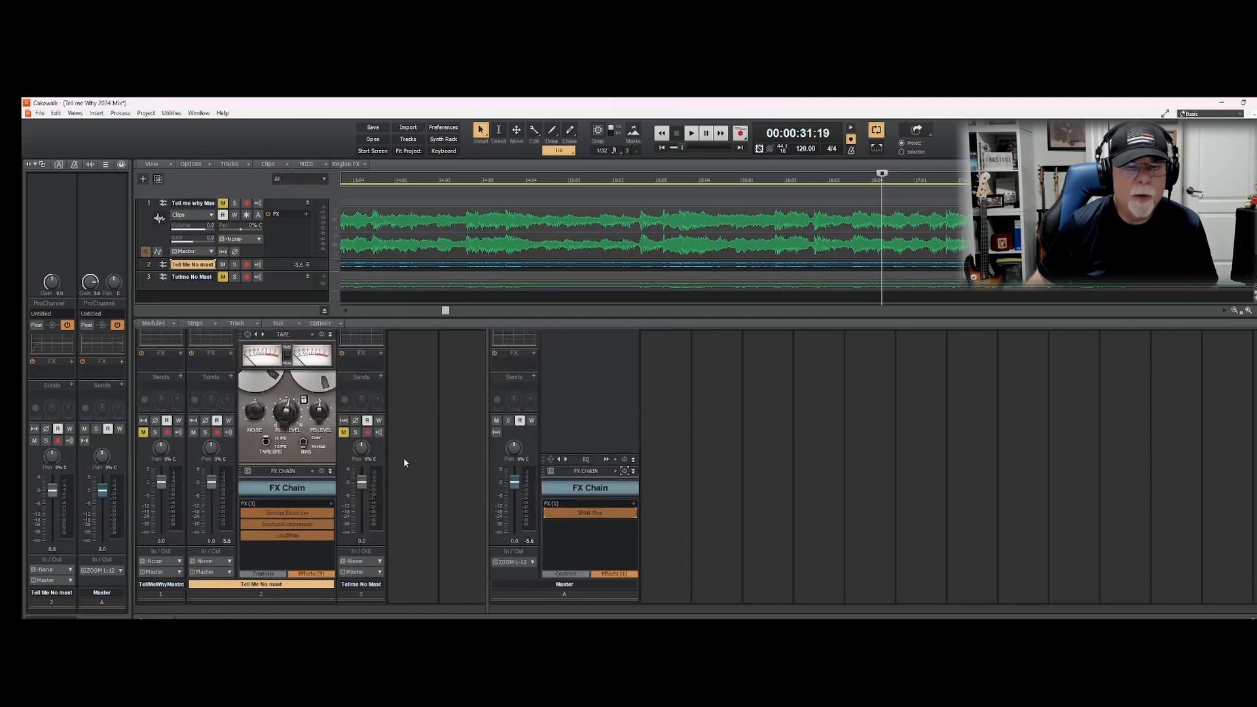
scroll(390, 463, "up", 1)
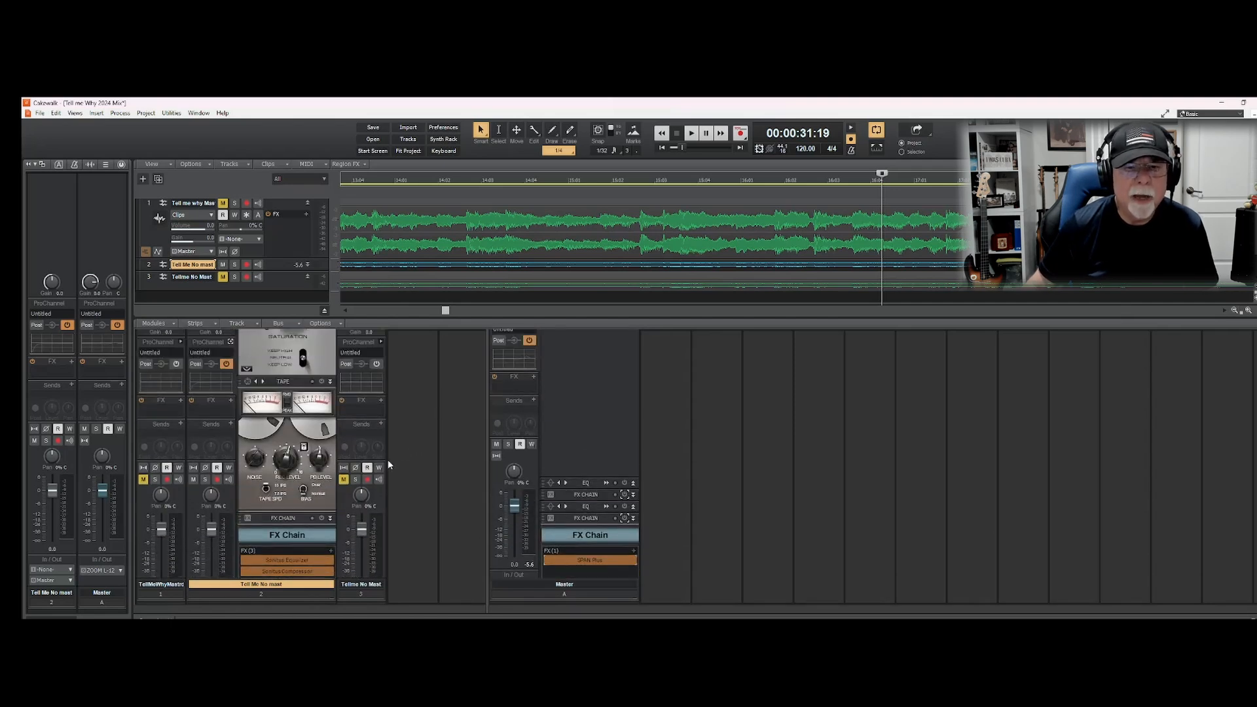
scroll(390, 461, "up", 4)
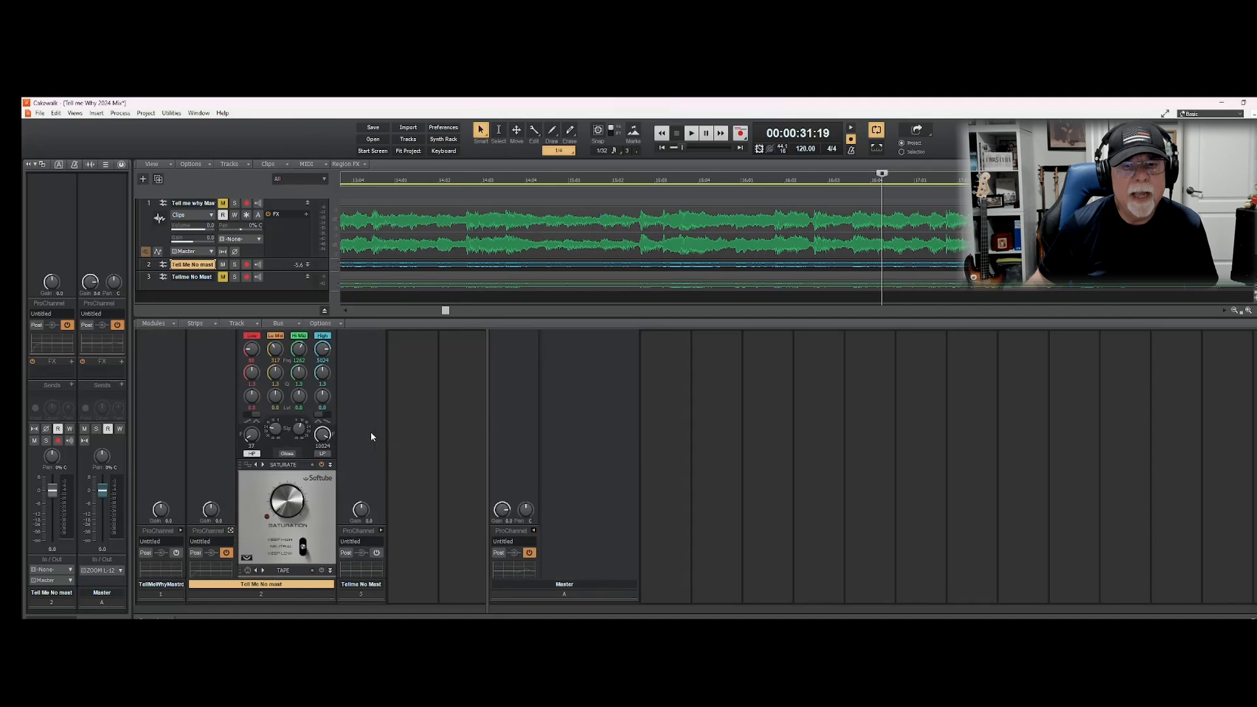
scroll(371, 437, "up", 1)
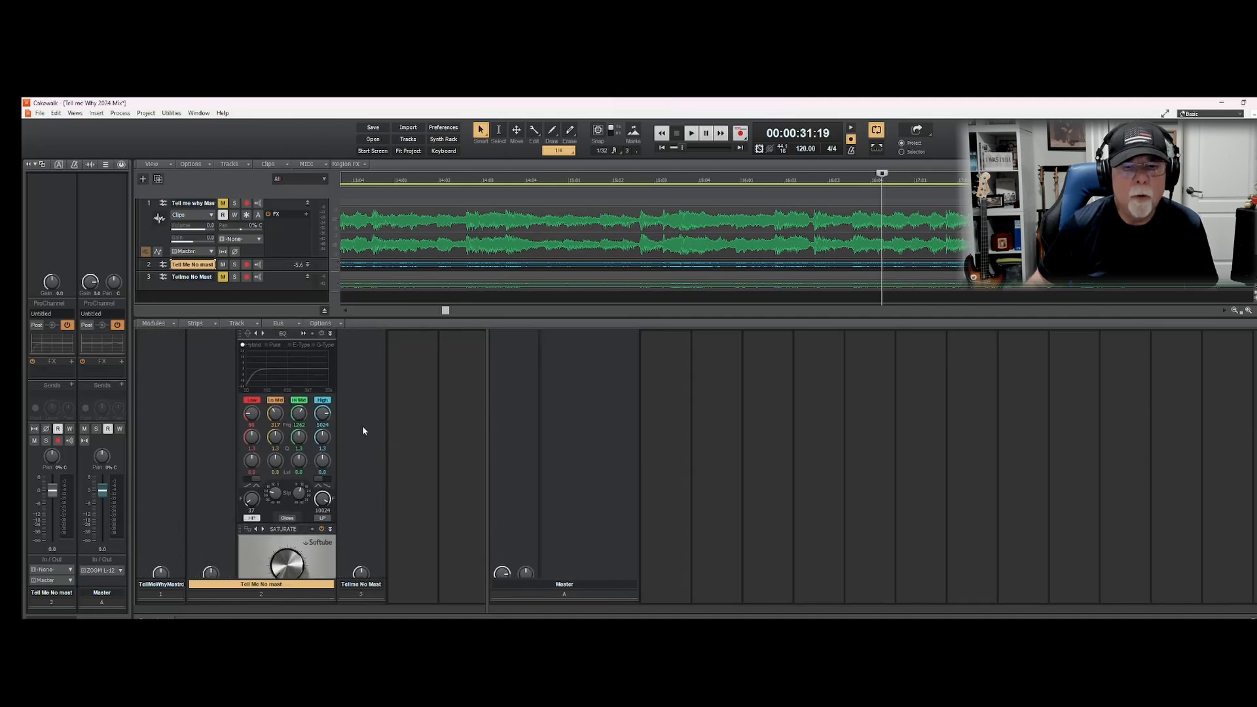
scroll(362, 426, "down", 1)
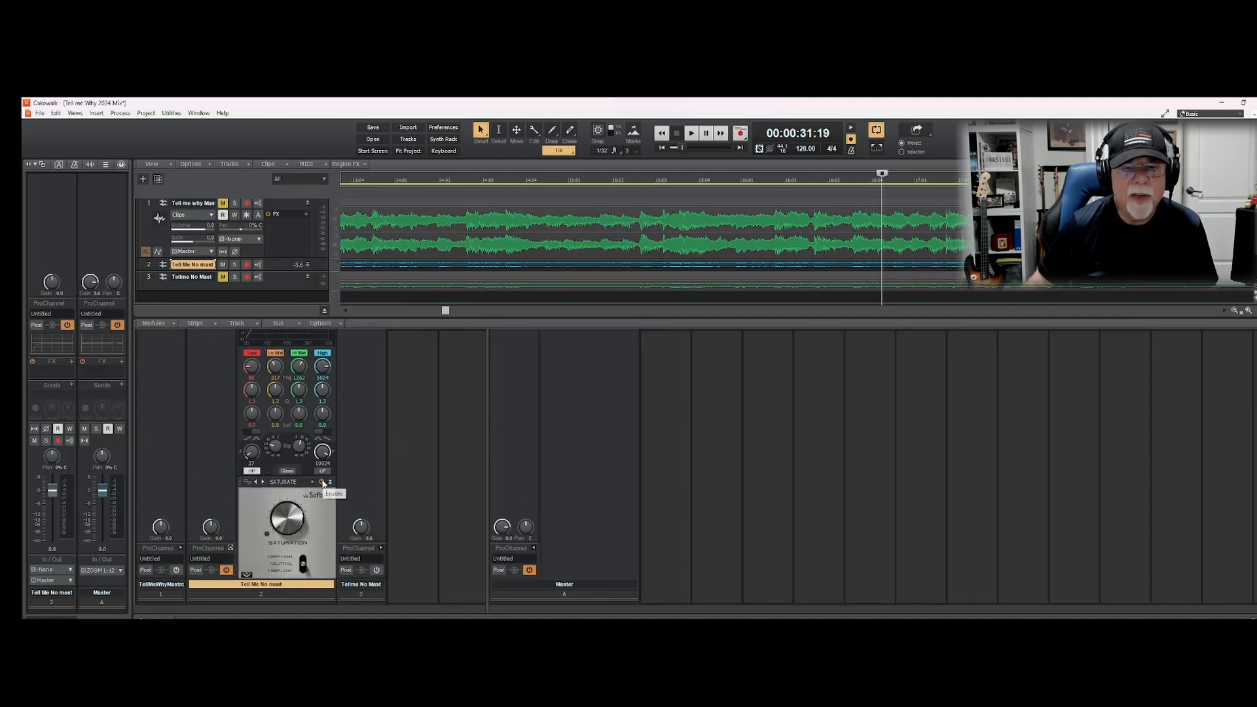
Enable the EQ module on track 2 and open its QuadCurve Equalizer graph to examine the high-pass curve
scroll(406, 444, "down", 3)
scroll(430, 509, "down", 3)
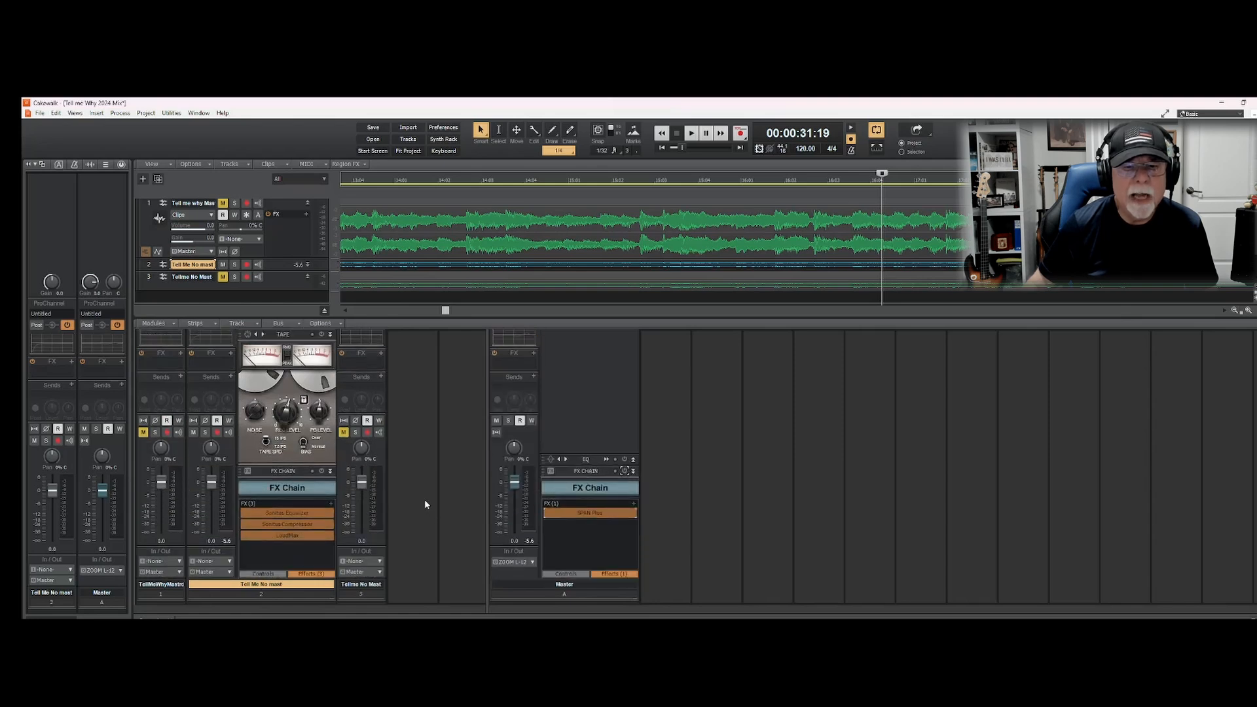
scroll(424, 499, "up", 4)
scroll(426, 483, "up", 2)
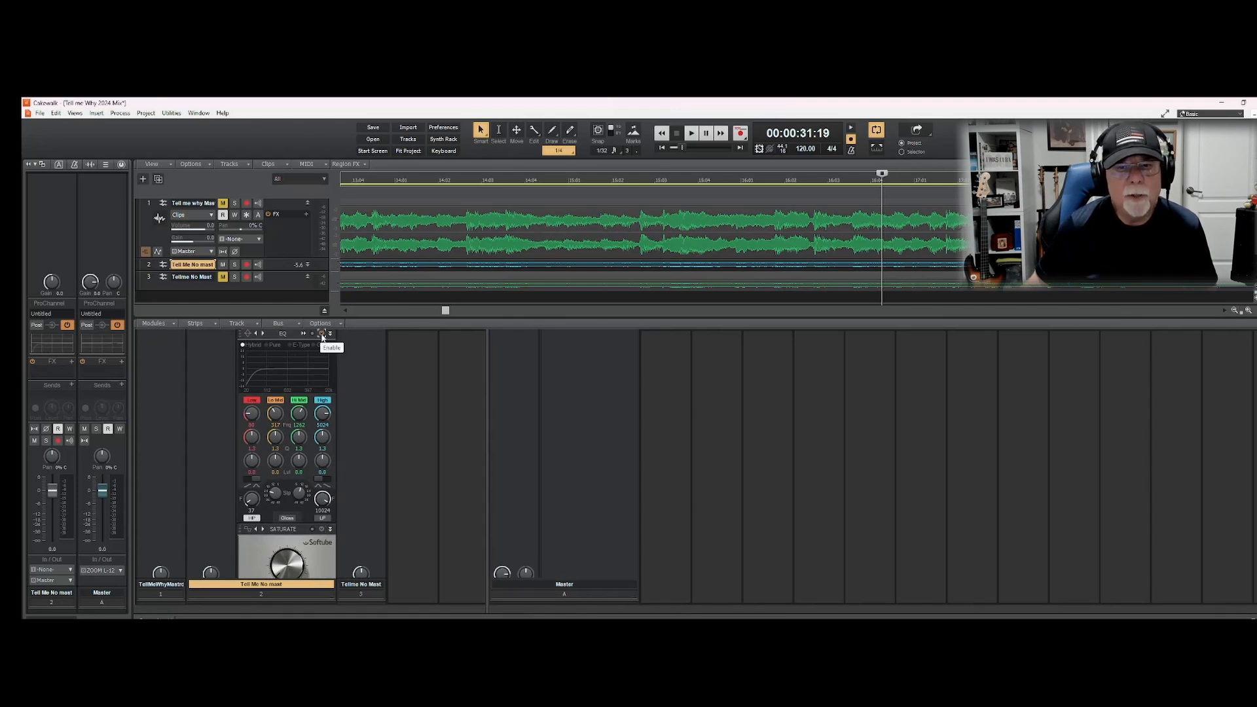
double_click(311, 362)
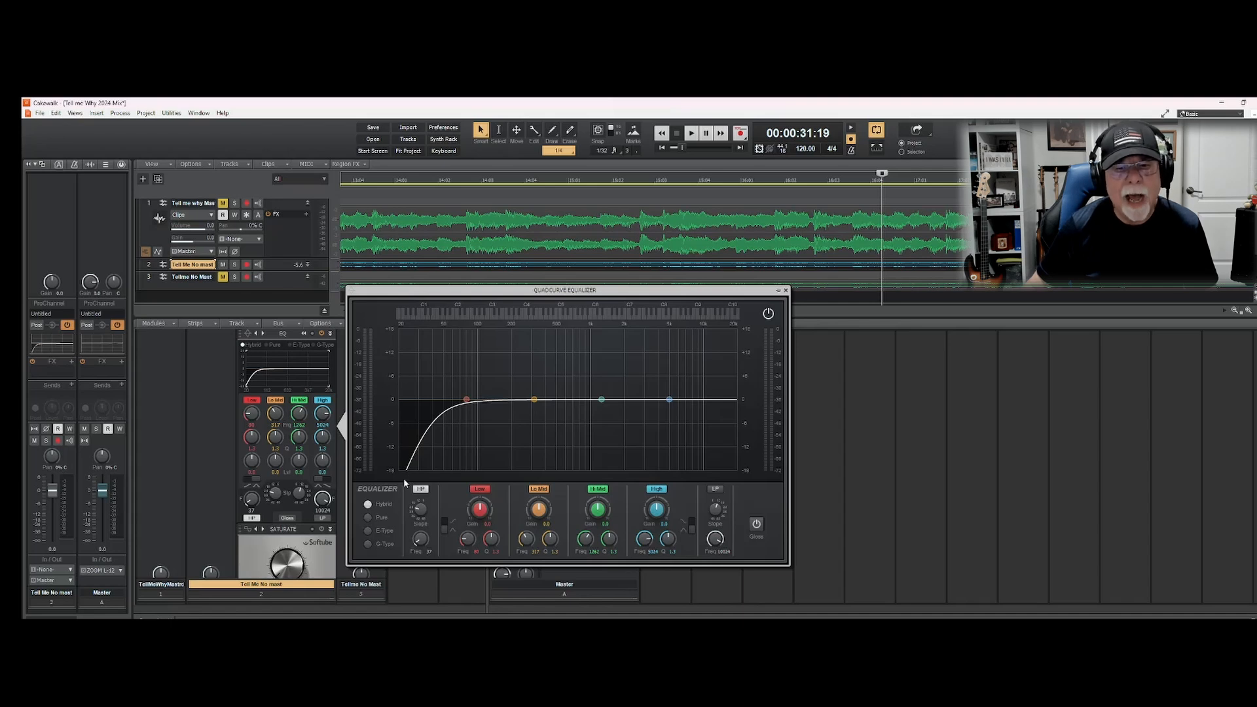
scroll(211, 492, "down", 4)
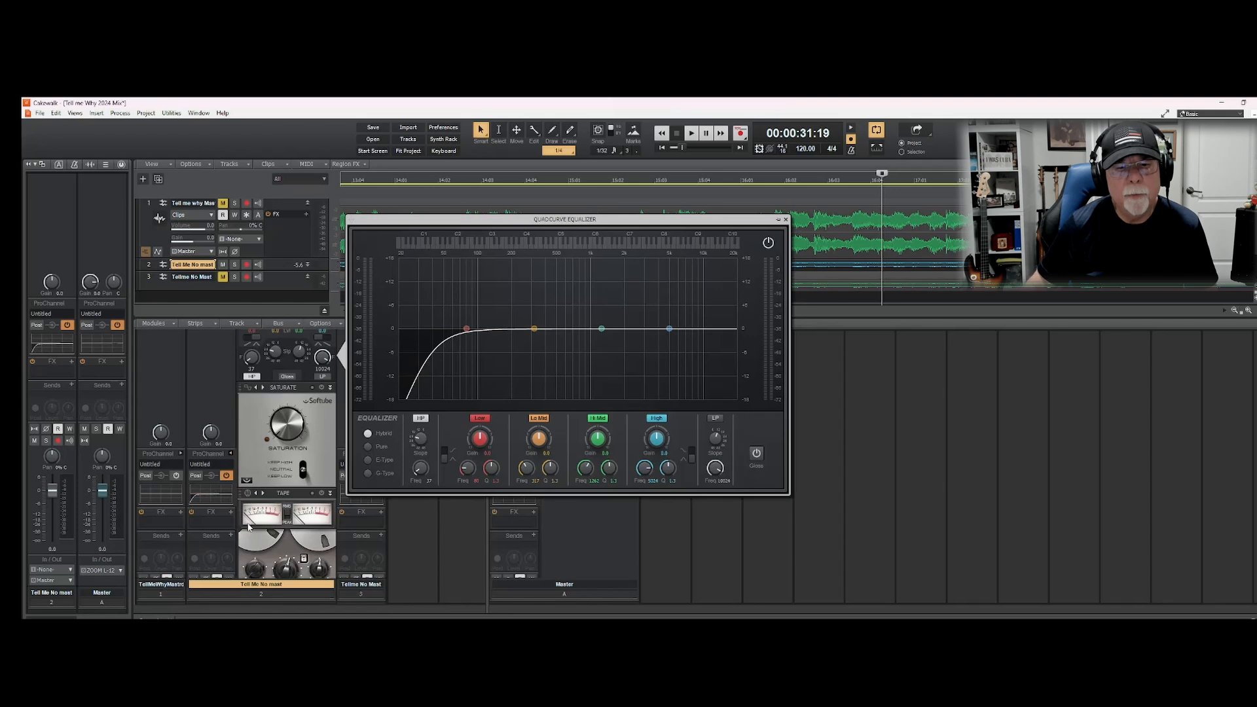
scroll(249, 526, "up", 4)
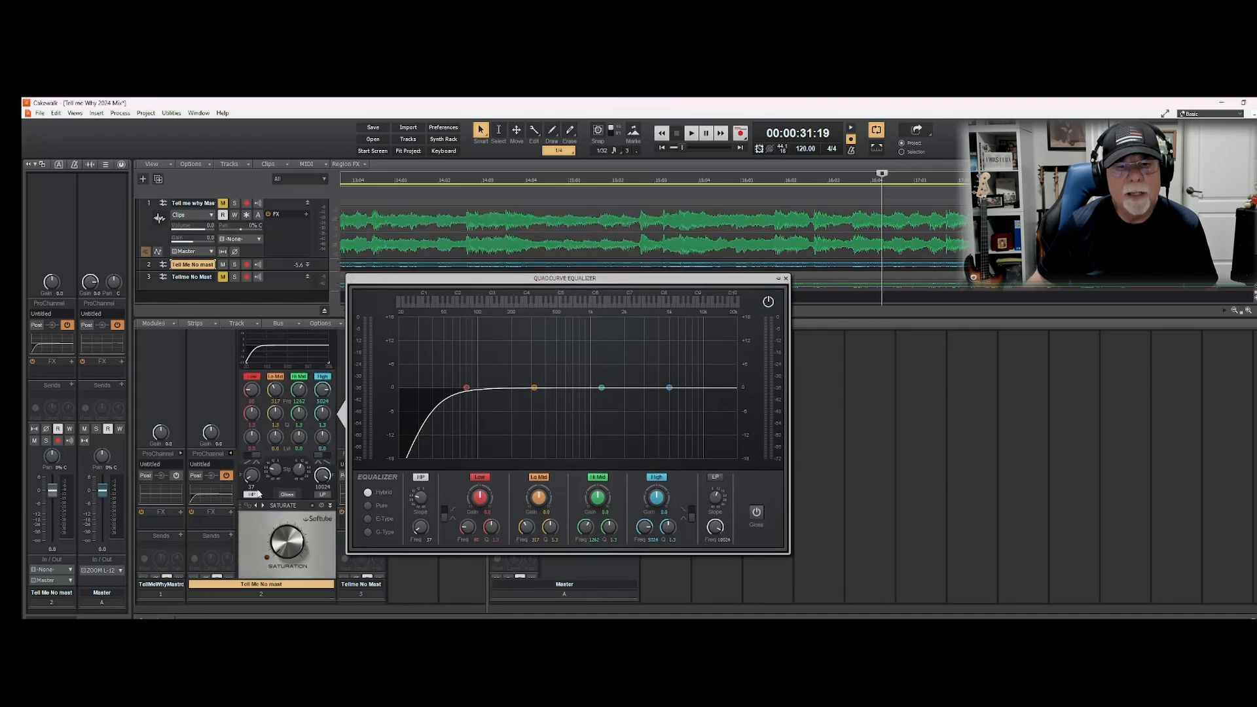
scroll(263, 514, "up", 1)
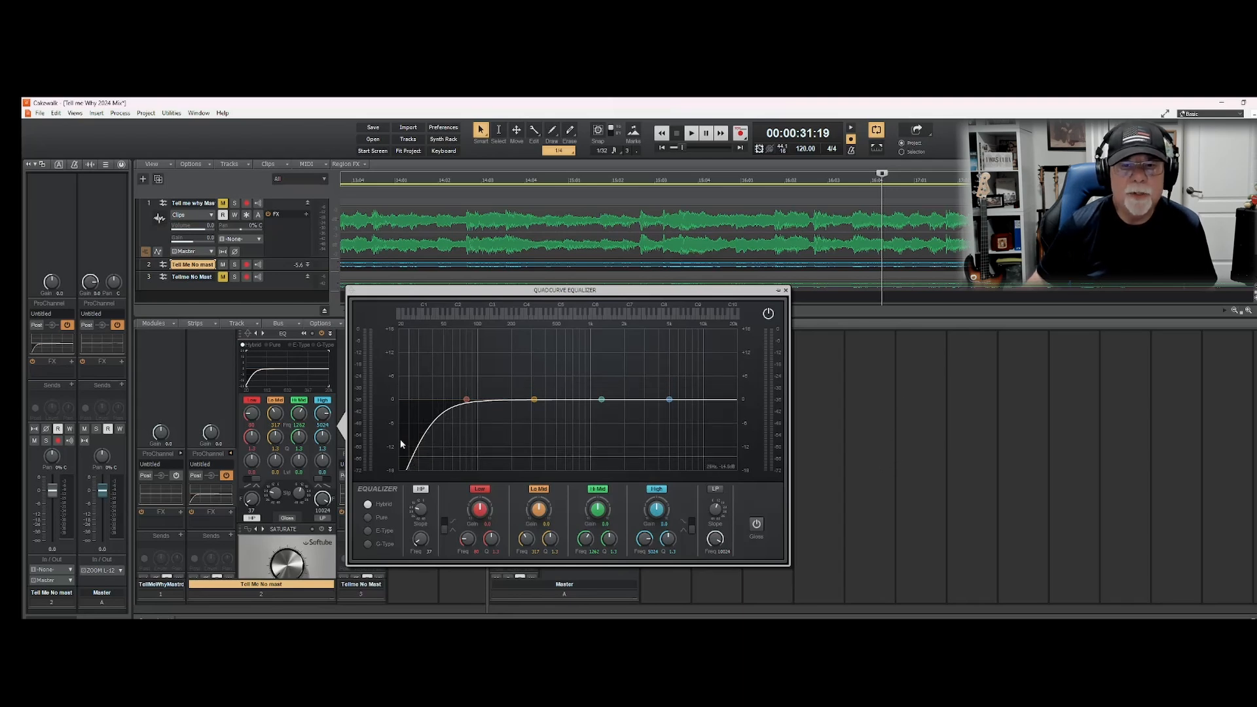
Audition track 2's EQ by switching it off and on during playback, leaving it enabled
left_click(321, 335)
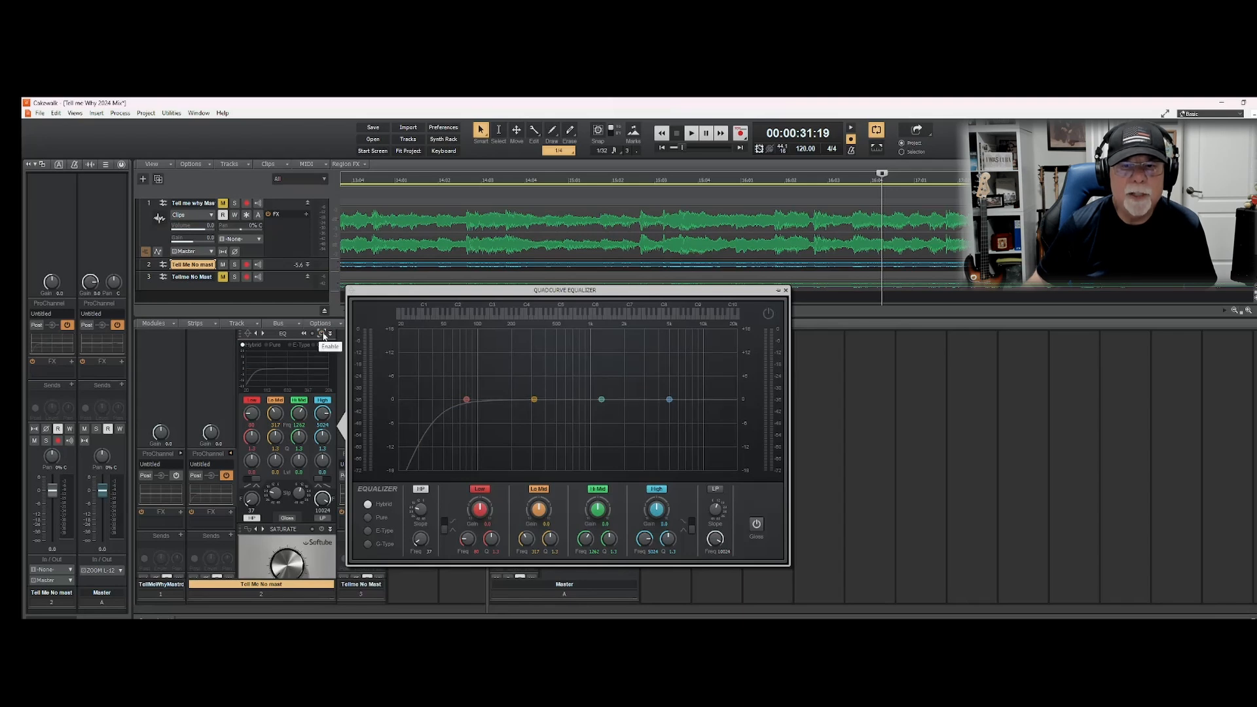
left_click(691, 134)
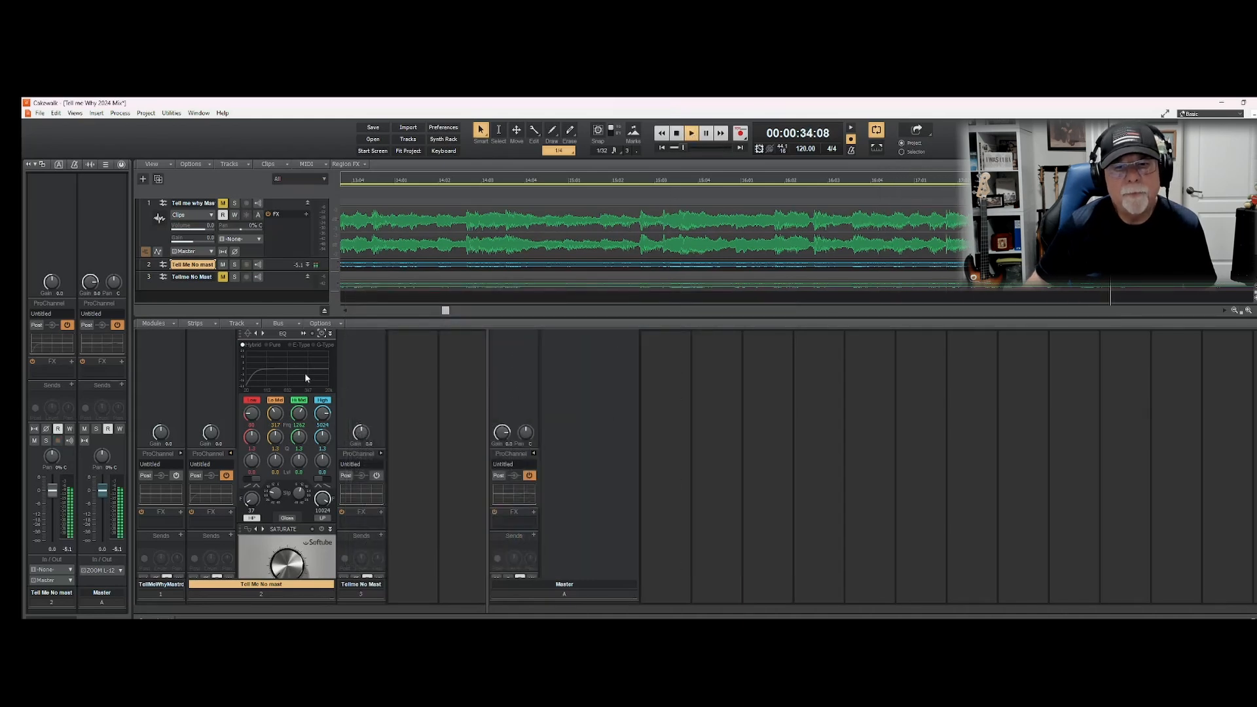
double_click(293, 358)
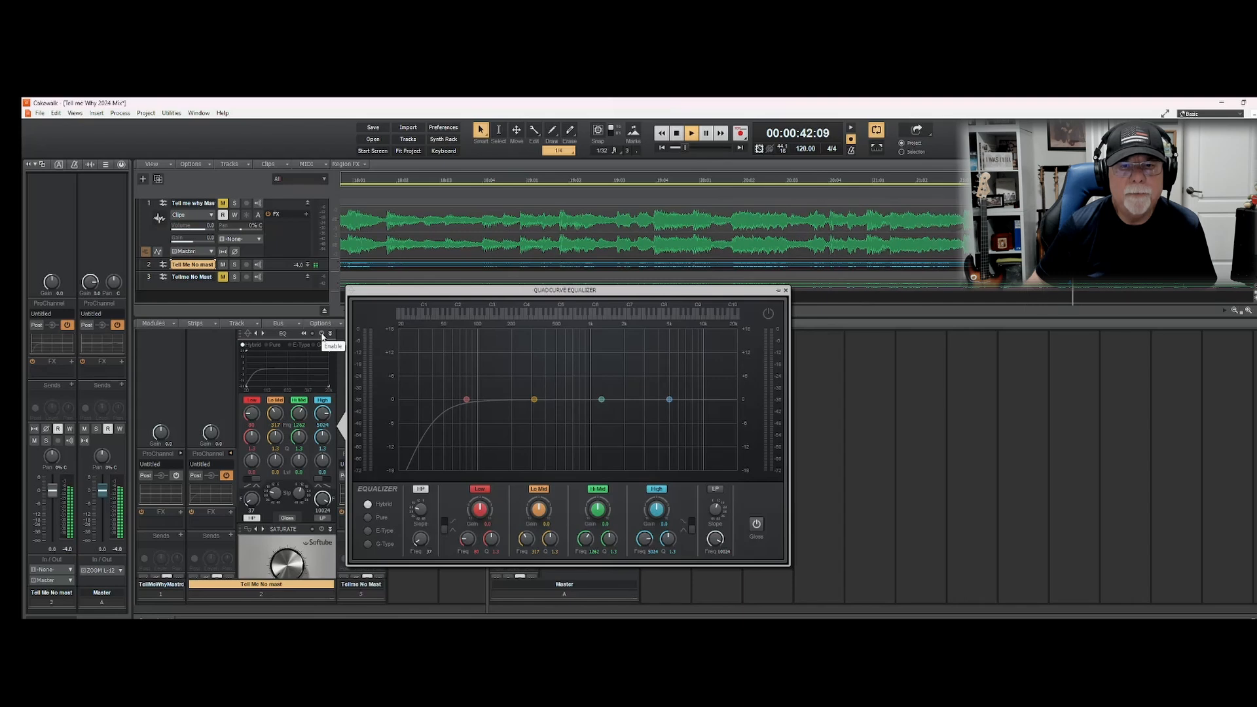
left_click(322, 335)
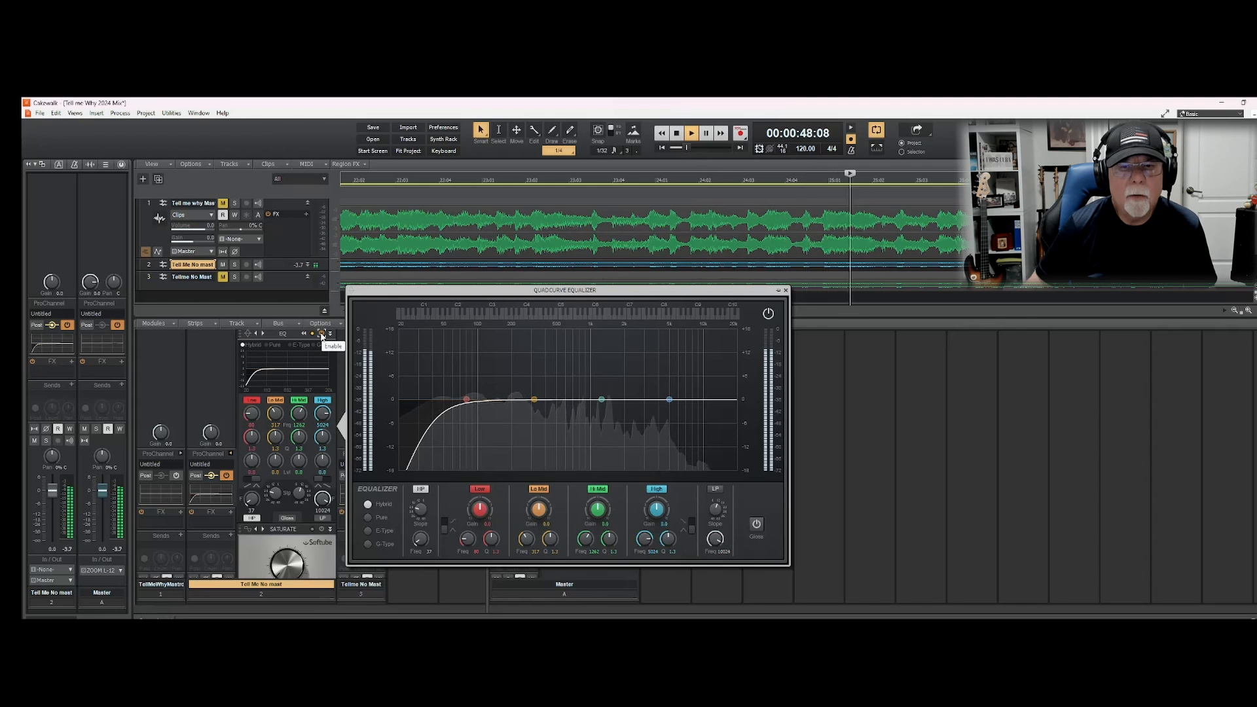
left_click(322, 335)
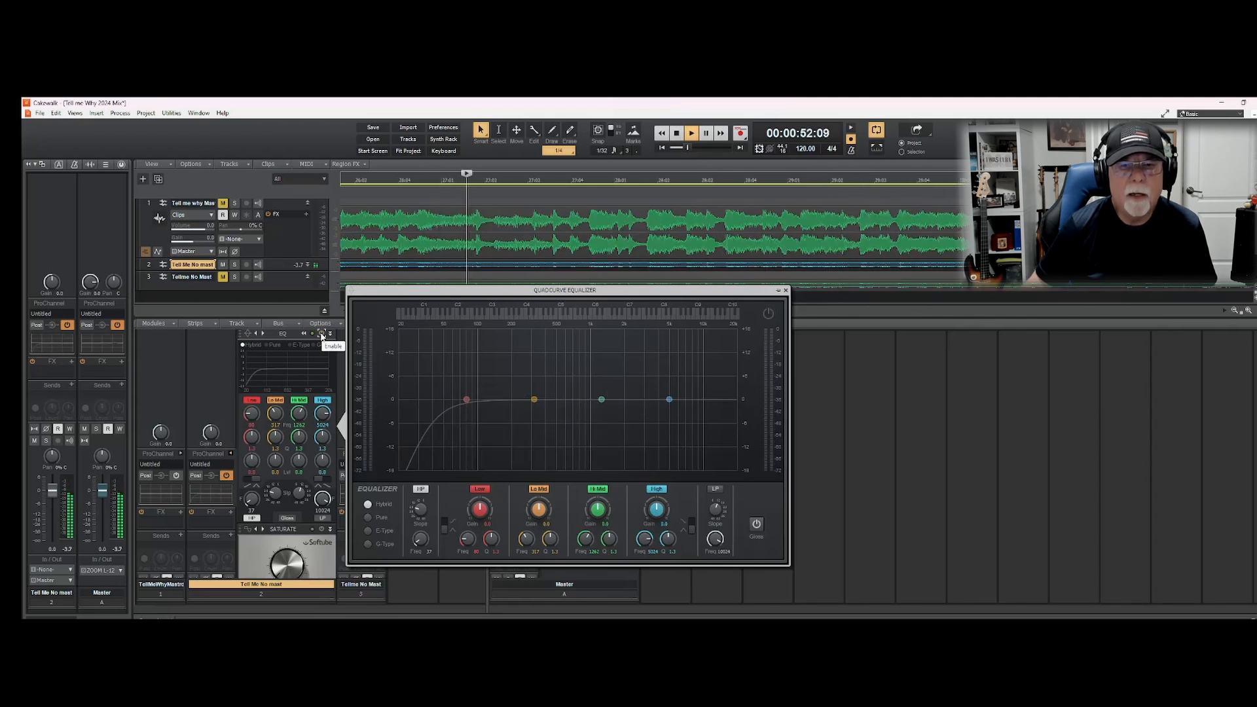
left_click(322, 335)
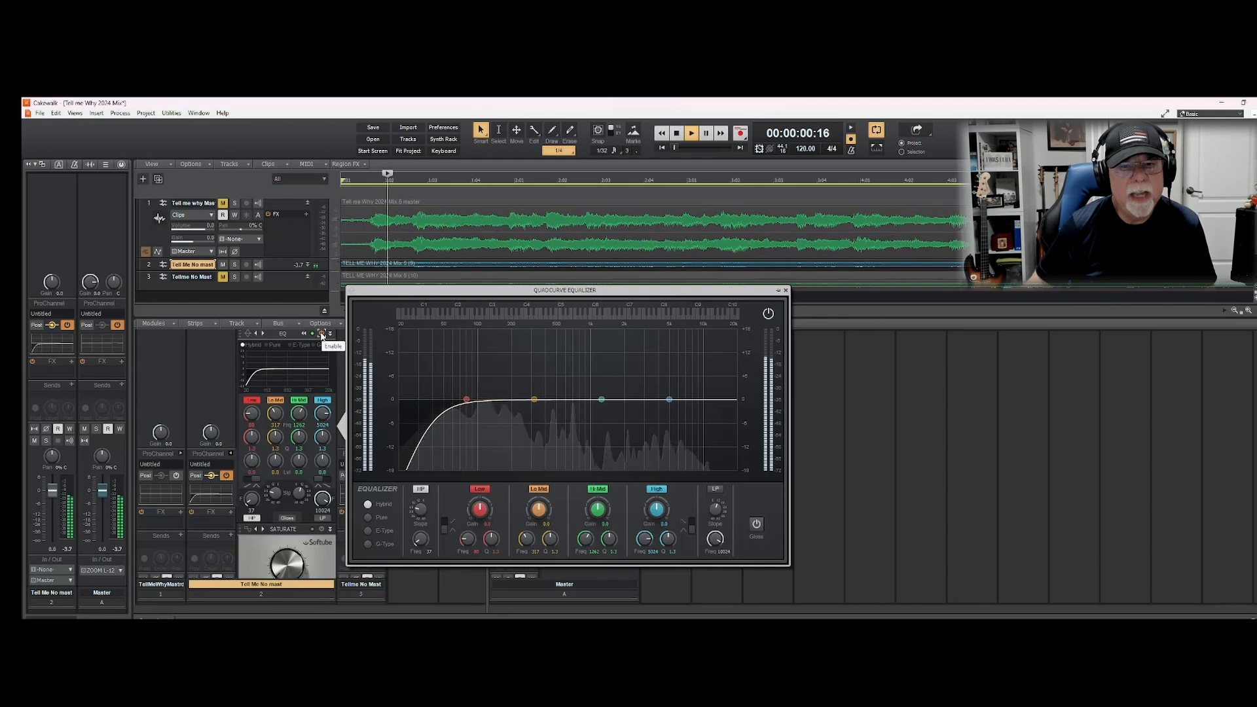
left_click(677, 134)
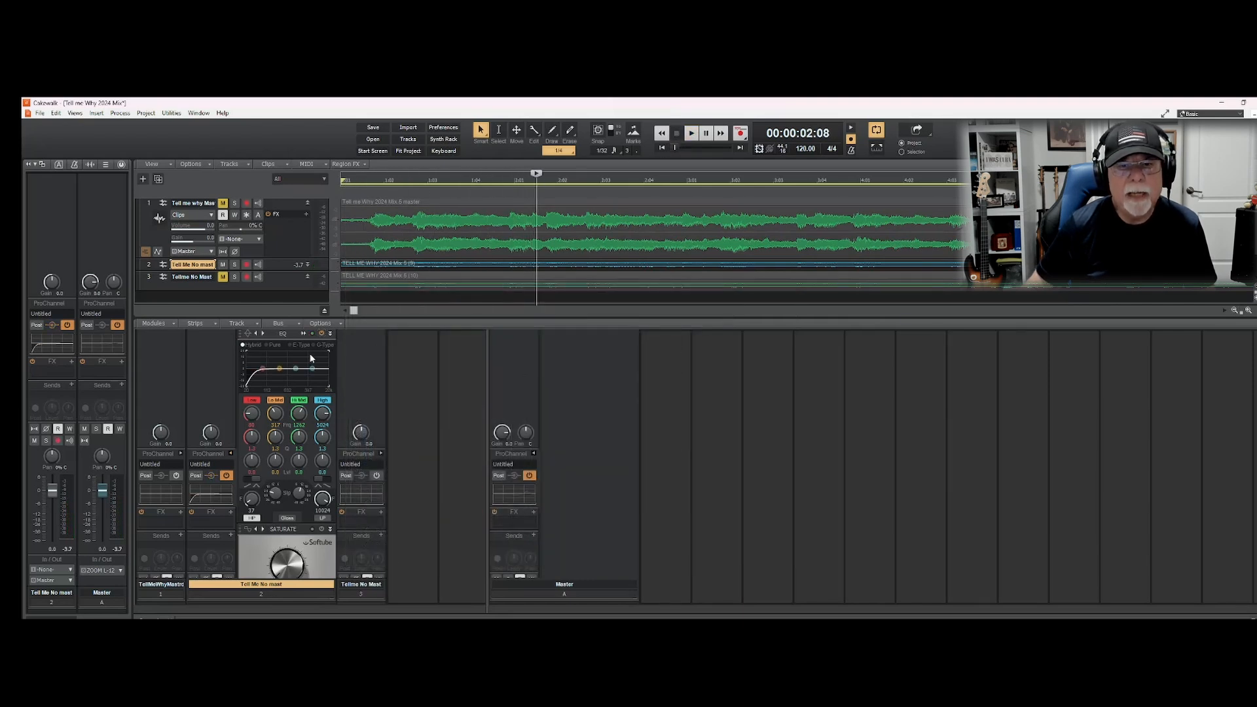
Reopen the QuadCurve Equalizer graph to review the curve, and close it
left_click(311, 358)
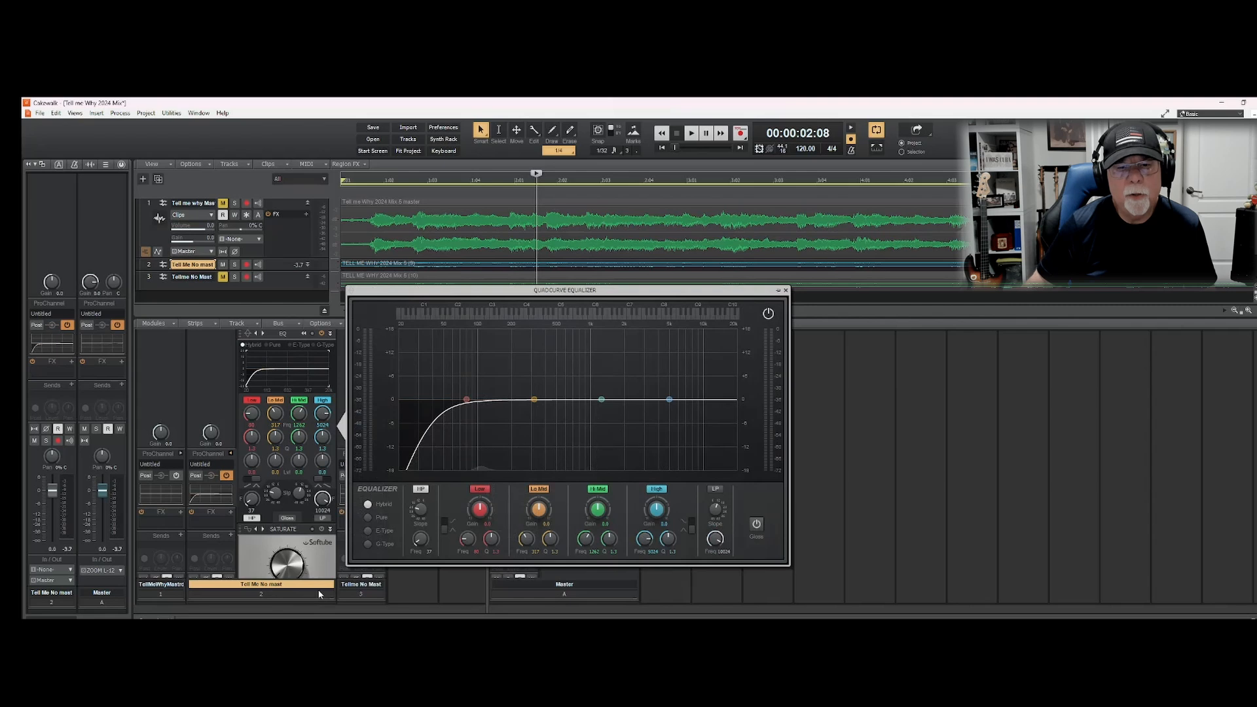
scroll(317, 549, "down", 3)
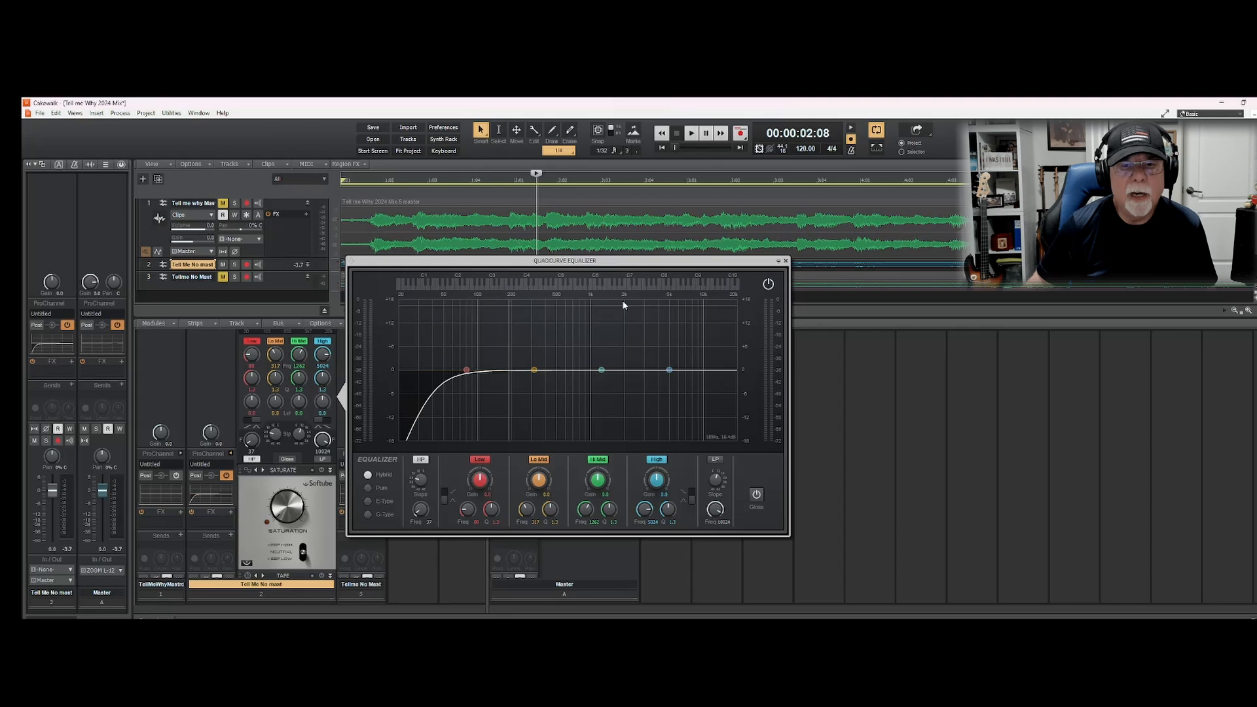
left_click(785, 260)
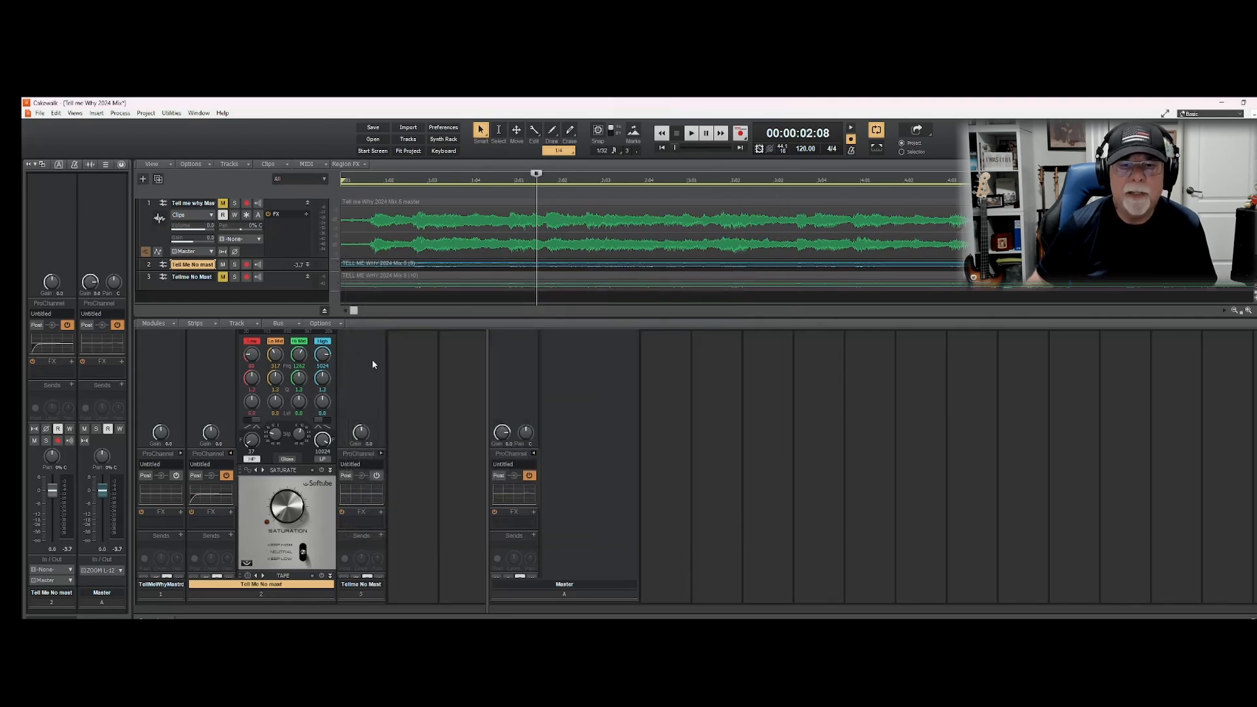
Enable the Saturate module on track 2 and try out its Saturation amount during playback
scroll(365, 386, "down", 3)
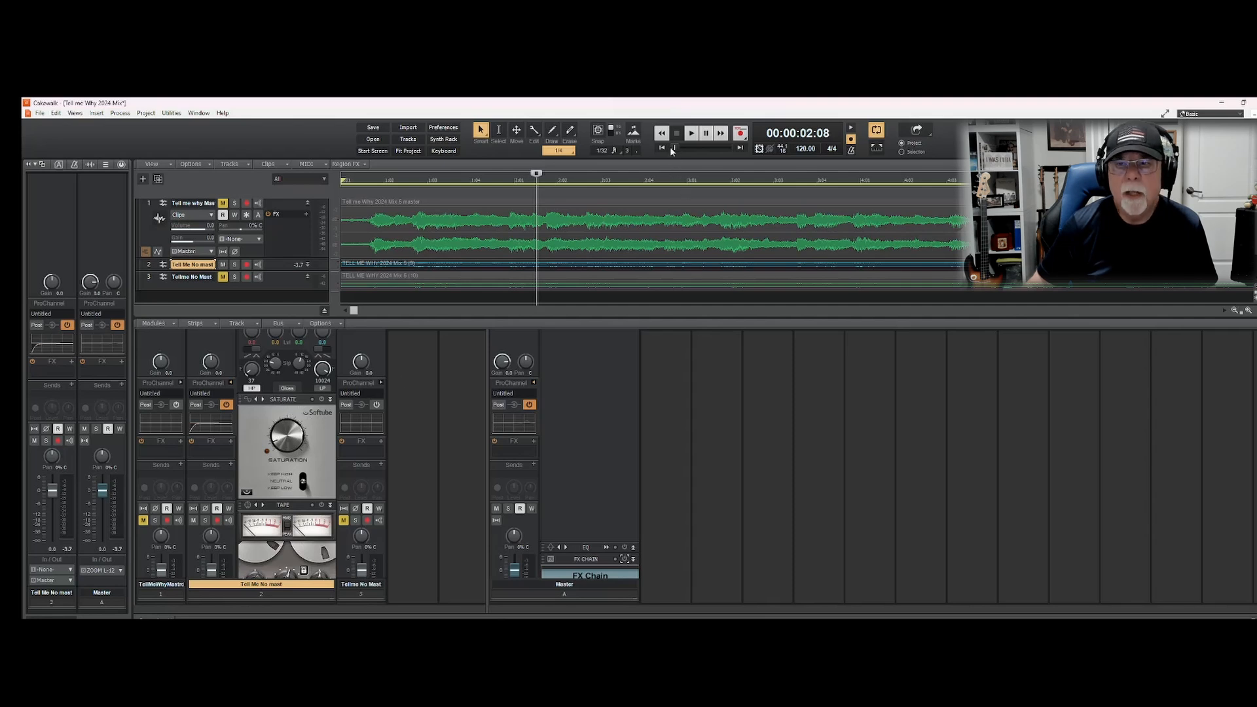
left_click(692, 134)
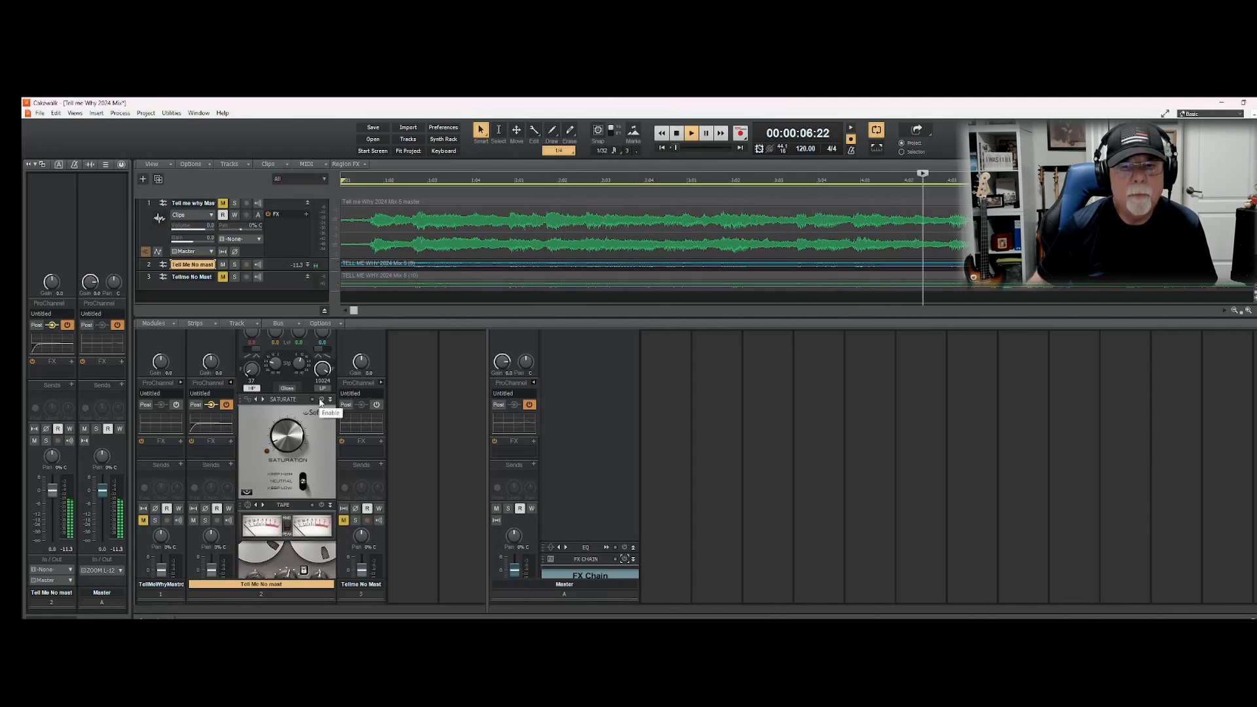
left_click(321, 400)
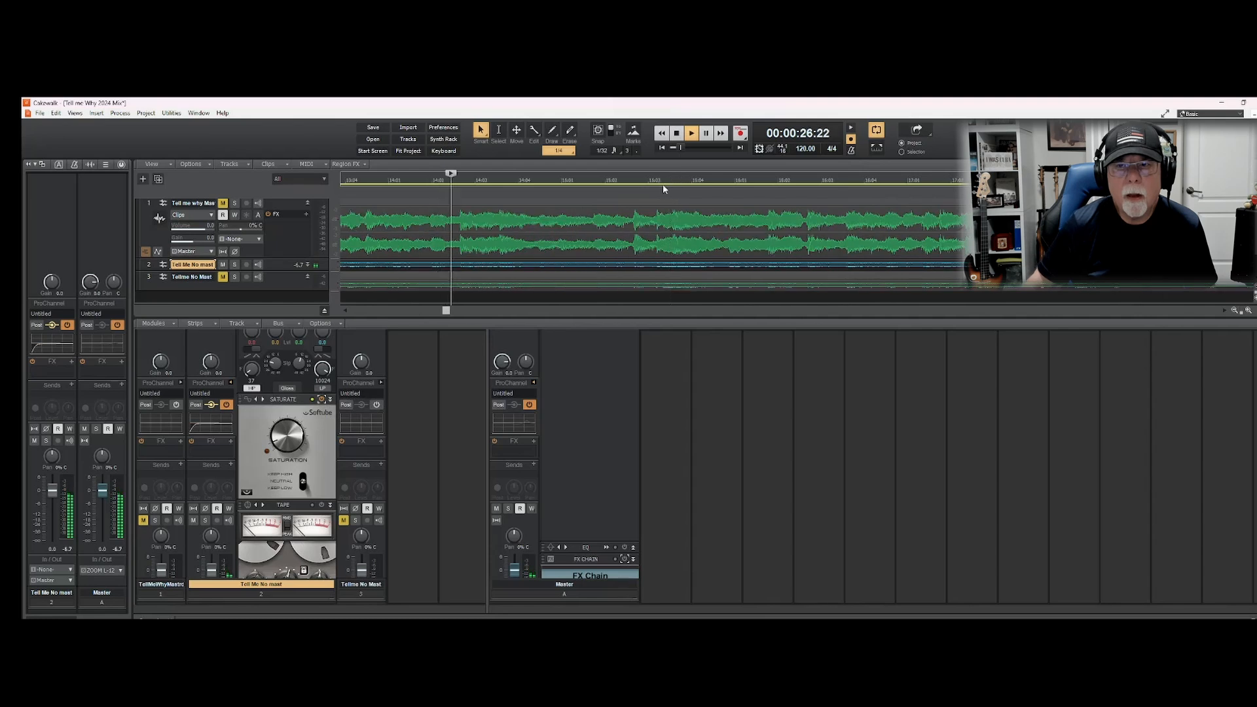
left_click(677, 133)
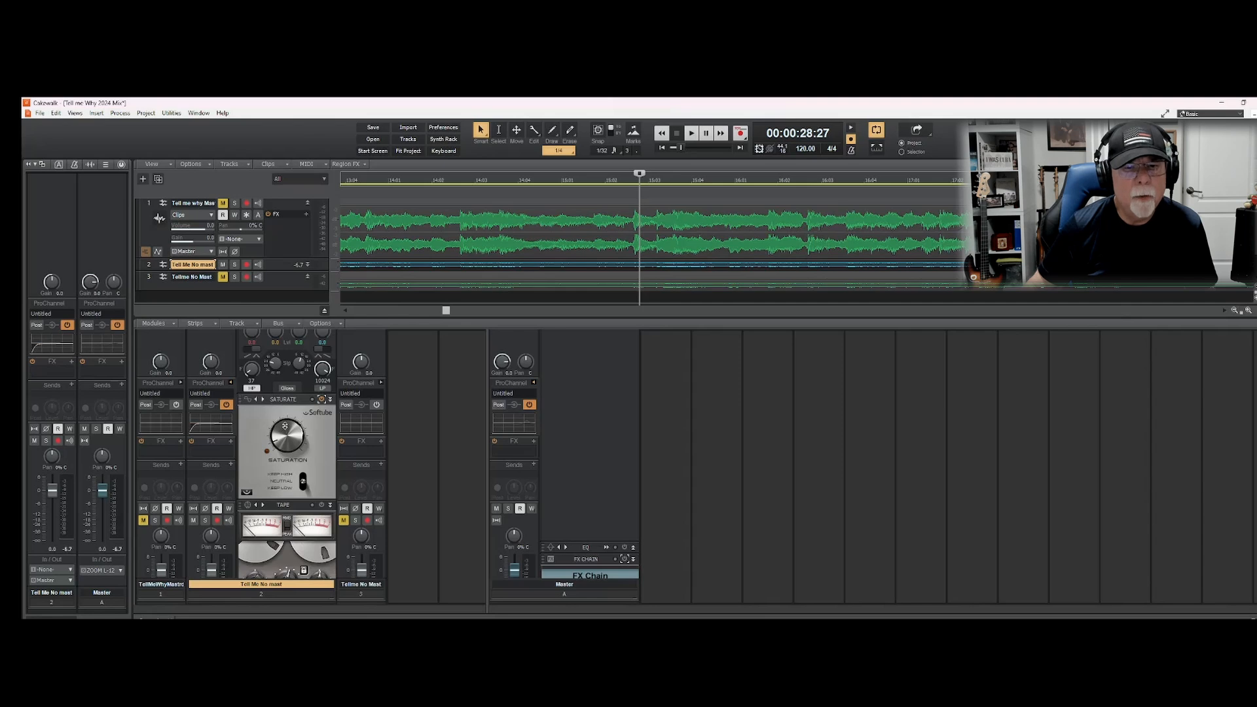
left_click(691, 133)
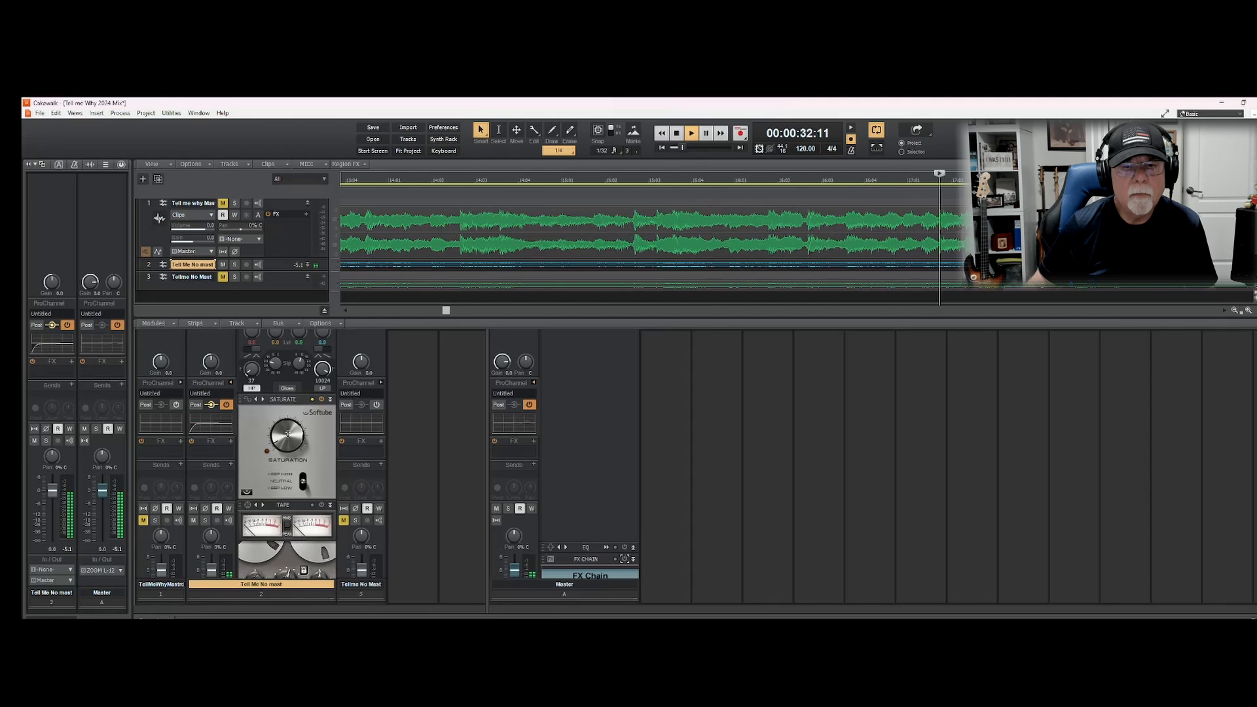
left_click_drag(285, 442, 291, 407)
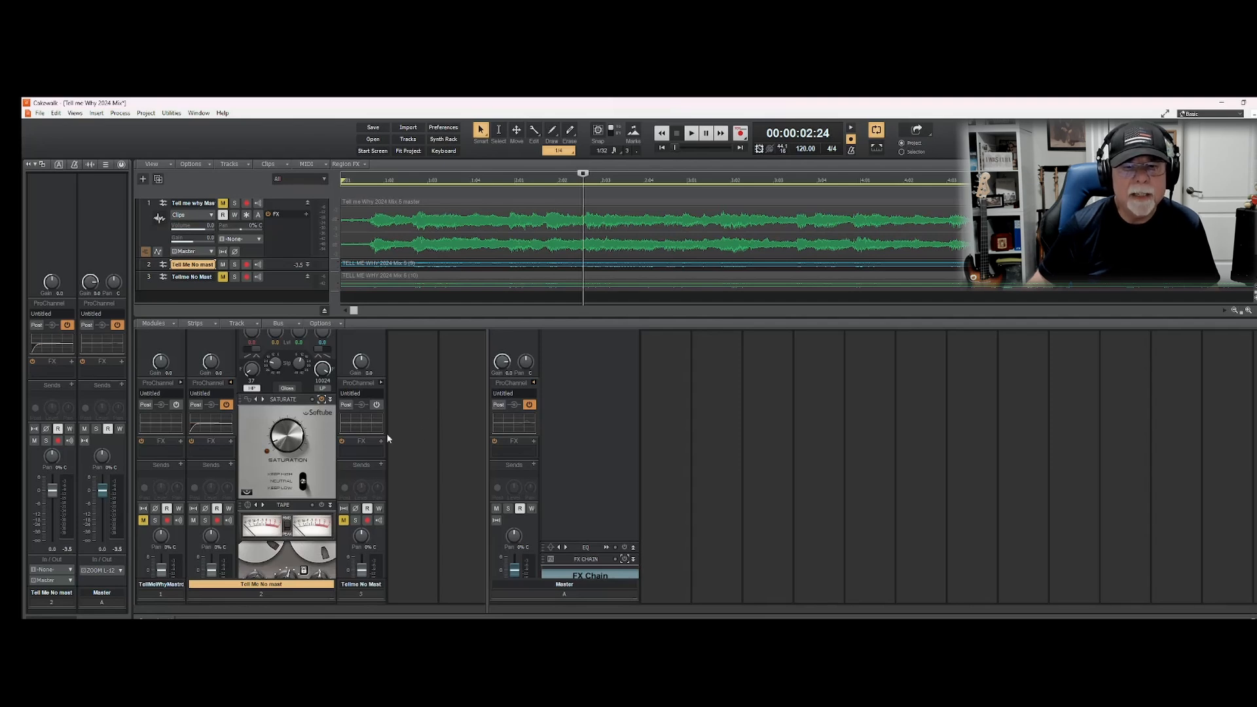
Enable the Tape module on track 2, adjust its record level during playback, and reset the Master bus peak indicator
scroll(413, 424, "down", 3)
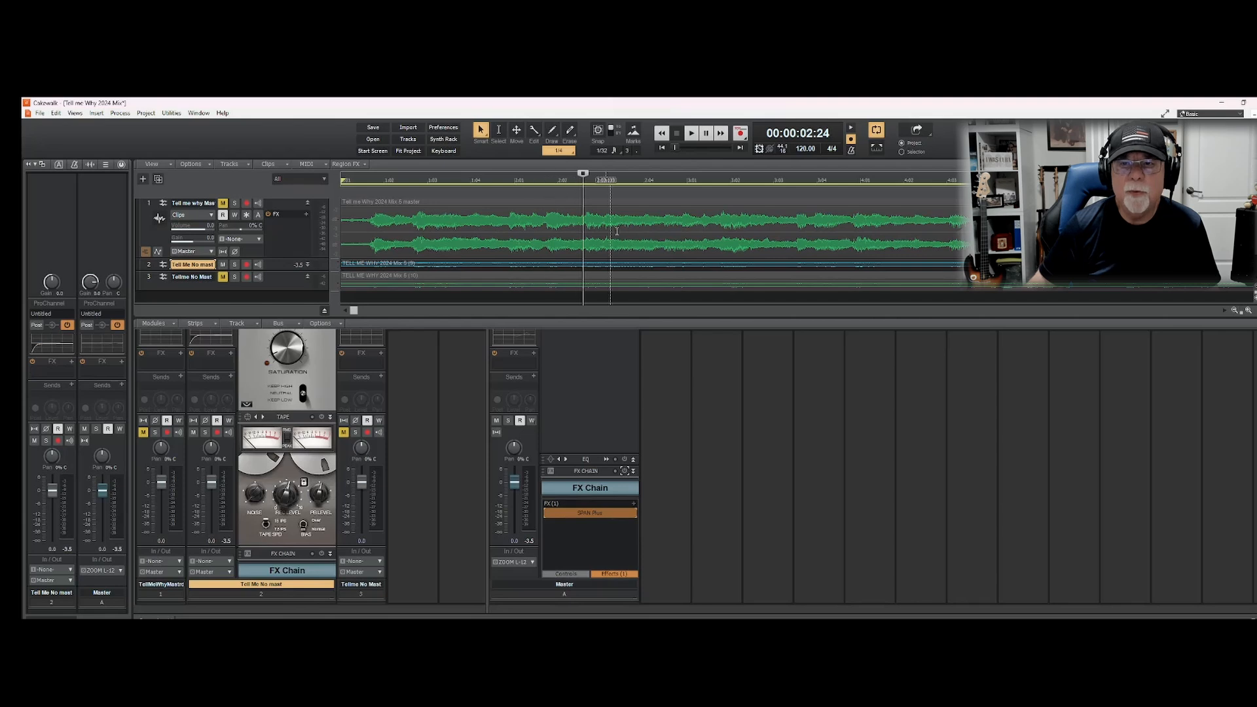
left_click(691, 135)
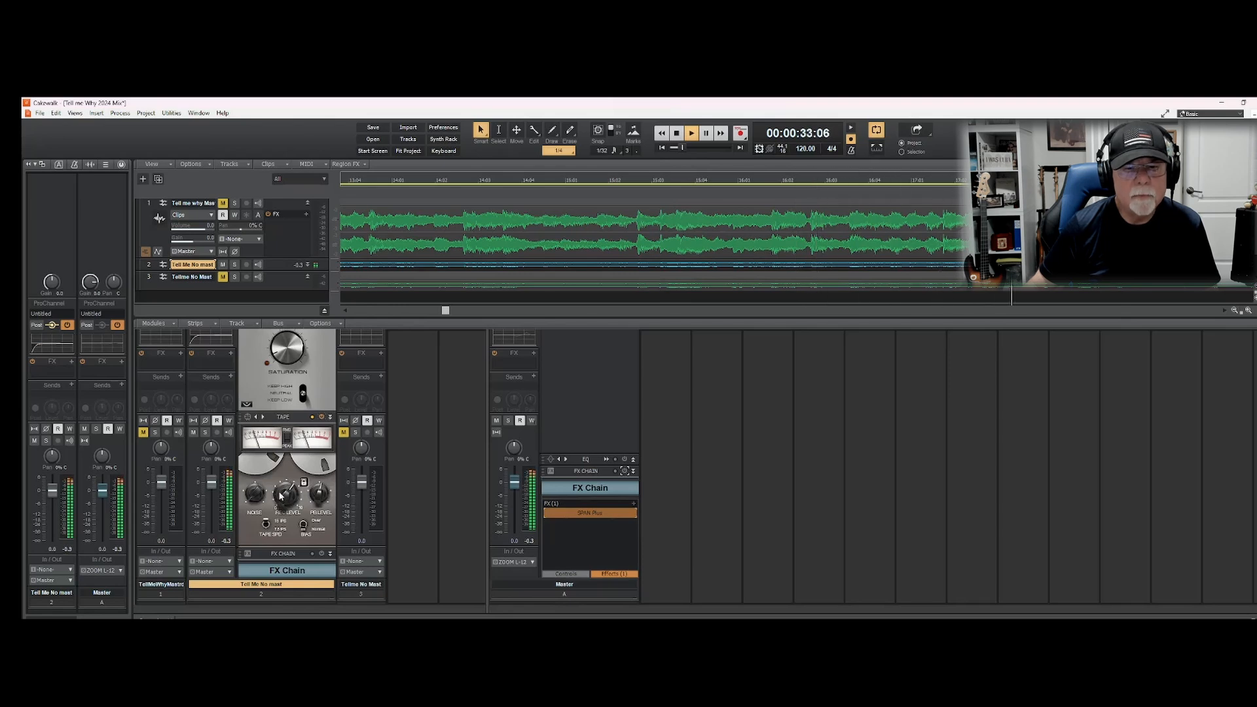
left_click_drag(280, 497, 270, 492)
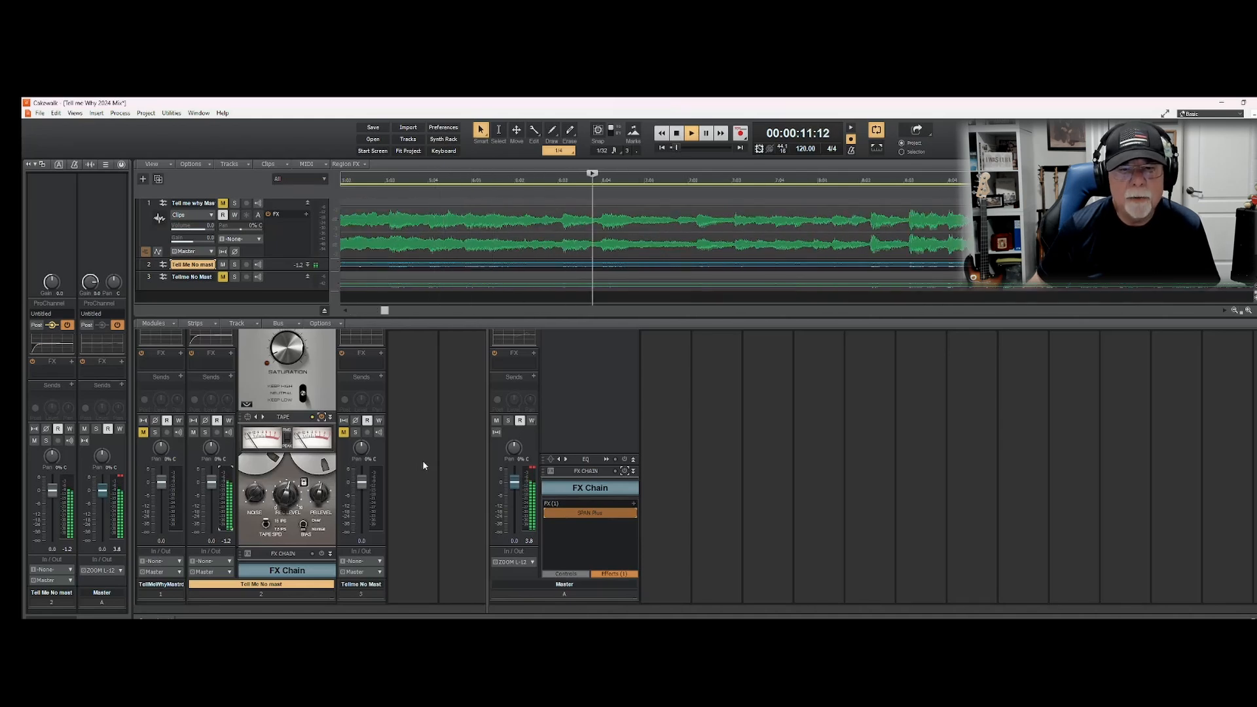
left_click(531, 470)
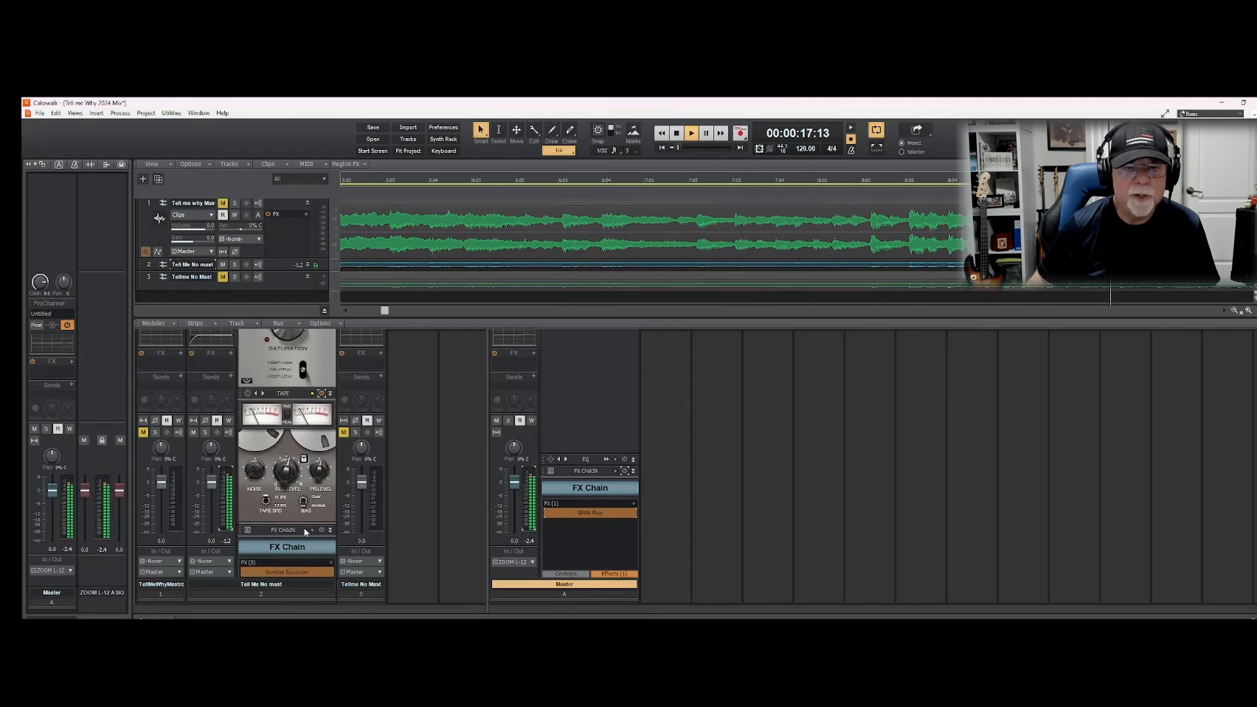
Open the Sonitus Equalizer in track 2's FX Chain and set the gain to 1.4 dB on band 2 and -1.6 dB on band 4
scroll(305, 523, "down", 2)
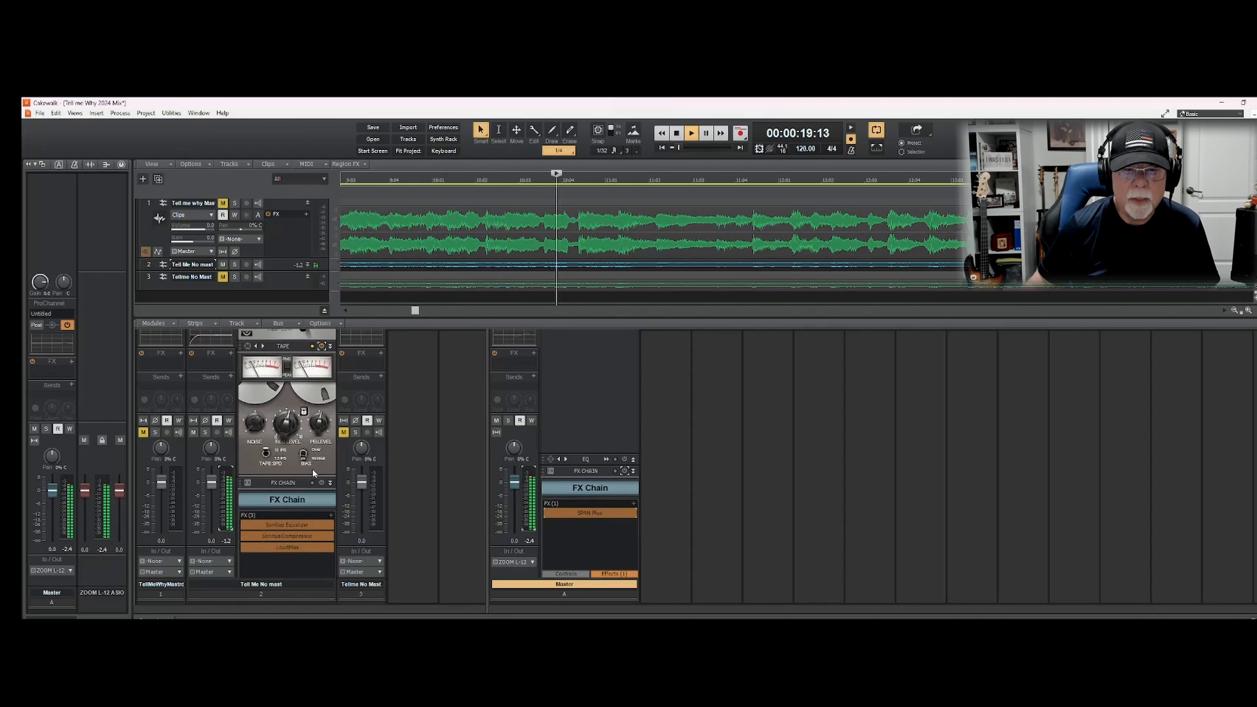
scroll(298, 507, "down", 1)
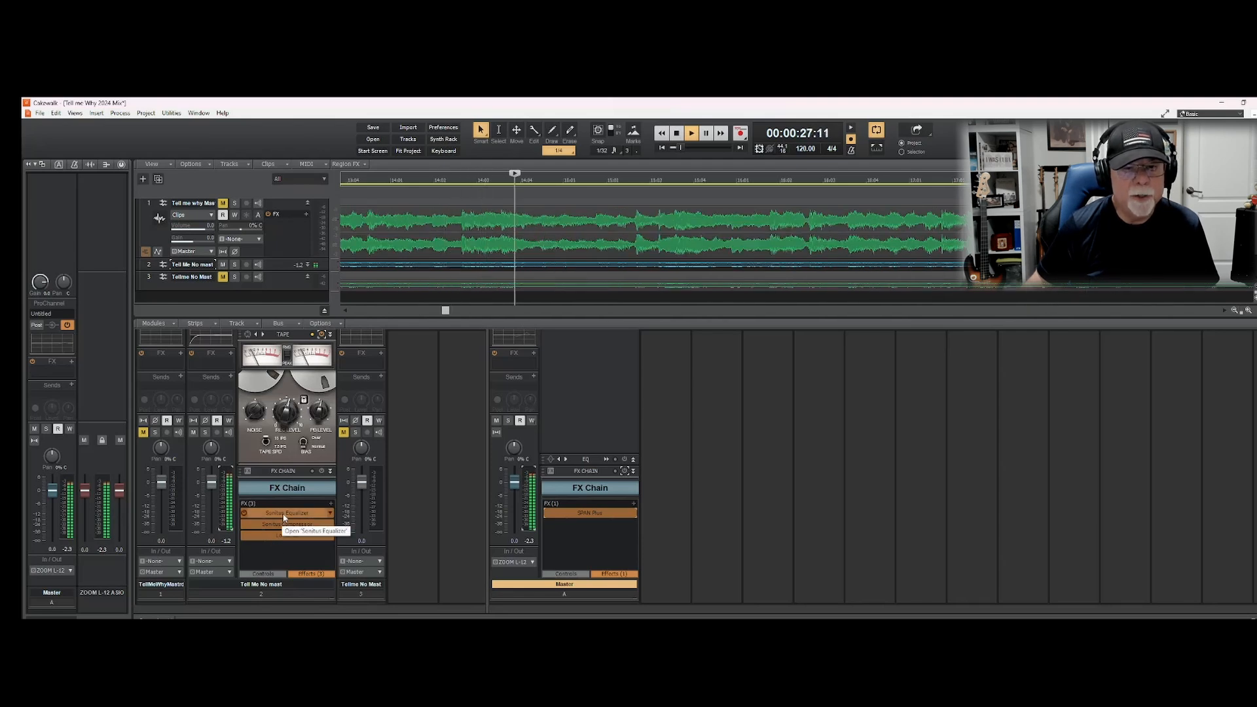
left_click(677, 135)
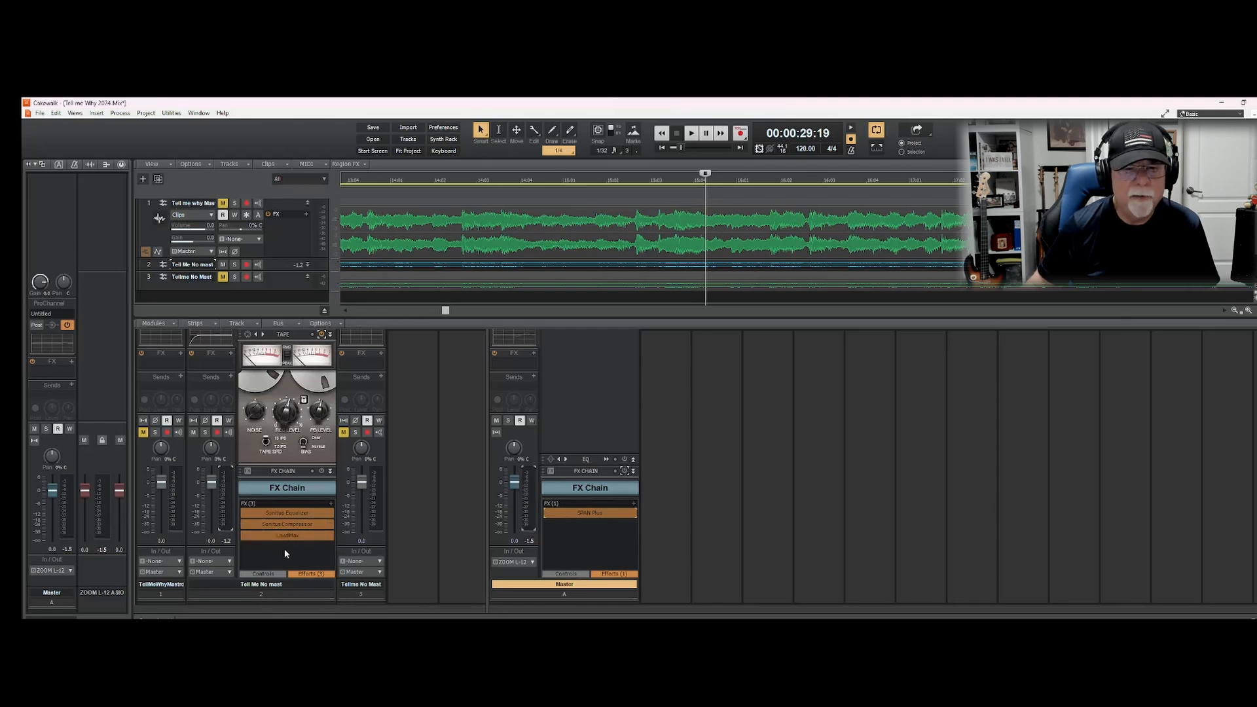
double_click(285, 515)
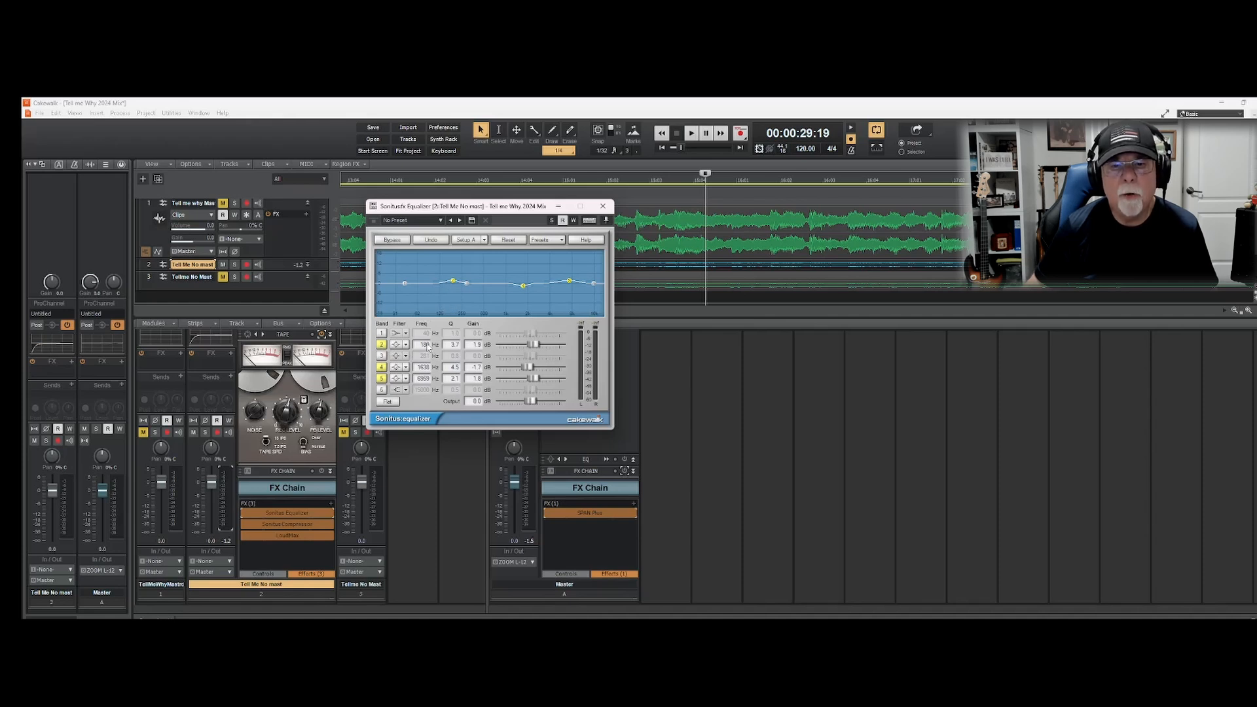
left_click(473, 347)
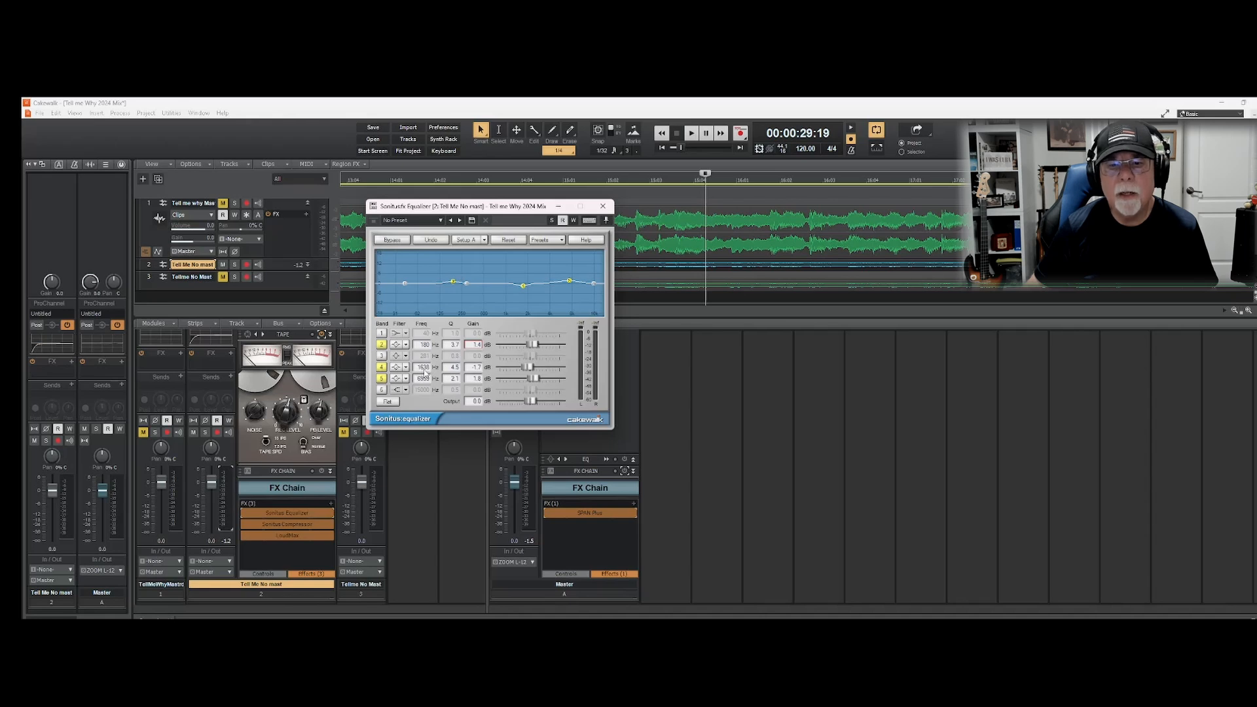
left_click(475, 370)
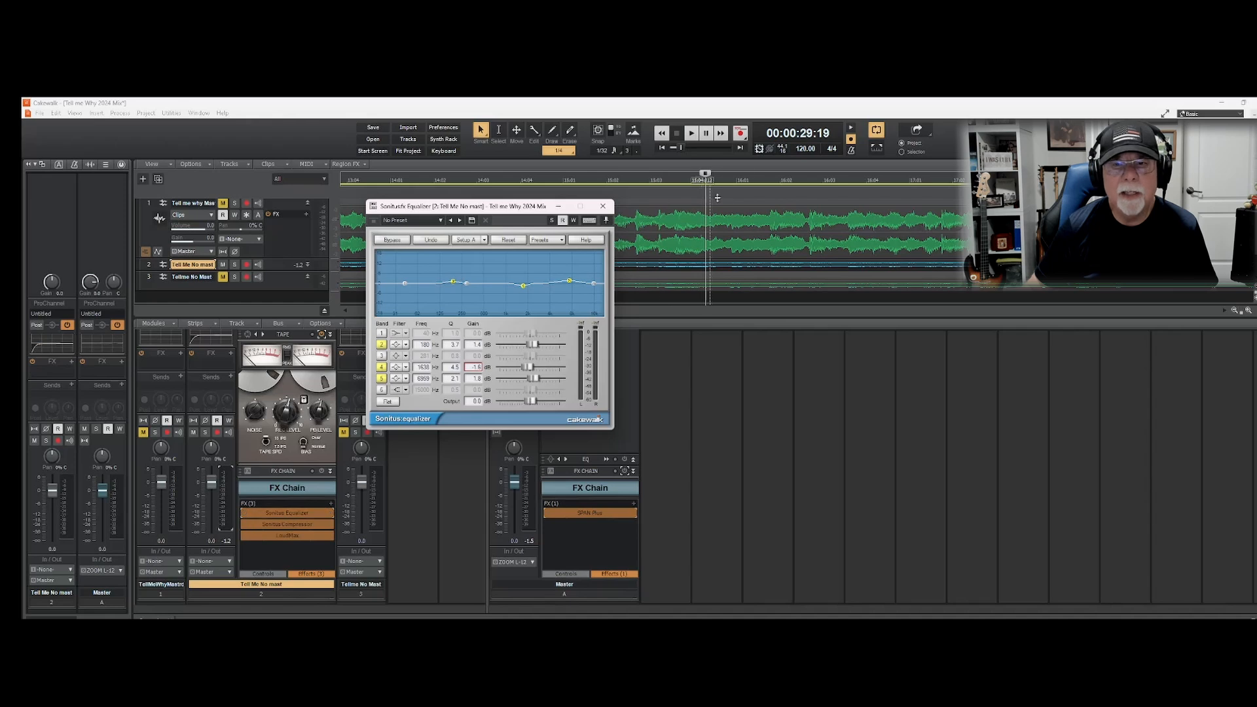
Enable track 2's FX Chain with the Sonitus Compressor and LoudMax bypassed, and audition the Sonitus Equalizer alone
left_click(693, 134)
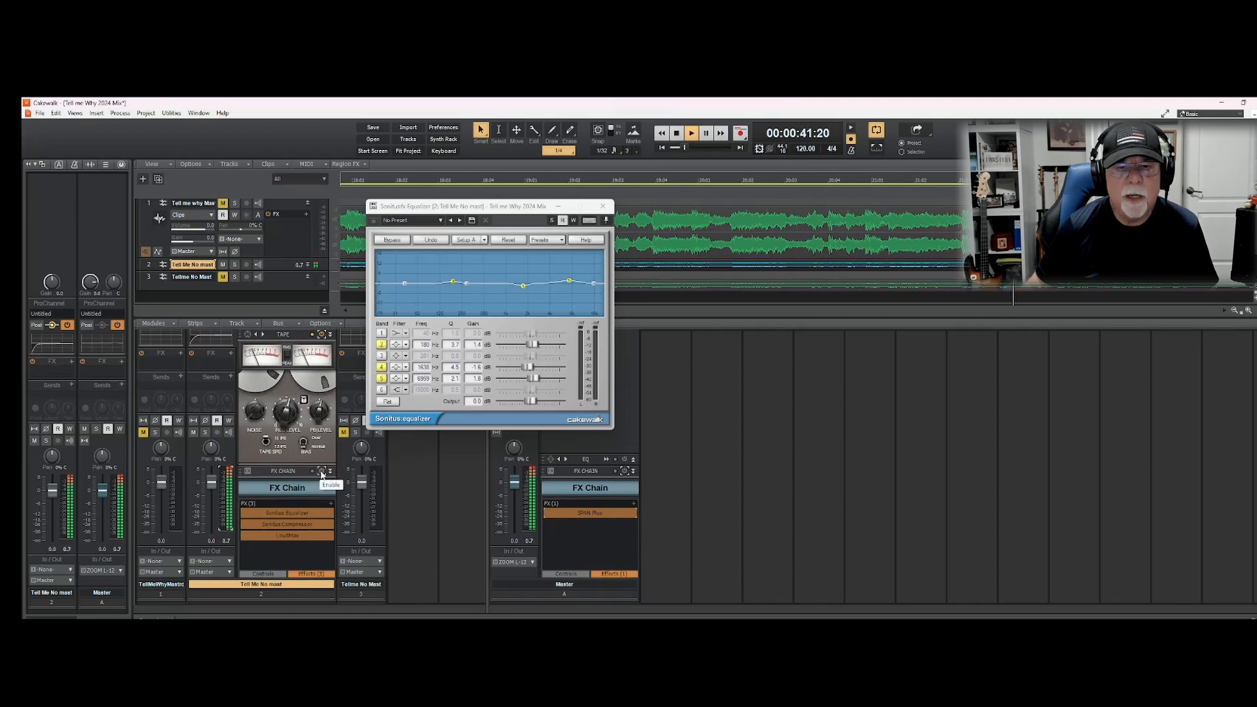
left_click(244, 524)
left_click(245, 535)
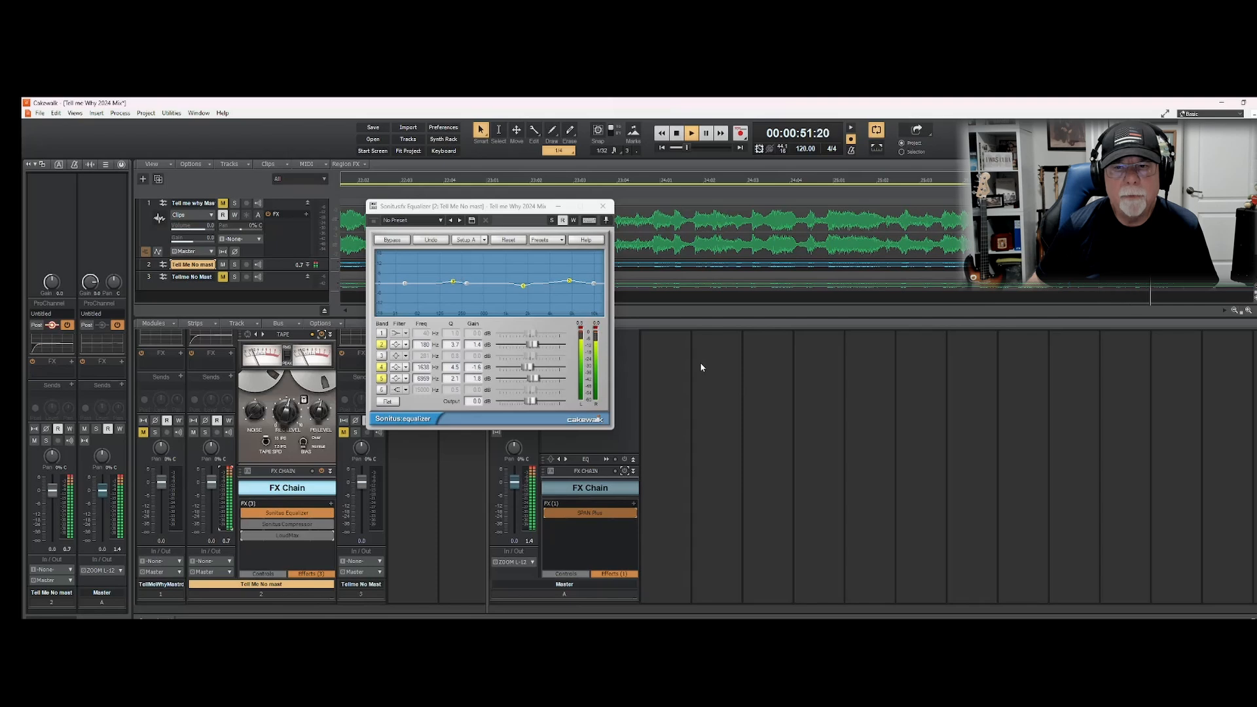
left_click(677, 134)
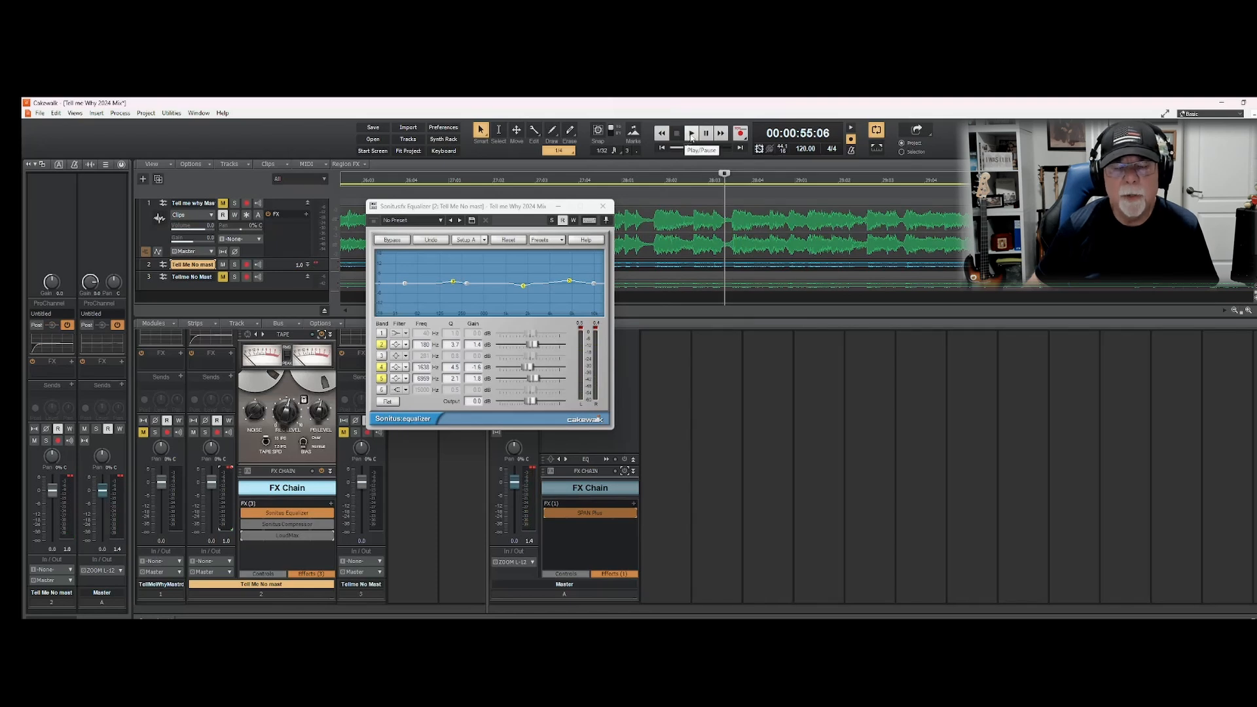
Compare track 2 with the Sonitus Equalizer on and bypassed during playback, reset the Master peak indicator, and close the equalizer
left_click(691, 133)
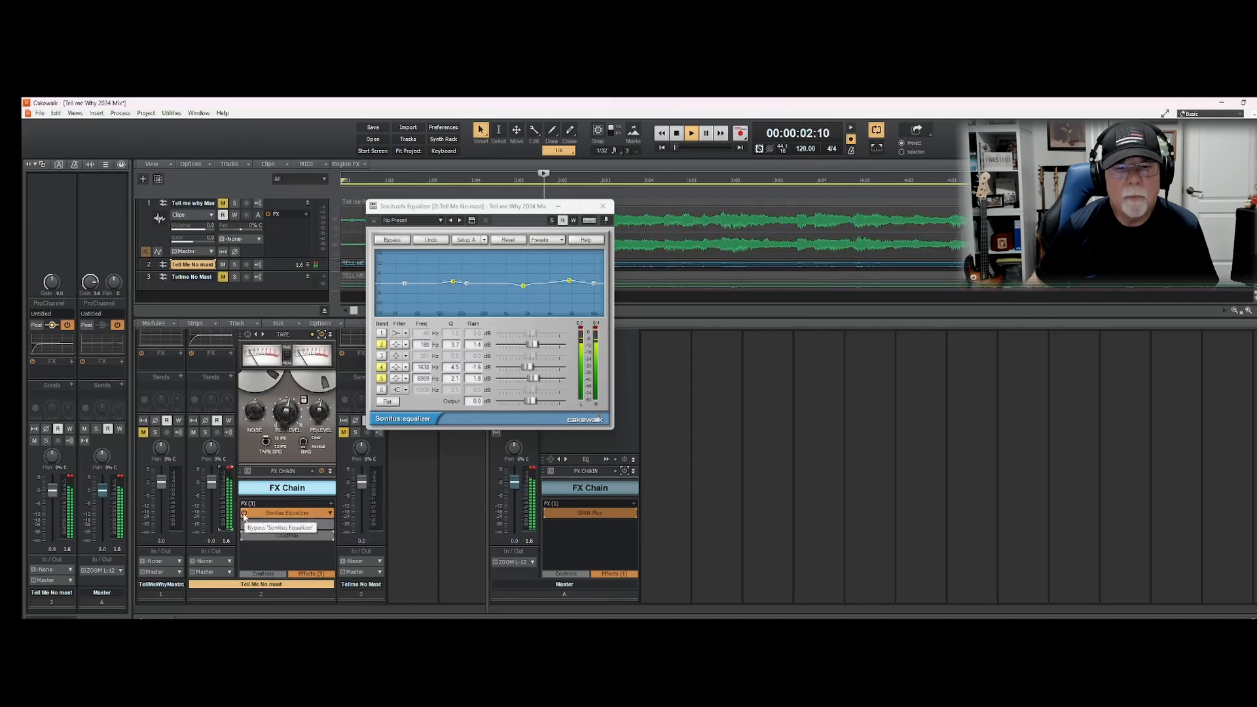
left_click(244, 514)
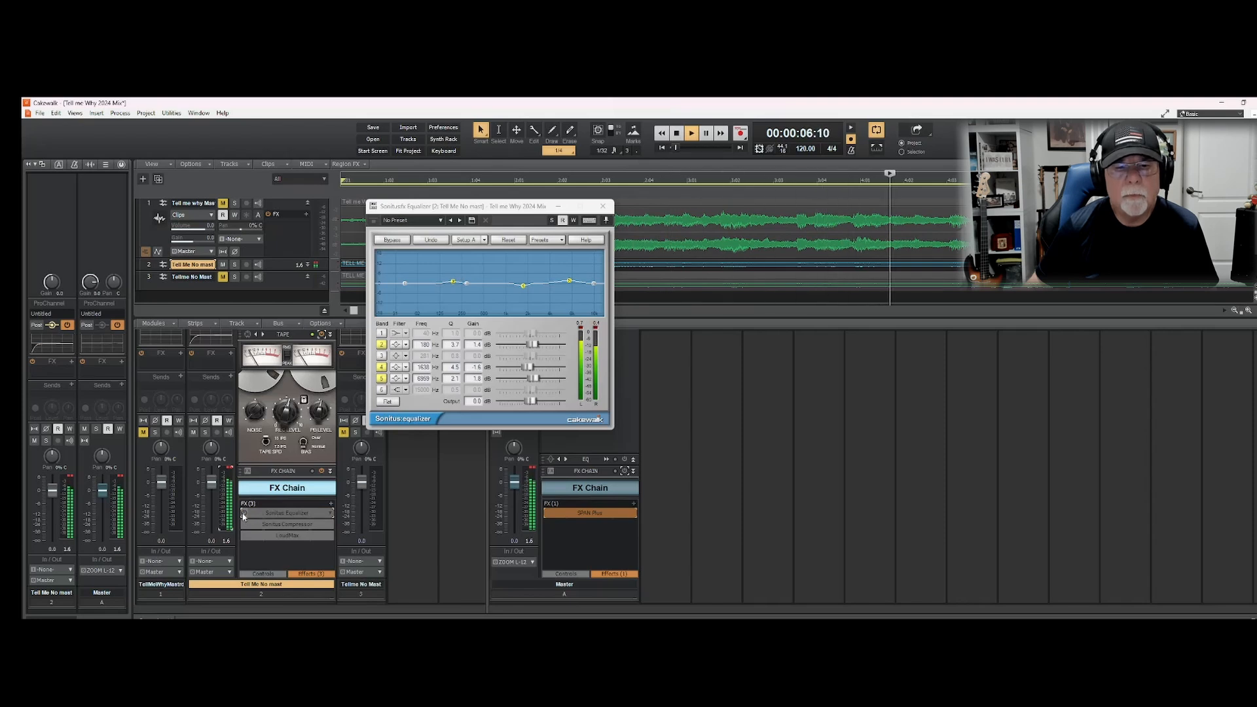
left_click(243, 514)
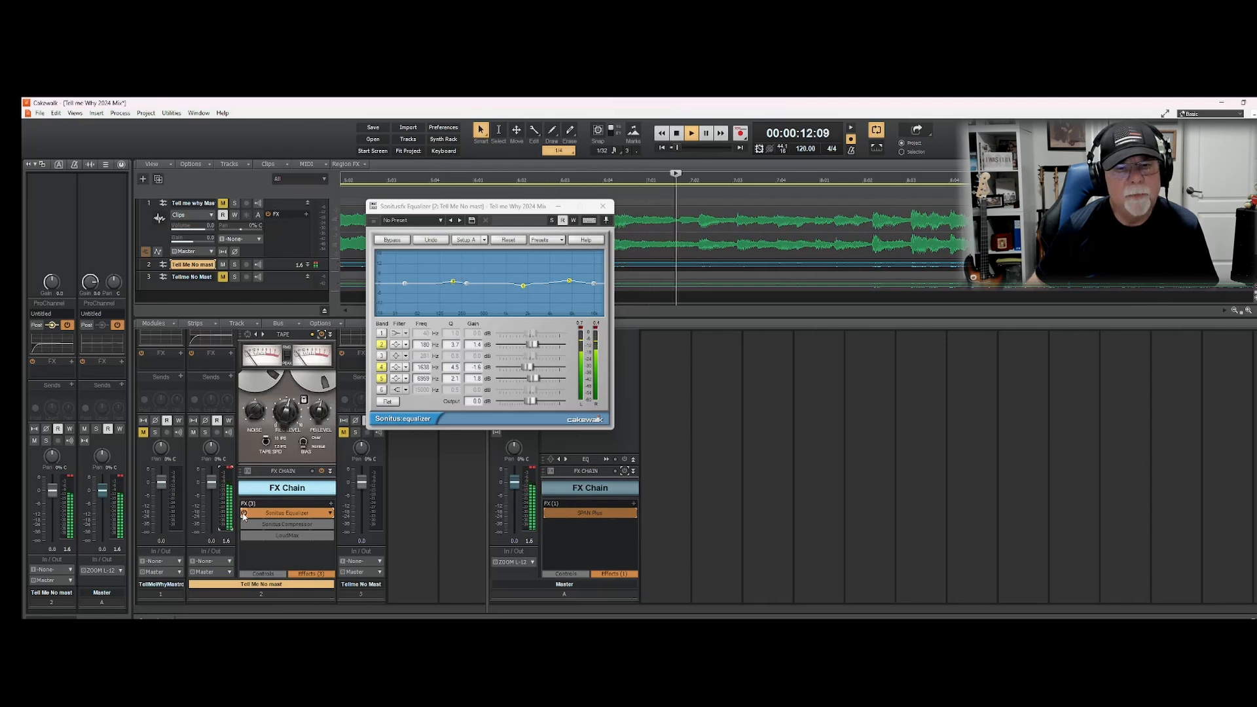
left_click(244, 514)
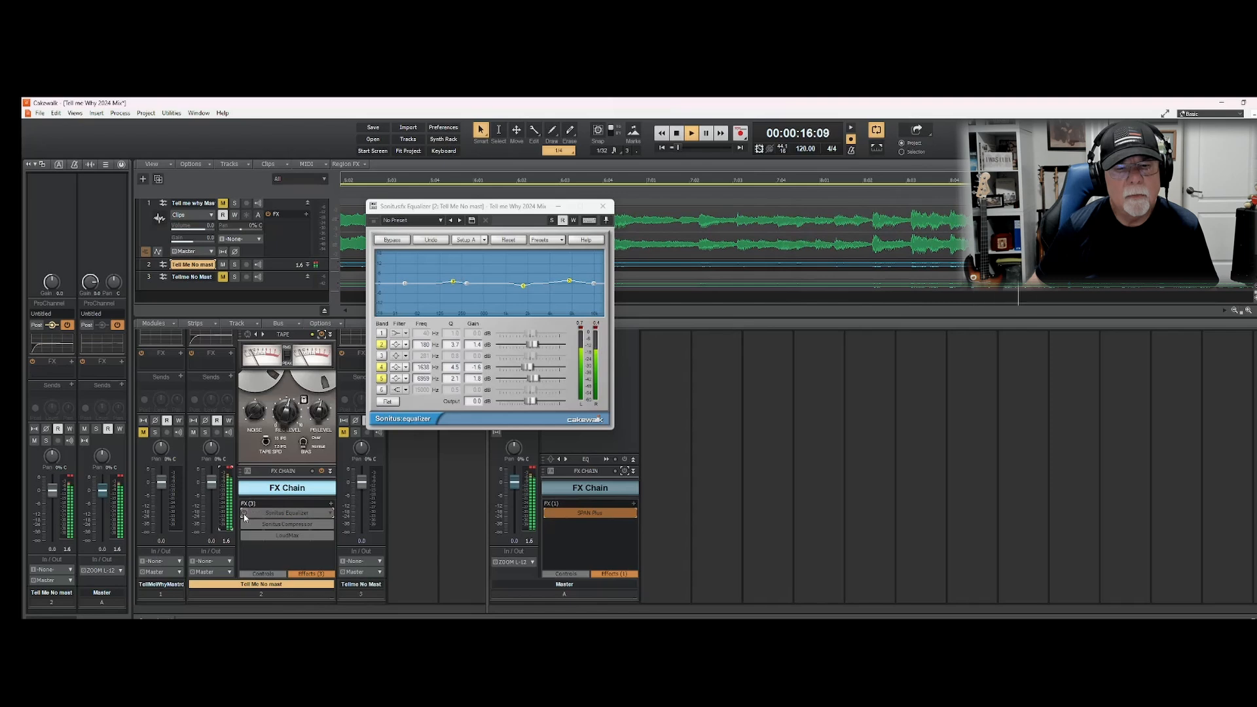
left_click(244, 514)
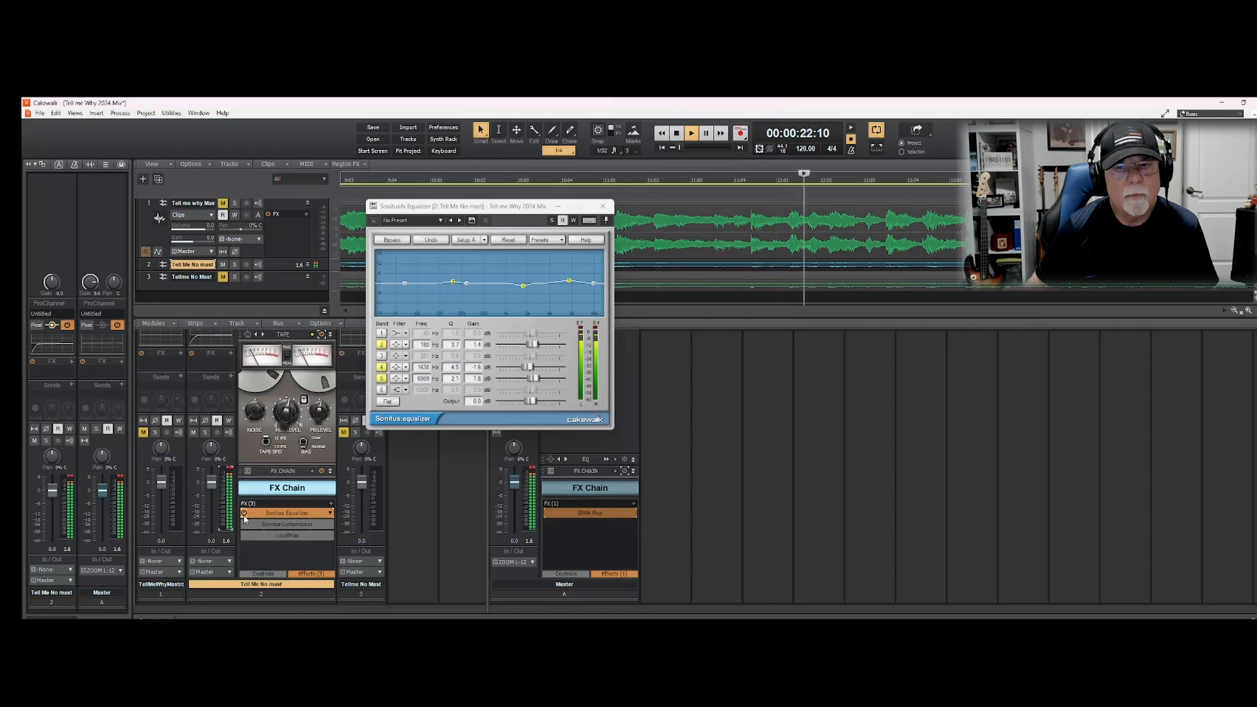
left_click(678, 134)
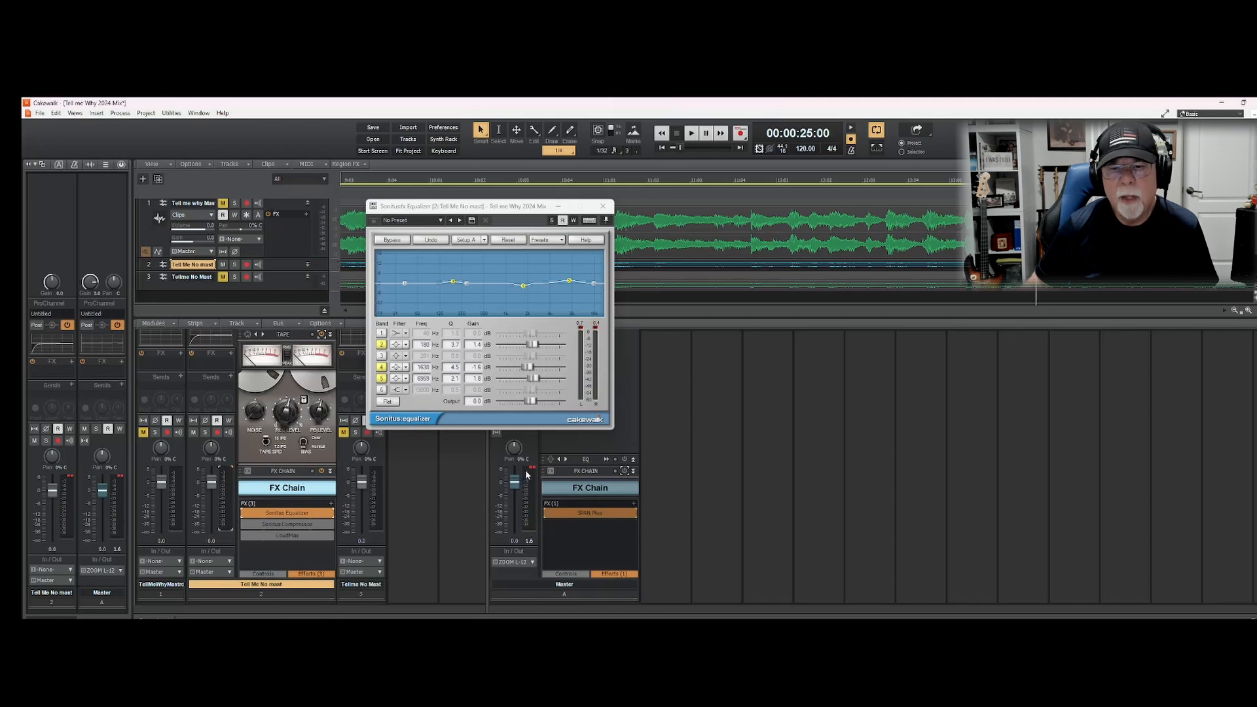
left_click(532, 470)
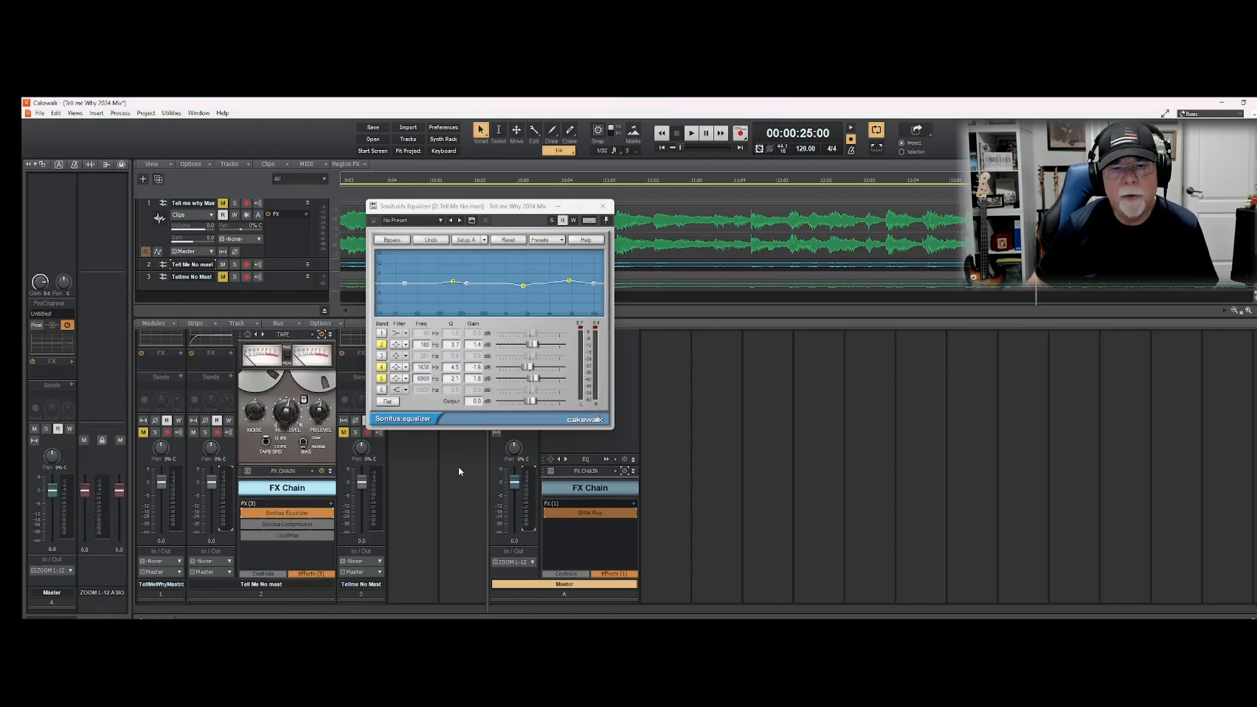
left_click(603, 207)
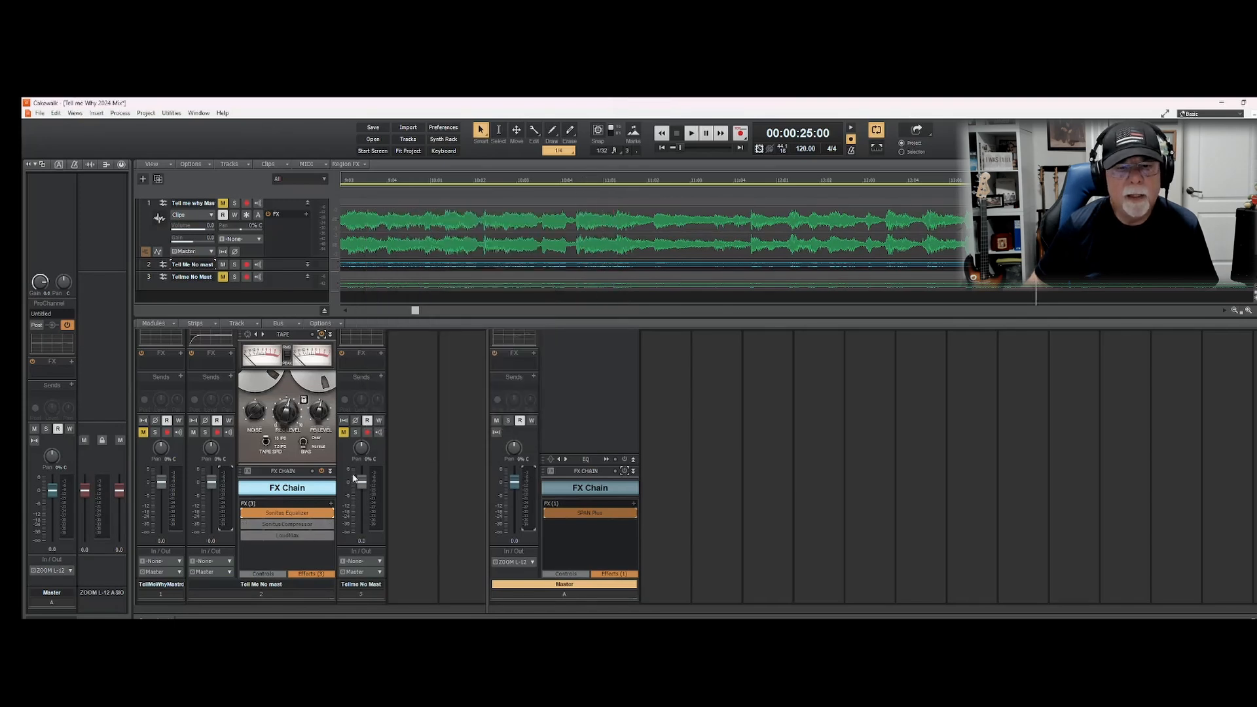
Enable the Sonitus Compressor in track 2's FX Chain, compare it with bypass during playback, and reset the Master peak indicator
double_click(278, 525)
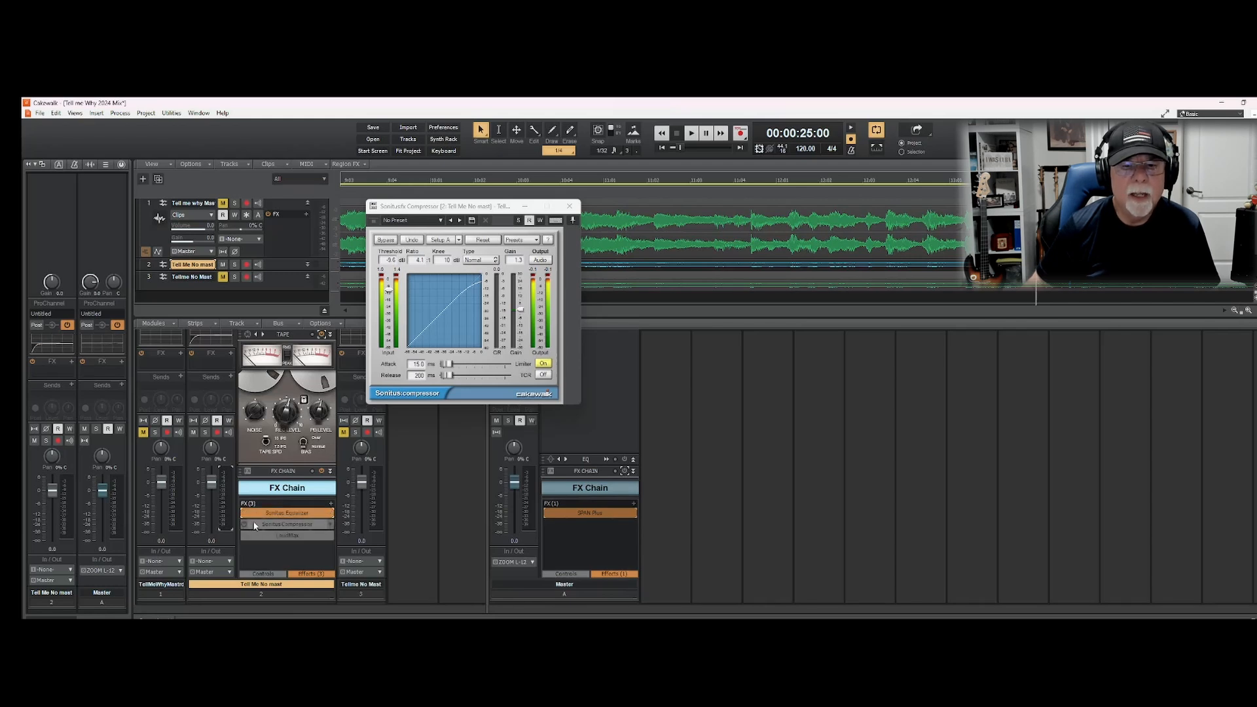
left_click(692, 134)
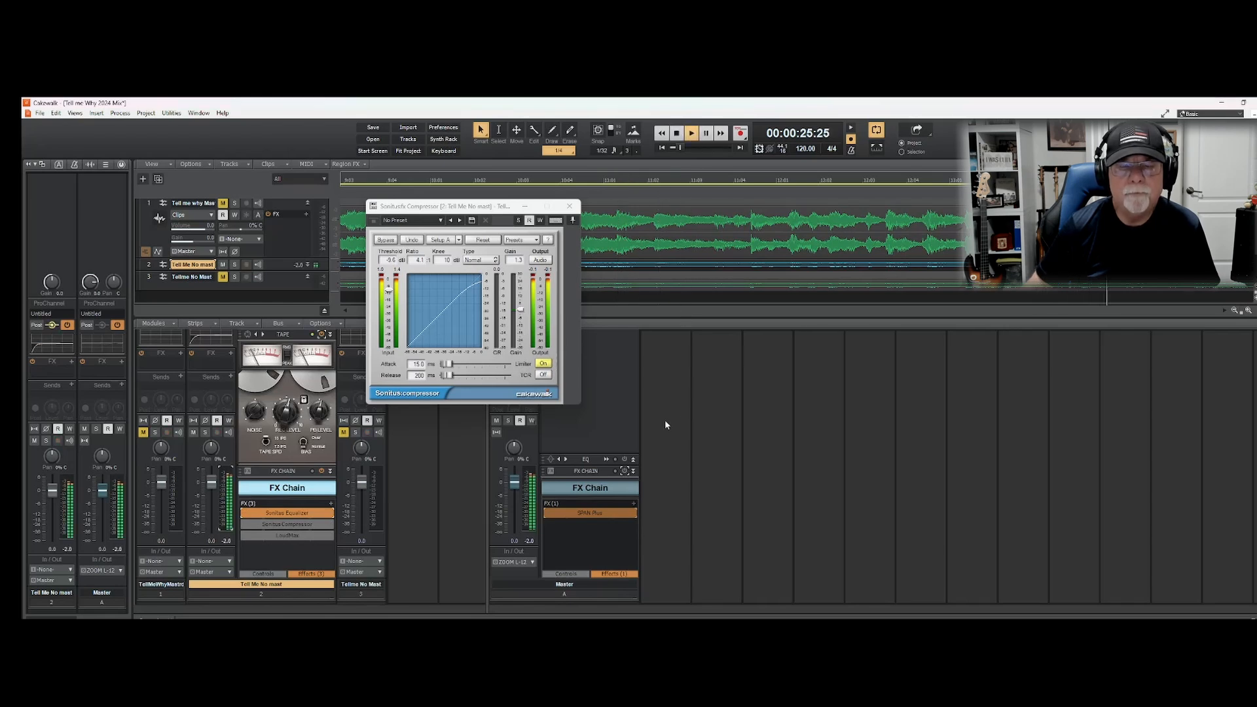
left_click(244, 525)
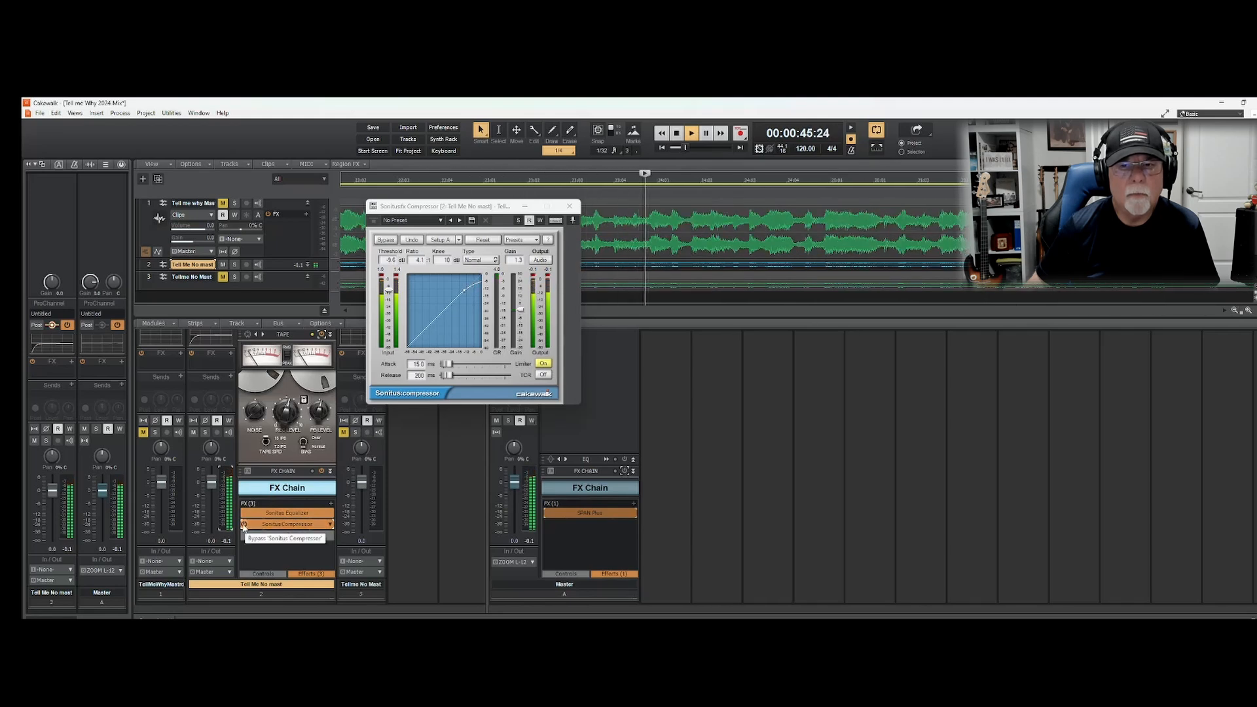
left_click(244, 524)
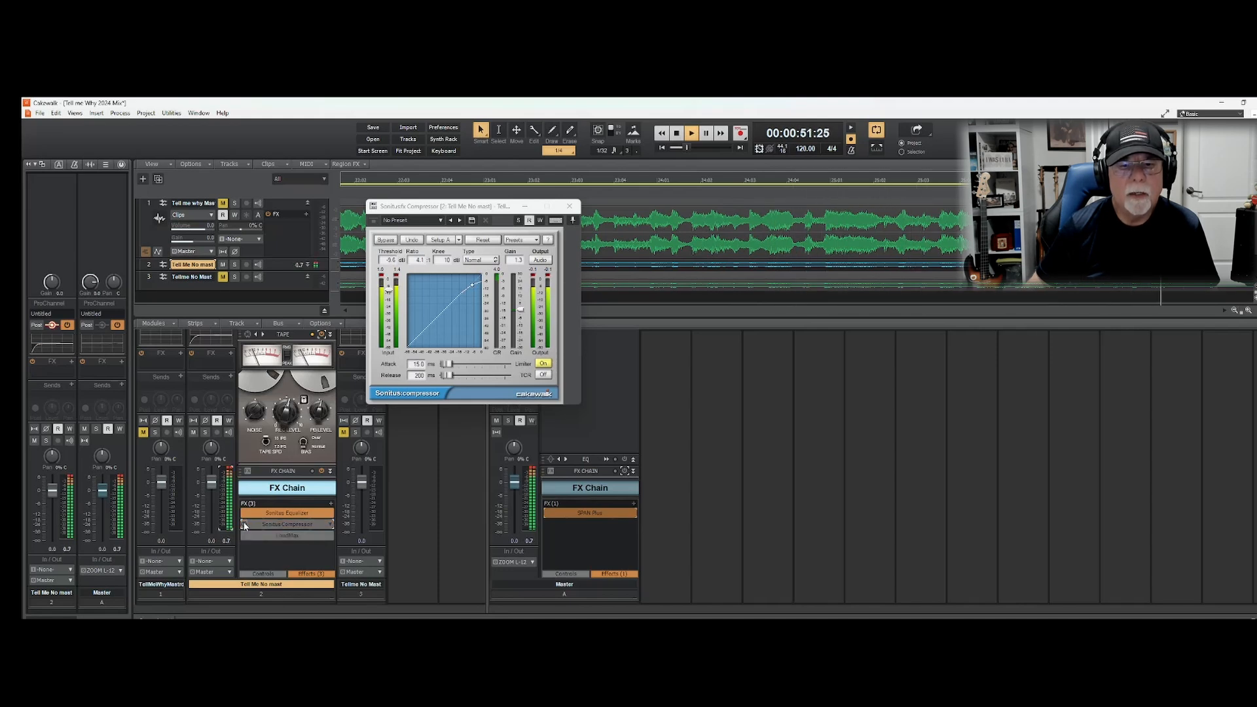
left_click(243, 525)
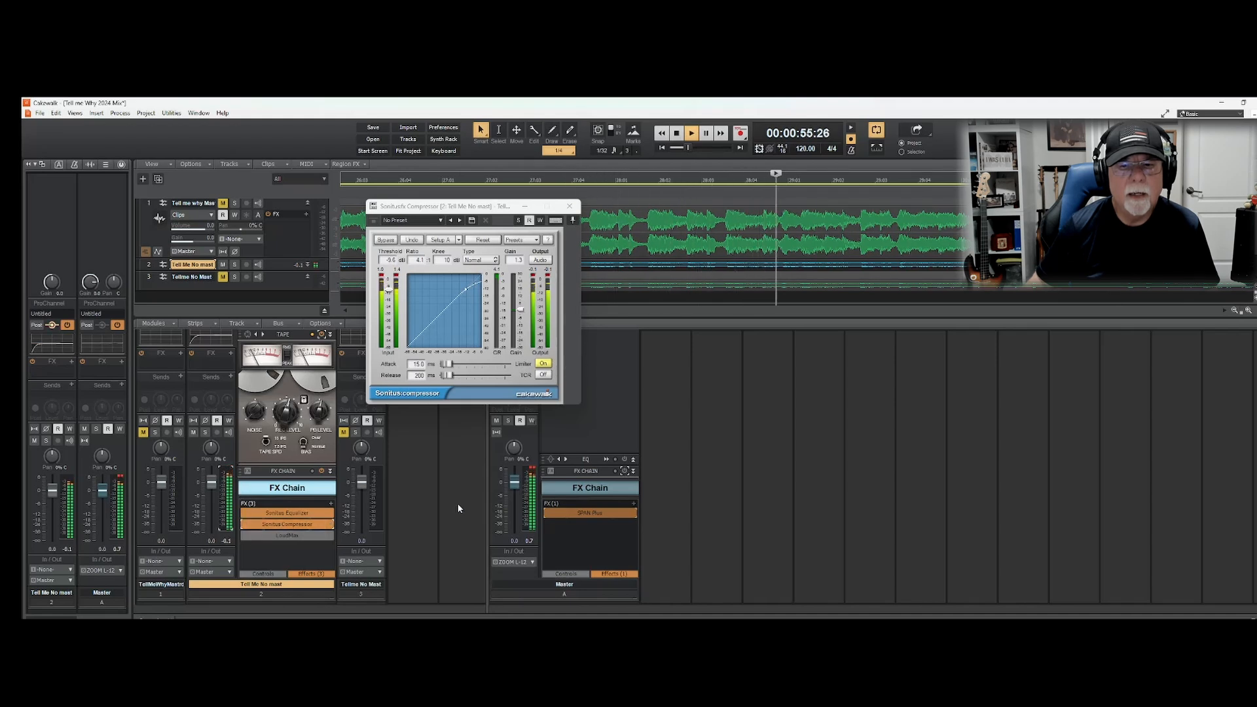
left_click(530, 475)
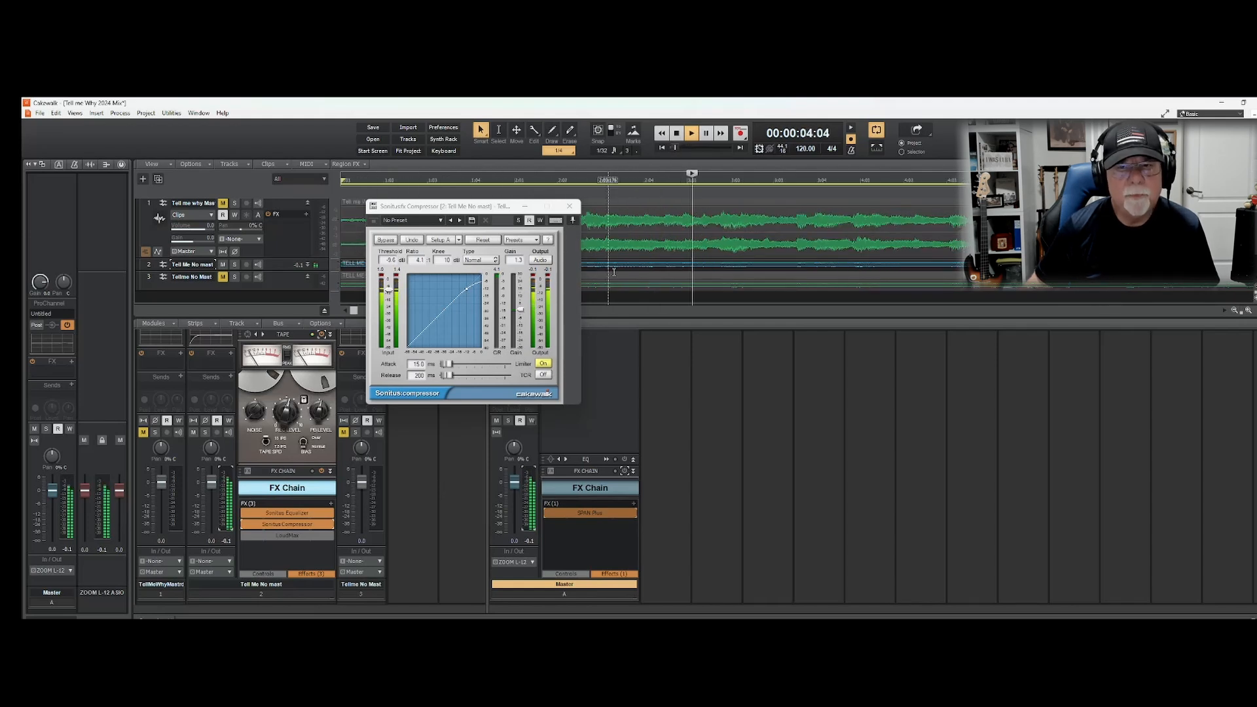
left_click(678, 134)
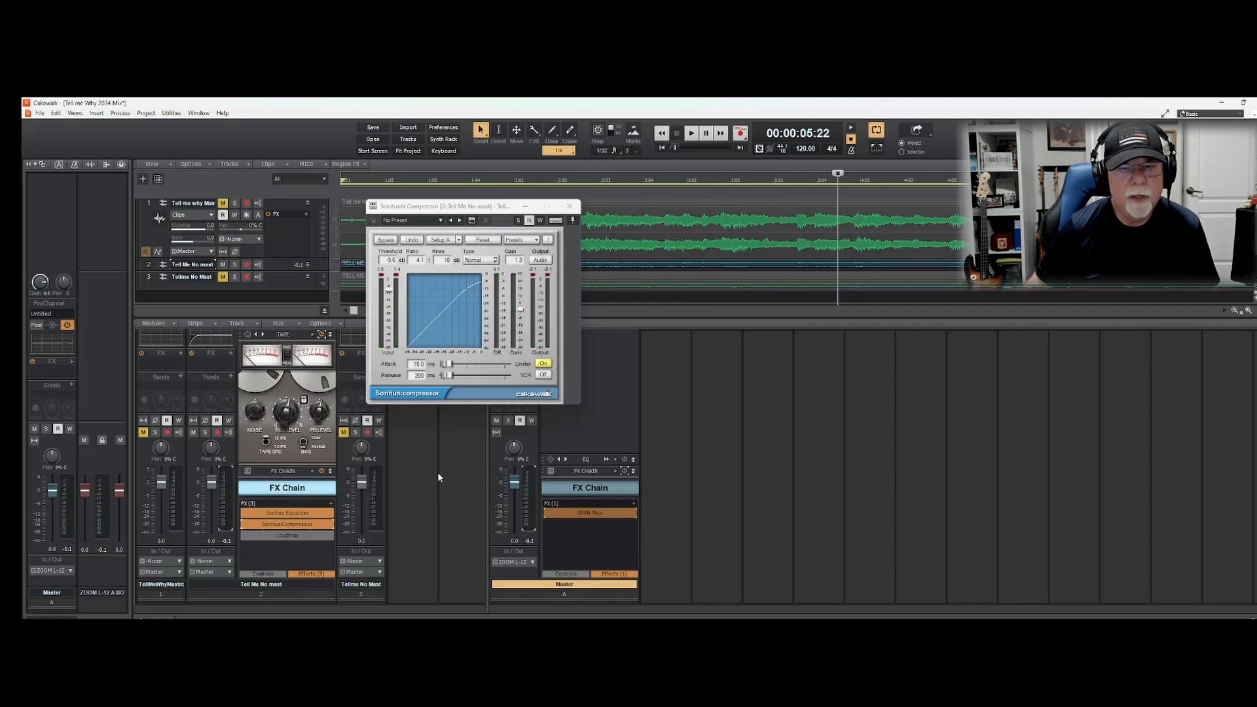
left_click(569, 206)
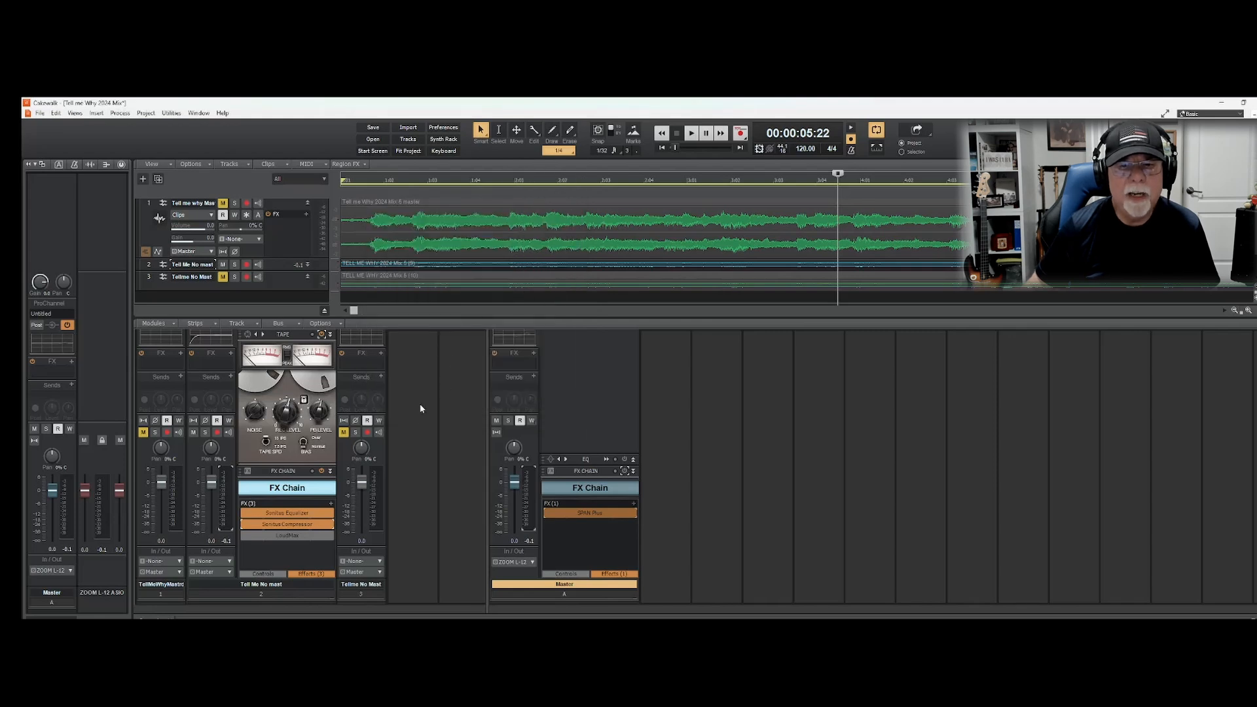
Open LoudMax in track 2's FX Chain and set its threshold to 0.0 dB, keeping the output at -1.0 dB
double_click(280, 536)
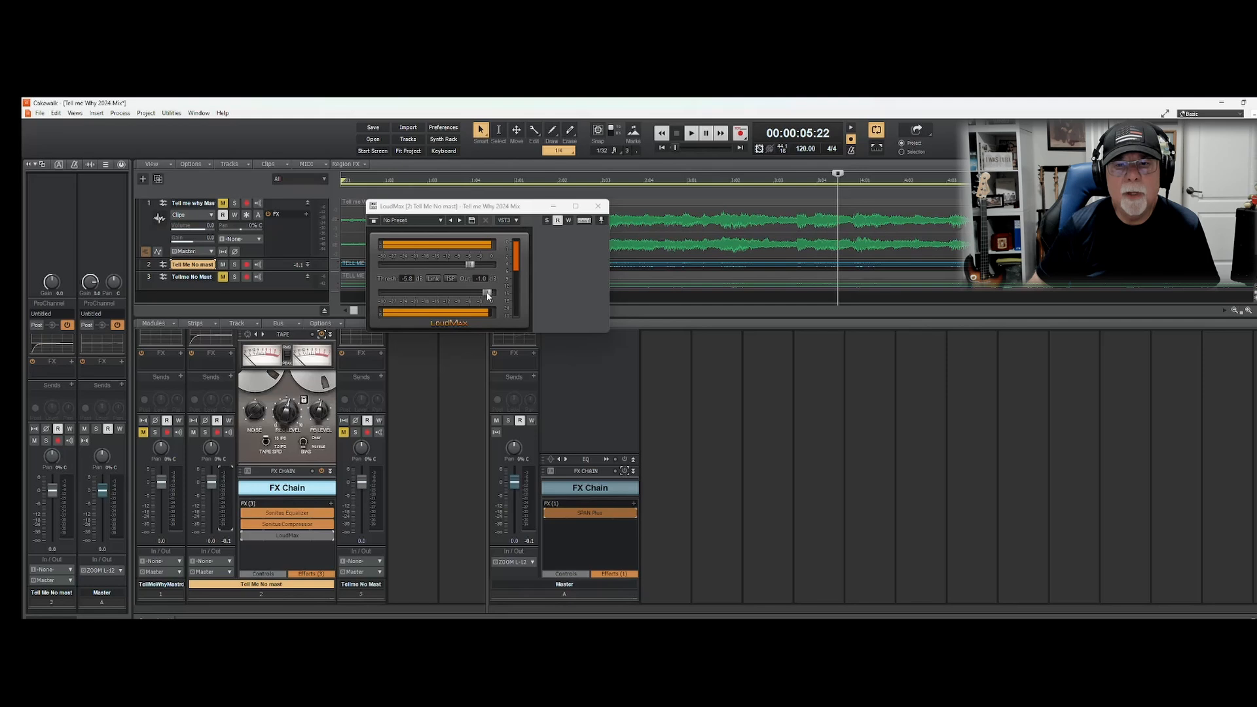
left_click_drag(489, 292, 480, 294)
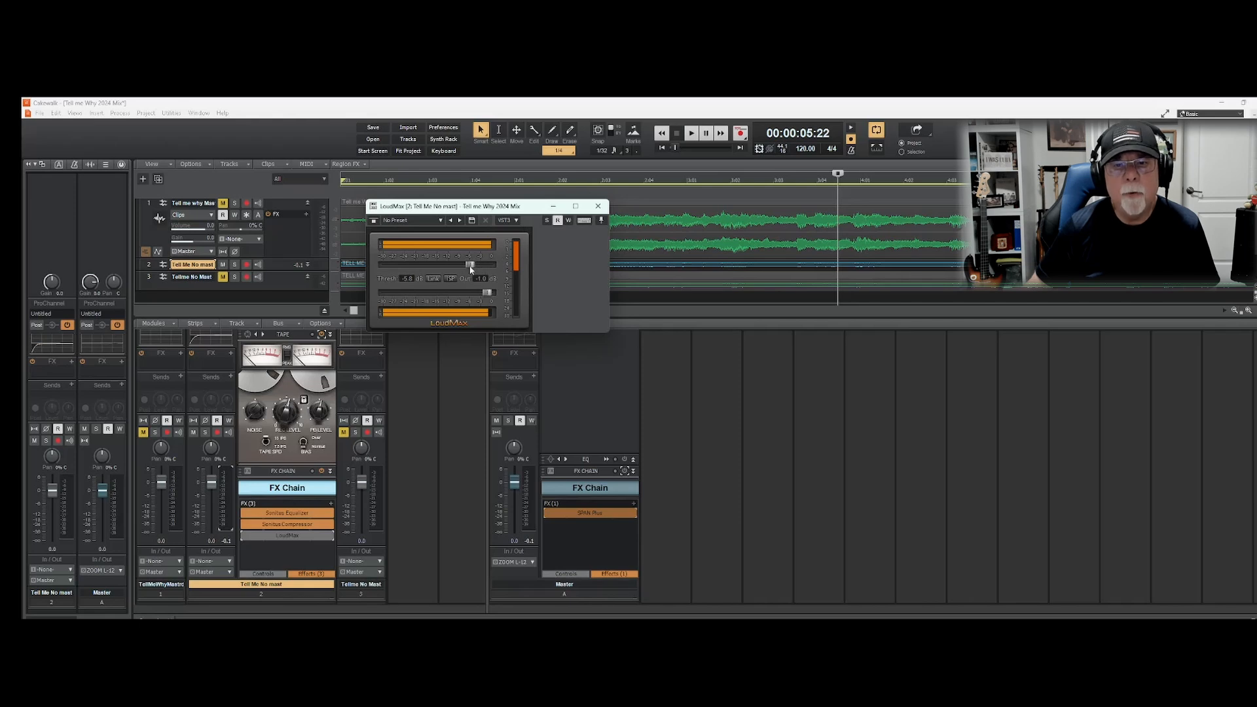
left_click_drag(470, 268, 498, 269)
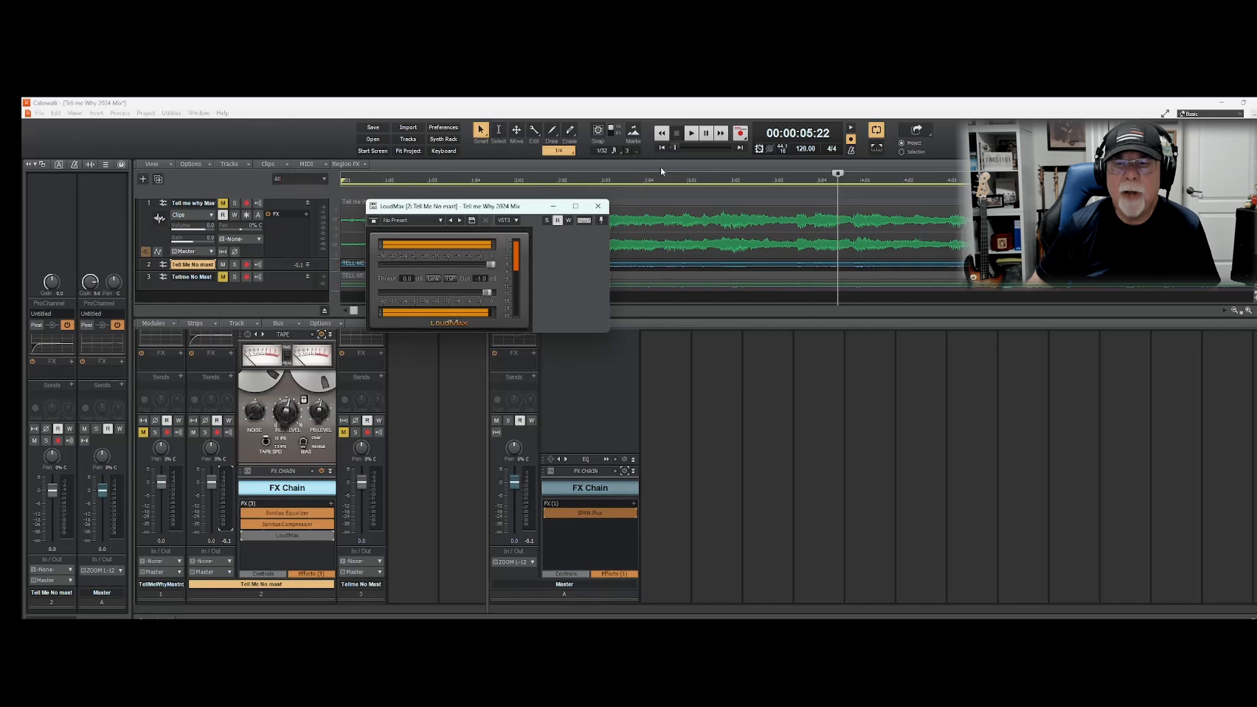
Enable LoudMax on track 2 during playback and lower its threshold to -7.8 dB
left_click(691, 135)
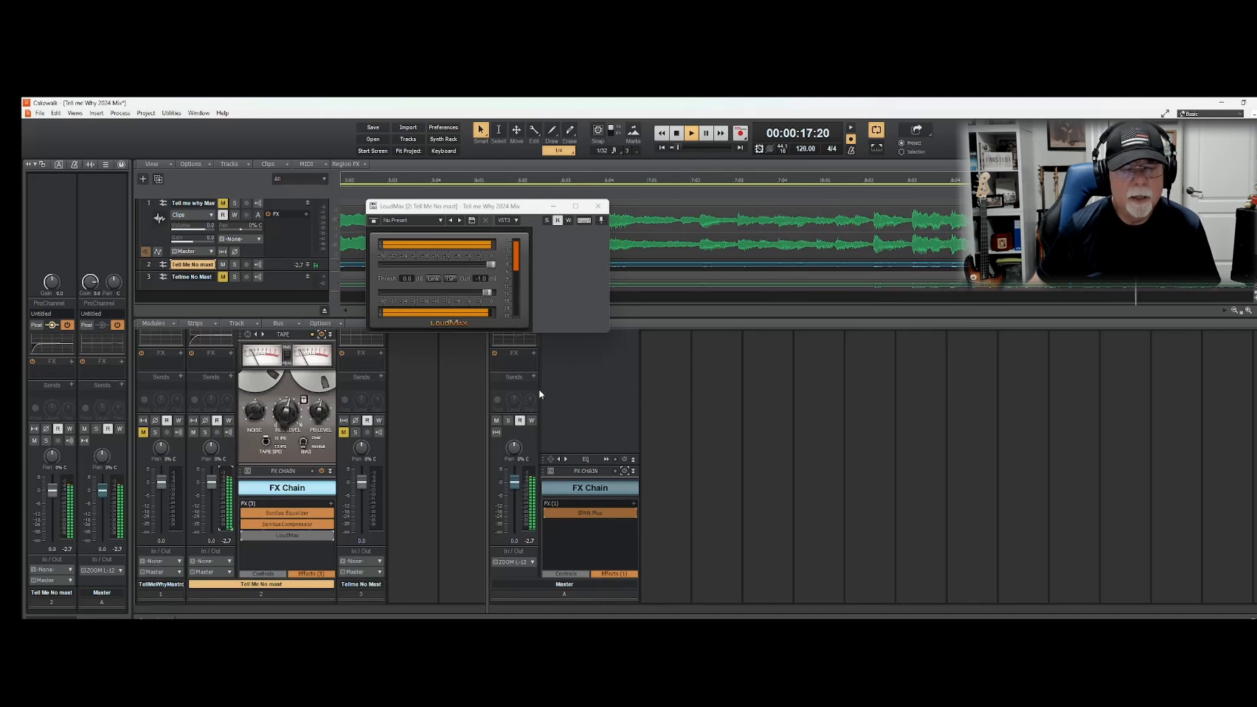
left_click(245, 535)
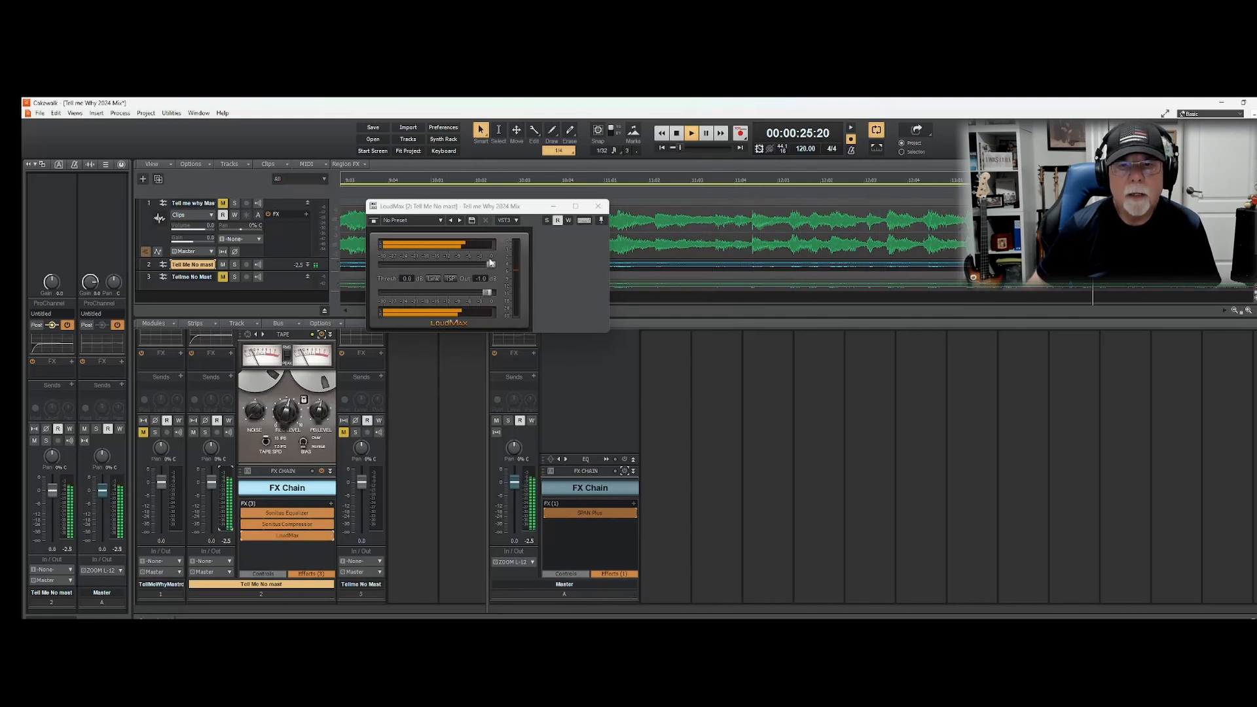
left_click_drag(492, 265, 463, 263)
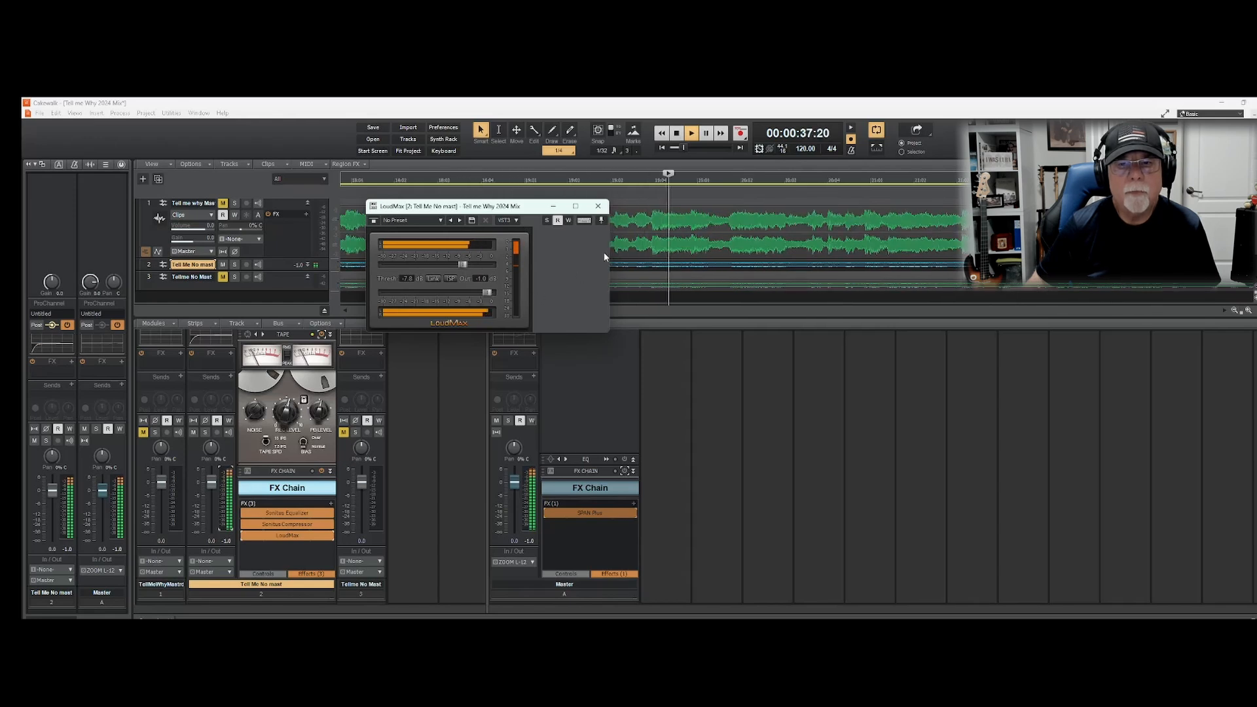
left_click(677, 134)
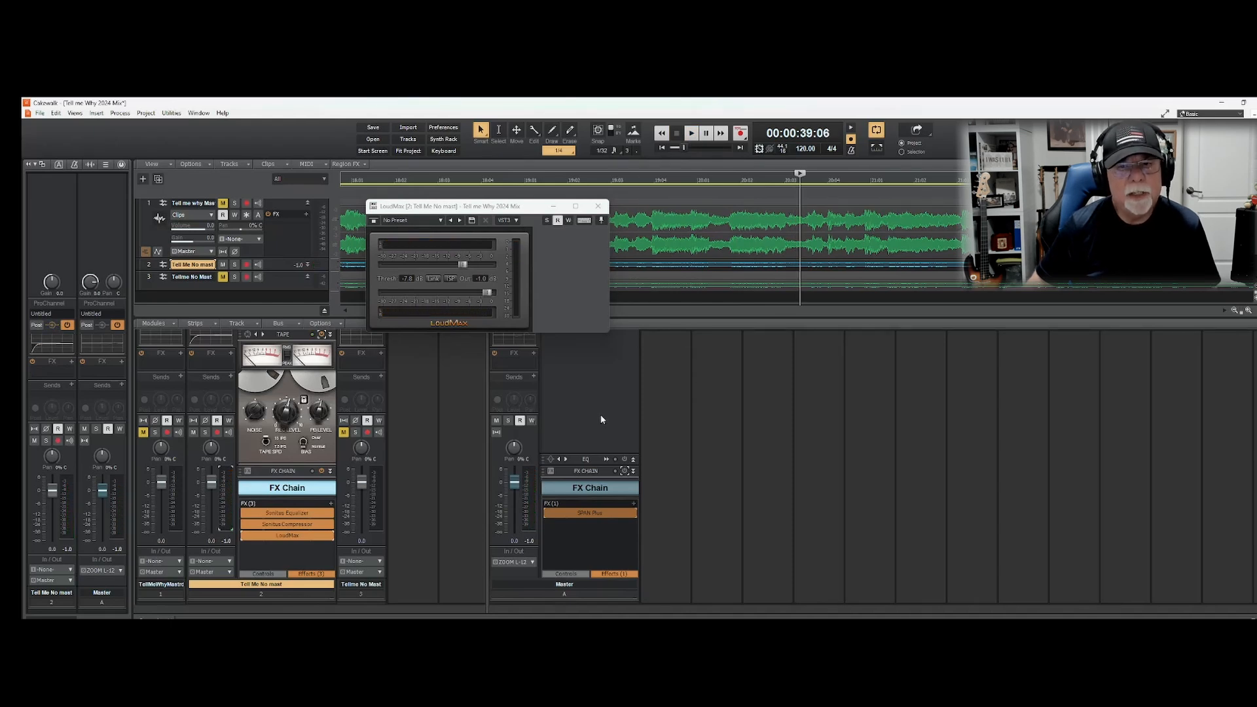
Open SPAN Plus on the Master bus, enable the bus's FX Chain, and reposition the analyzer window
double_click(586, 513)
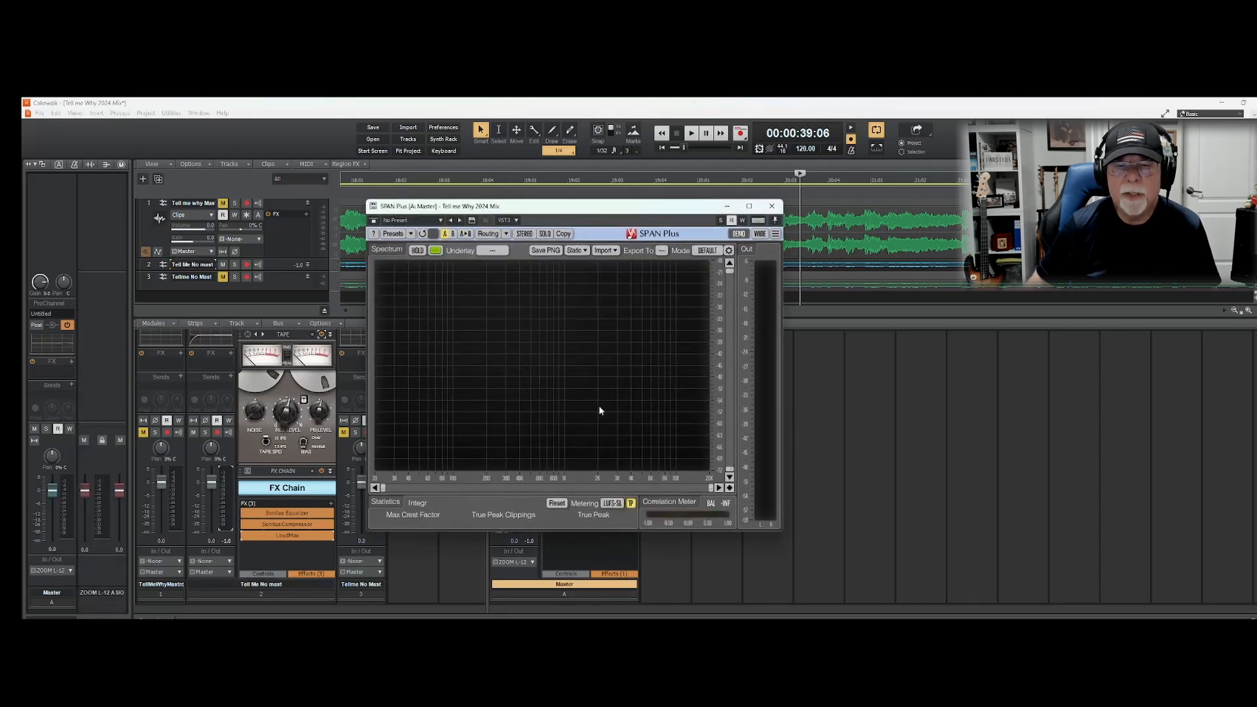
left_click_drag(564, 210, 818, 220)
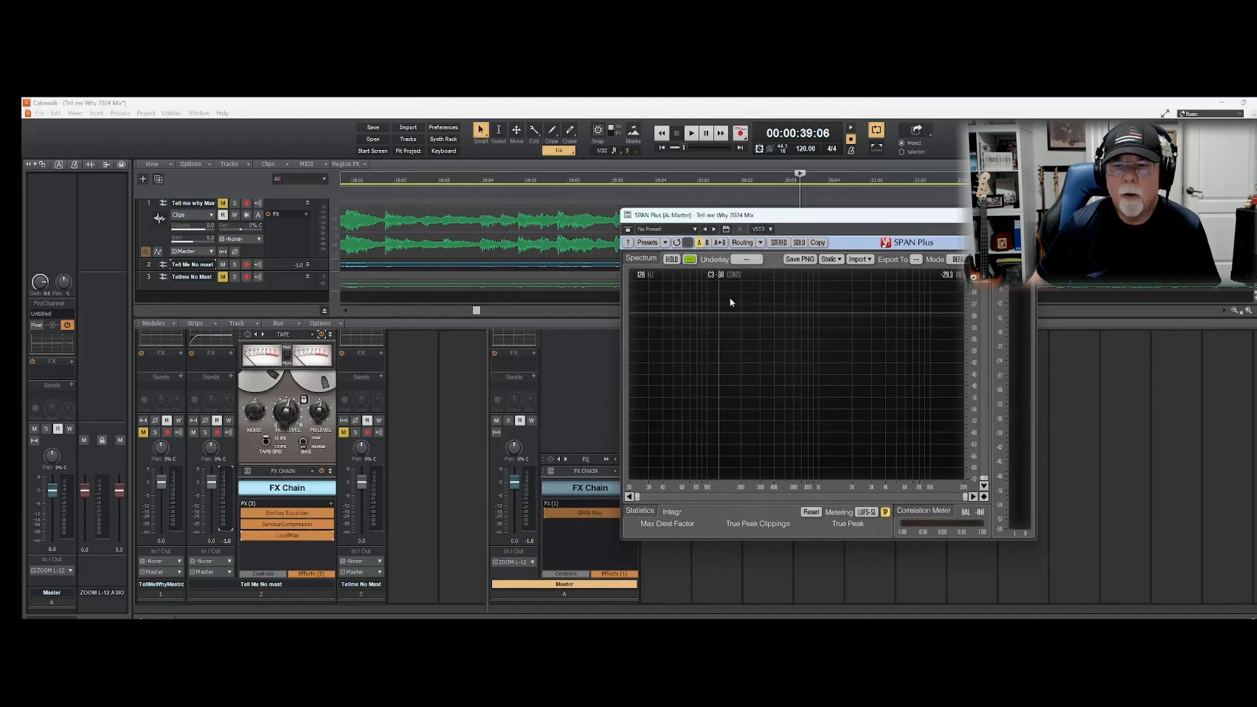
left_click_drag(763, 220, 810, 216)
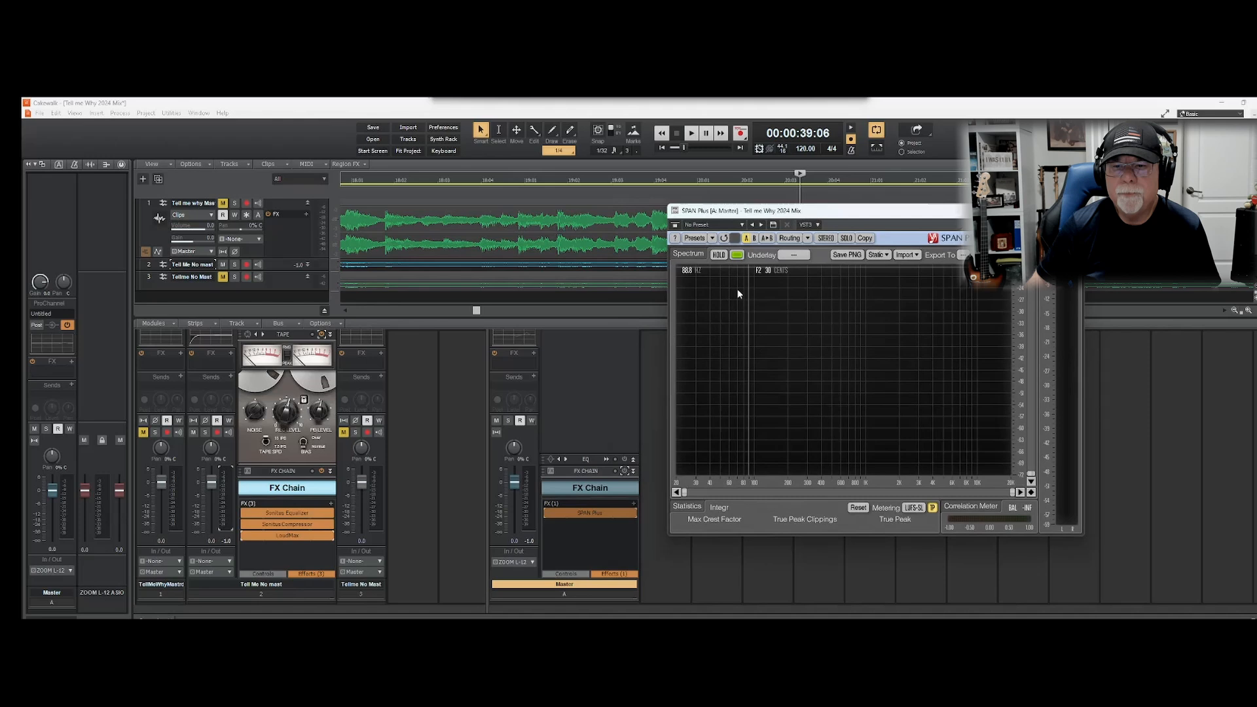
left_click(625, 473)
left_click(626, 472)
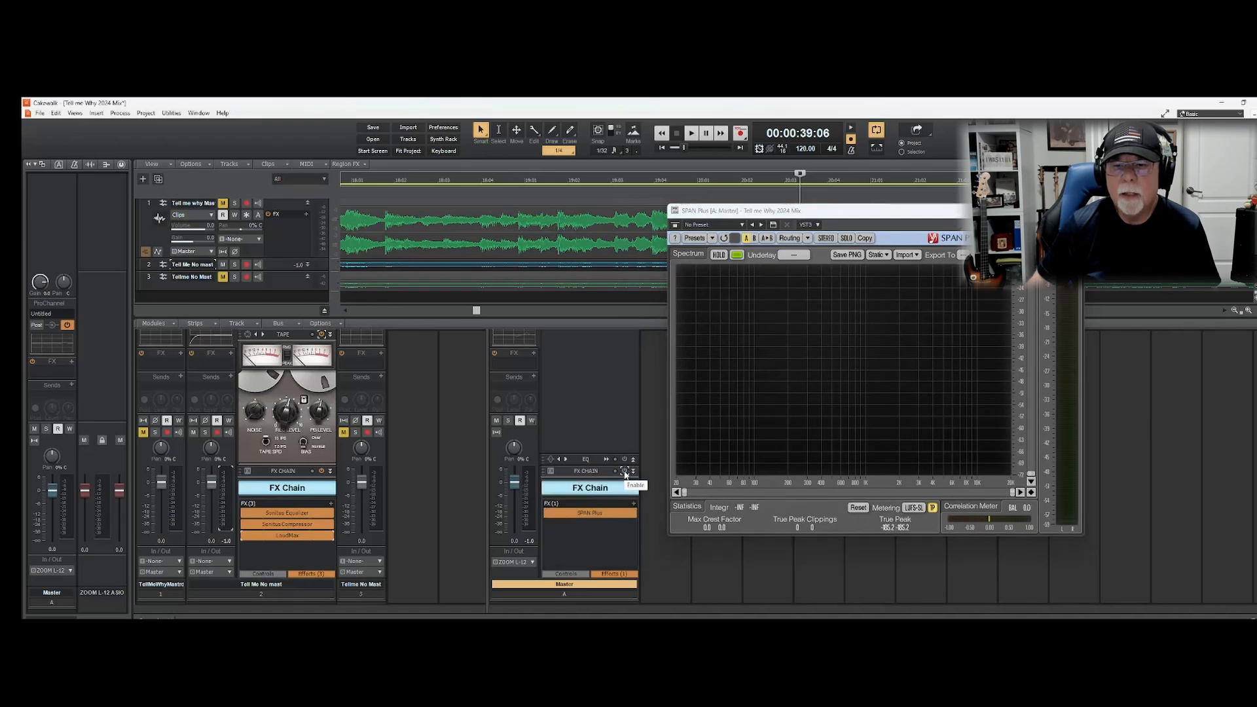
left_click_drag(883, 217, 596, 219)
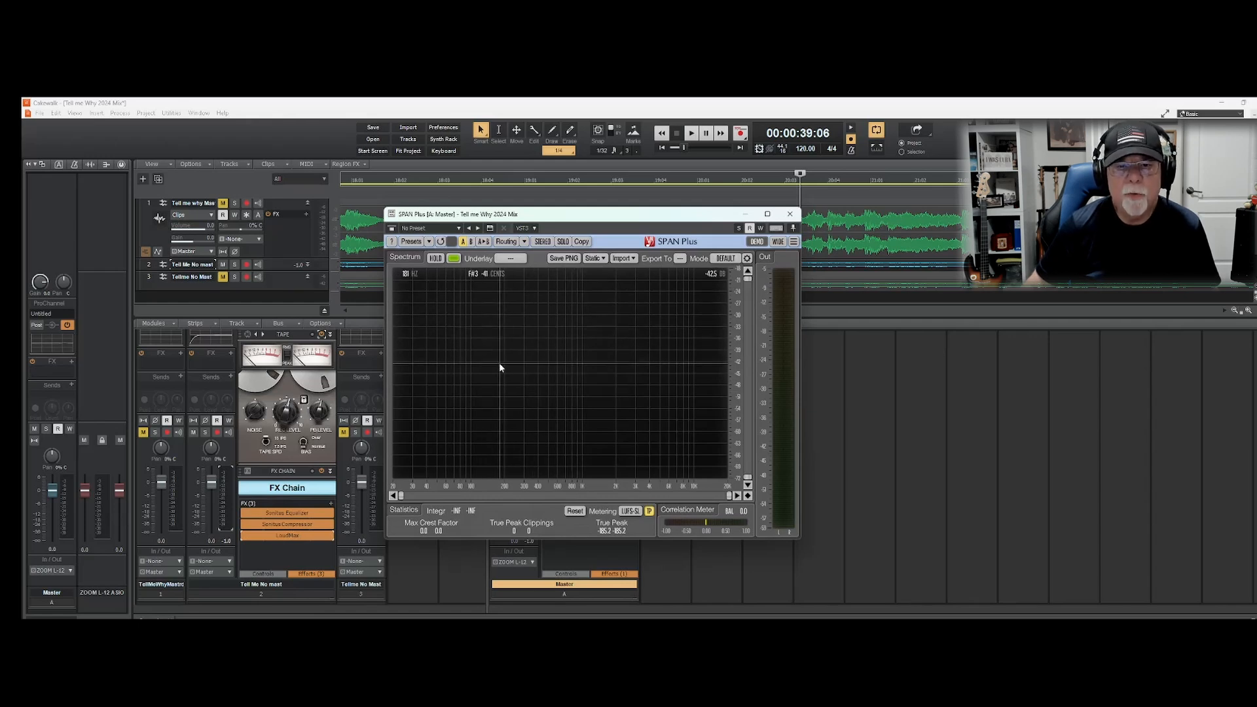
Check LoudMax's settings on track 2 and measure the Master bus loudness in SPAN Plus during playback, resetting its statistics
double_click(286, 535)
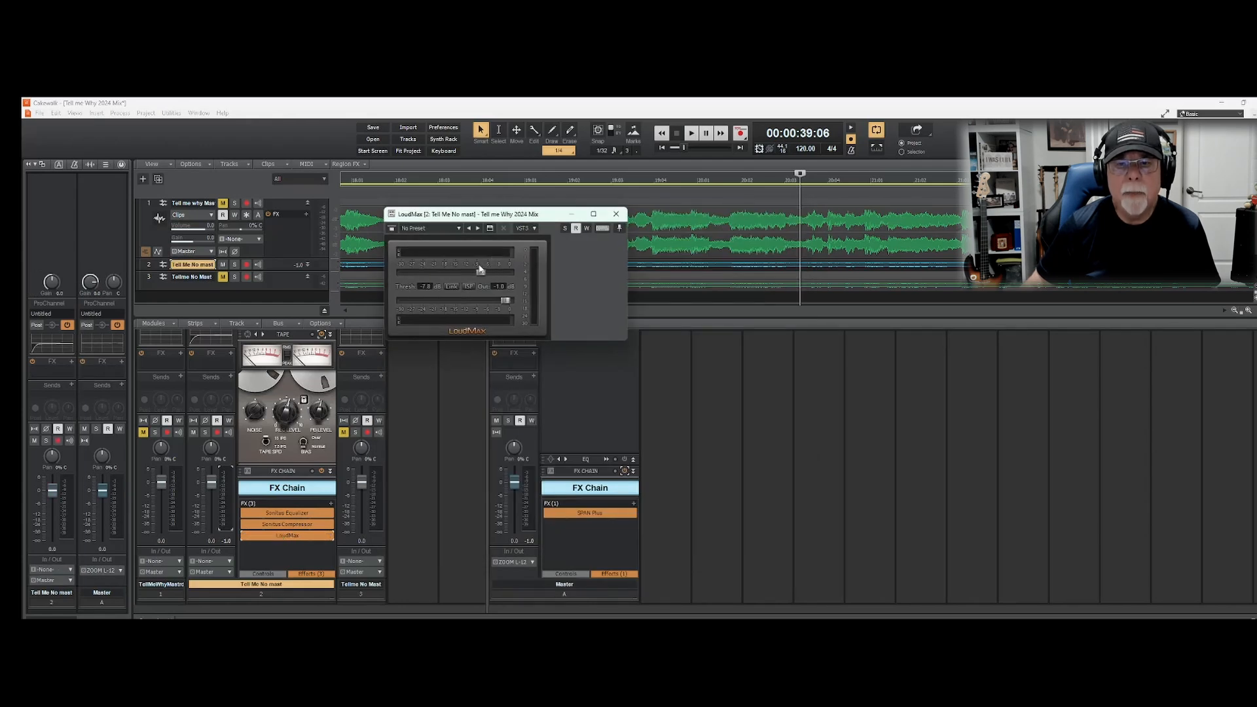
left_click(615, 214)
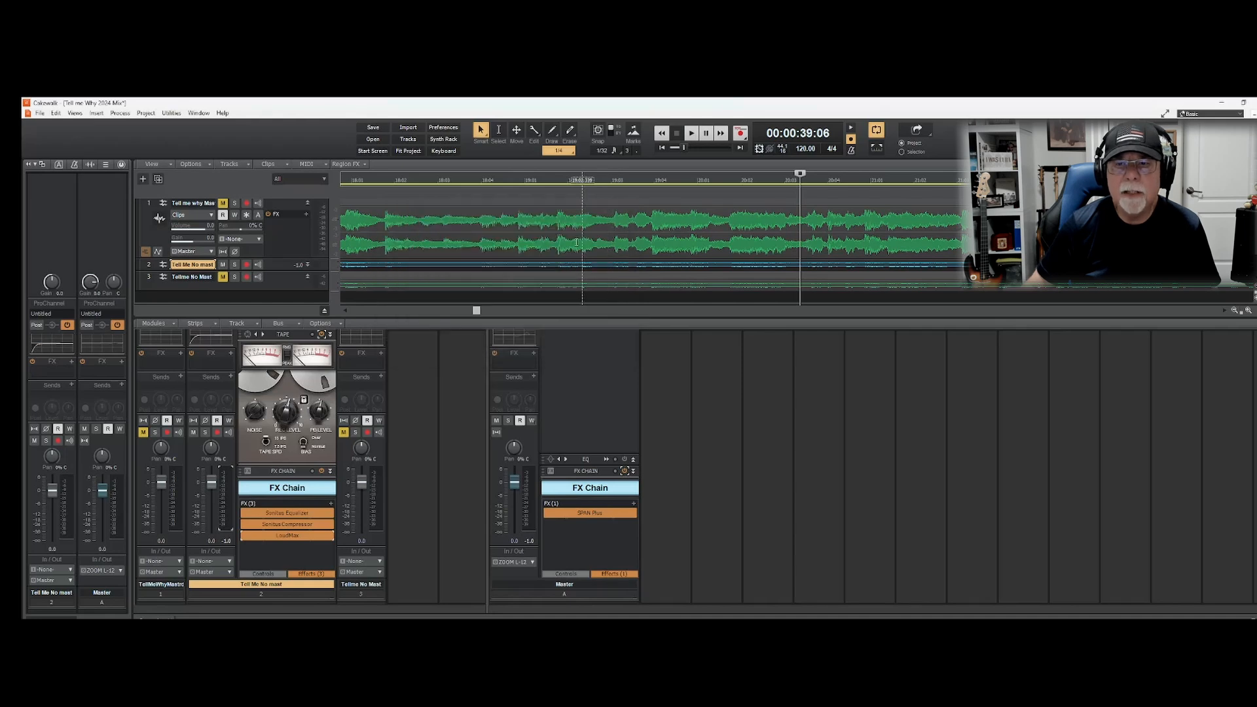
double_click(589, 513)
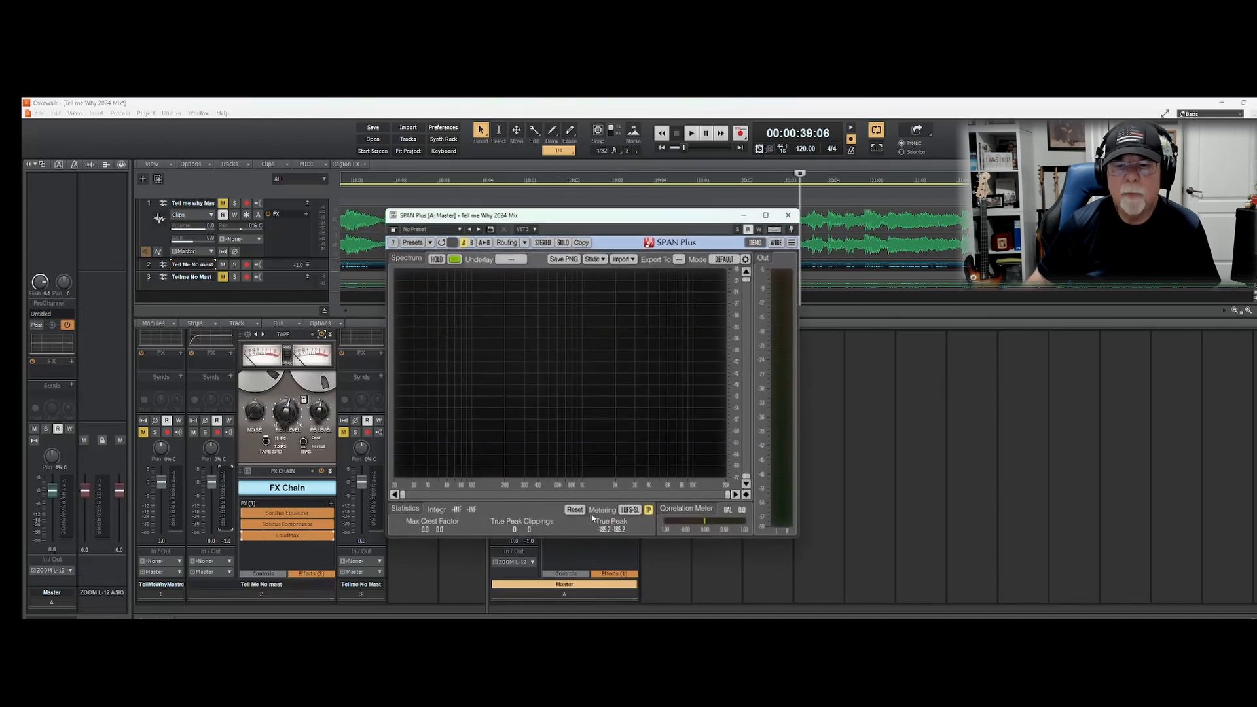
left_click(690, 133)
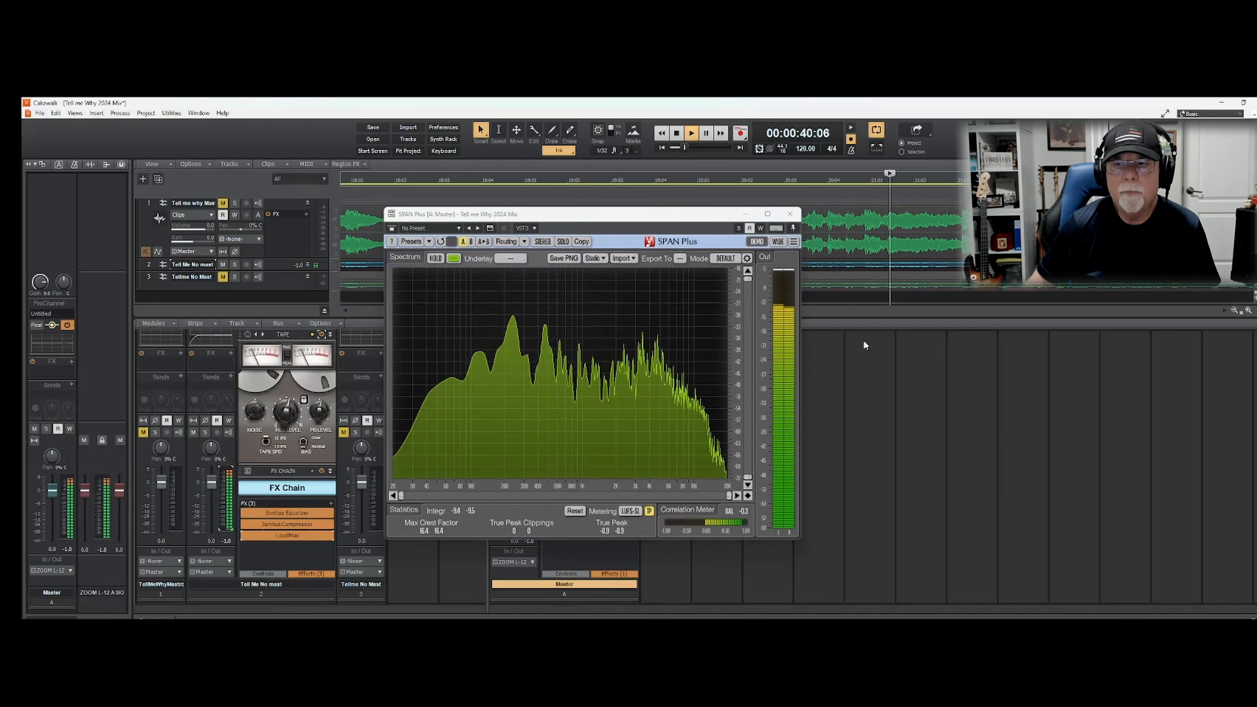
left_click(575, 510)
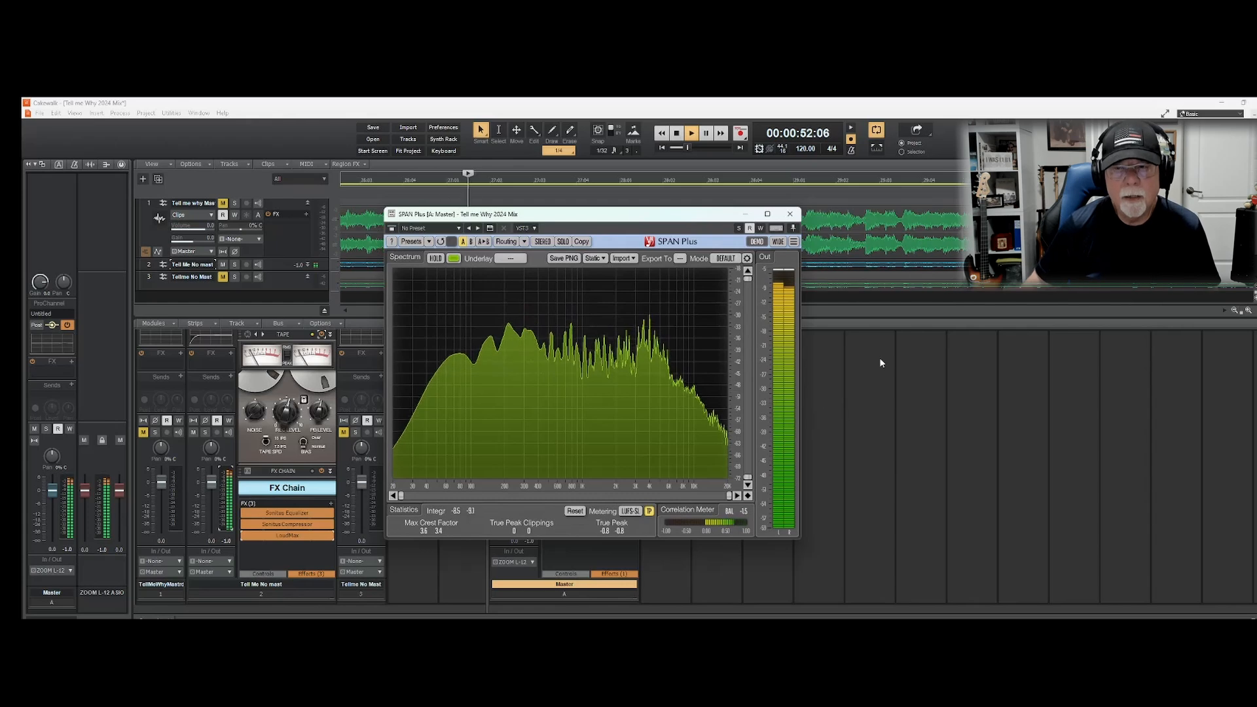
left_click(677, 134)
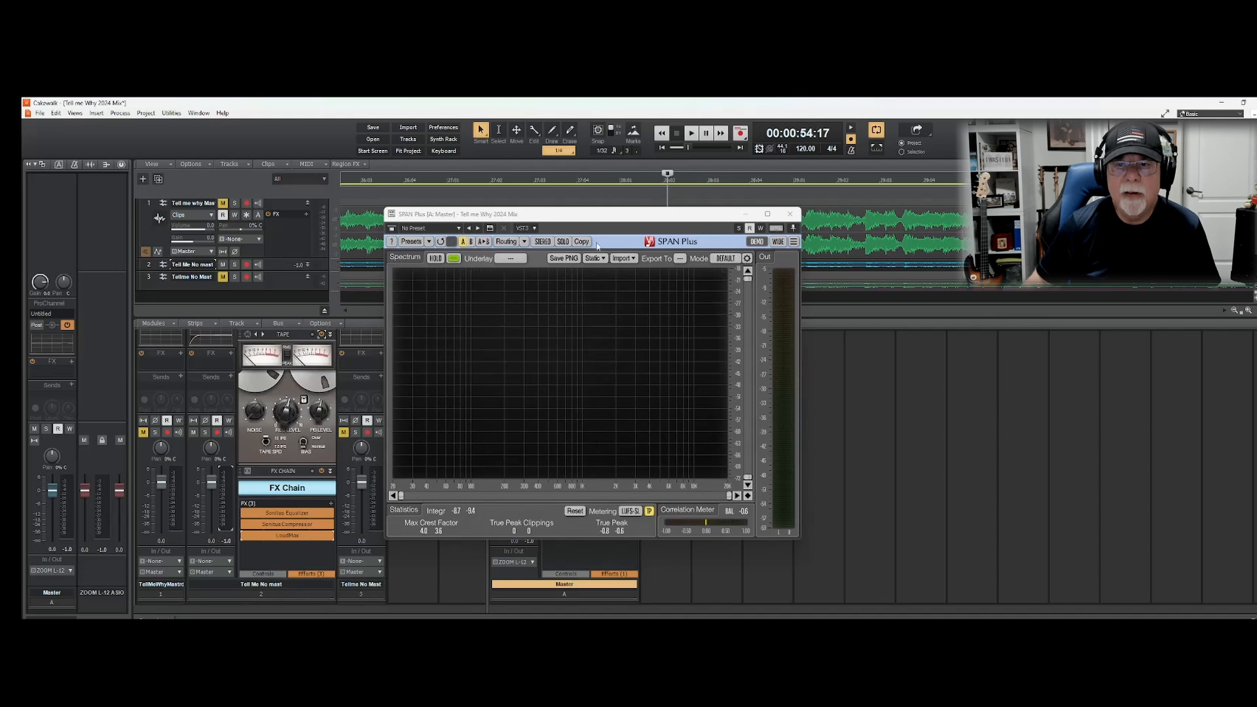
left_click_drag(594, 219, 618, 268)
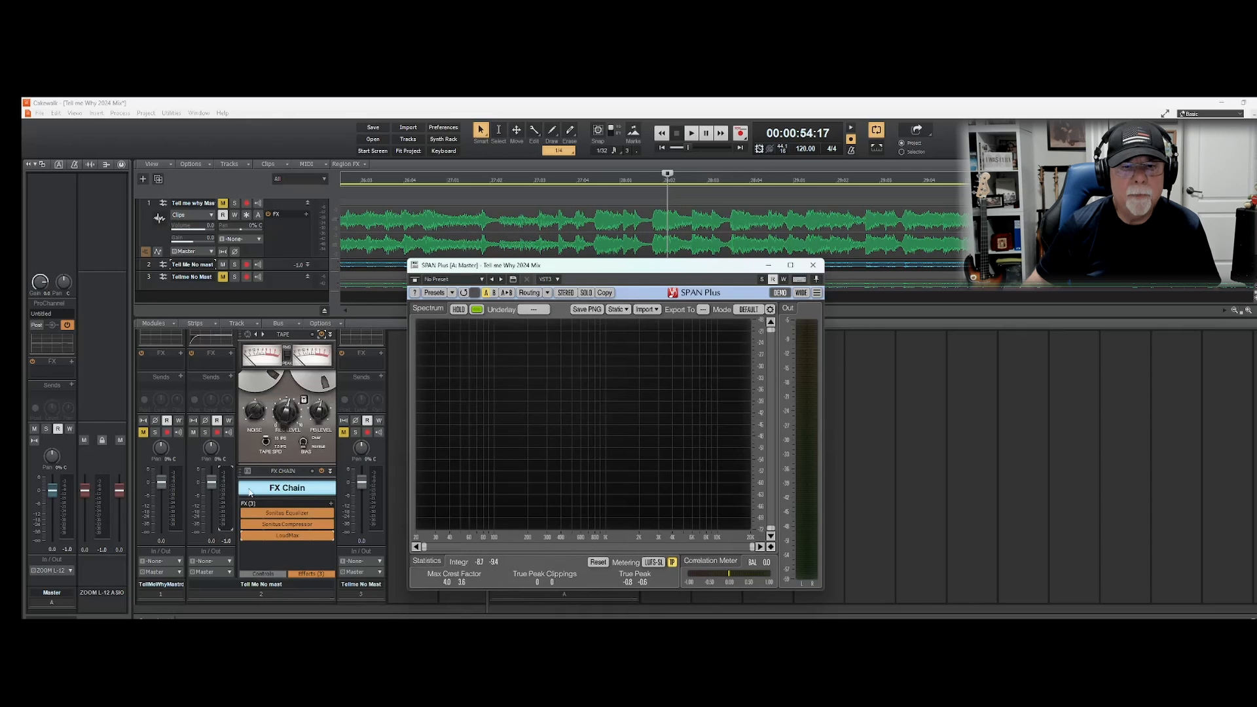
Play the song from its beginning while monitoring the Master bus loudness in SPAN Plus
left_click(662, 149)
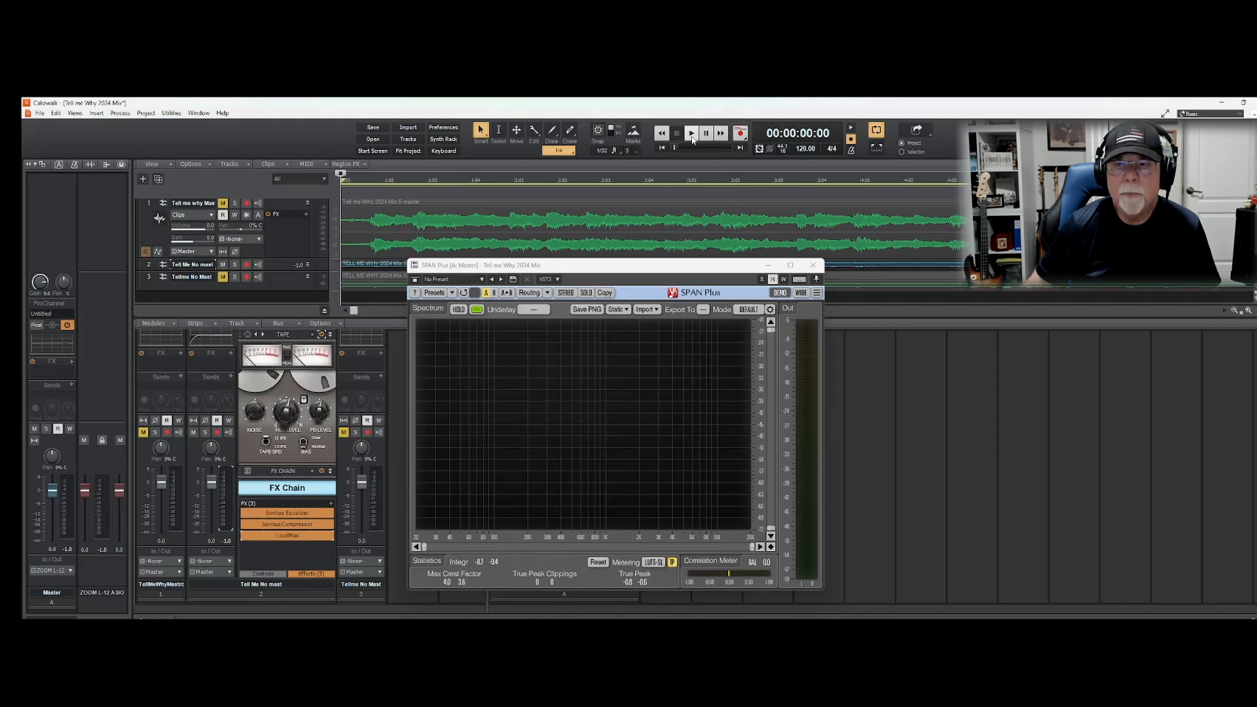
left_click(692, 137)
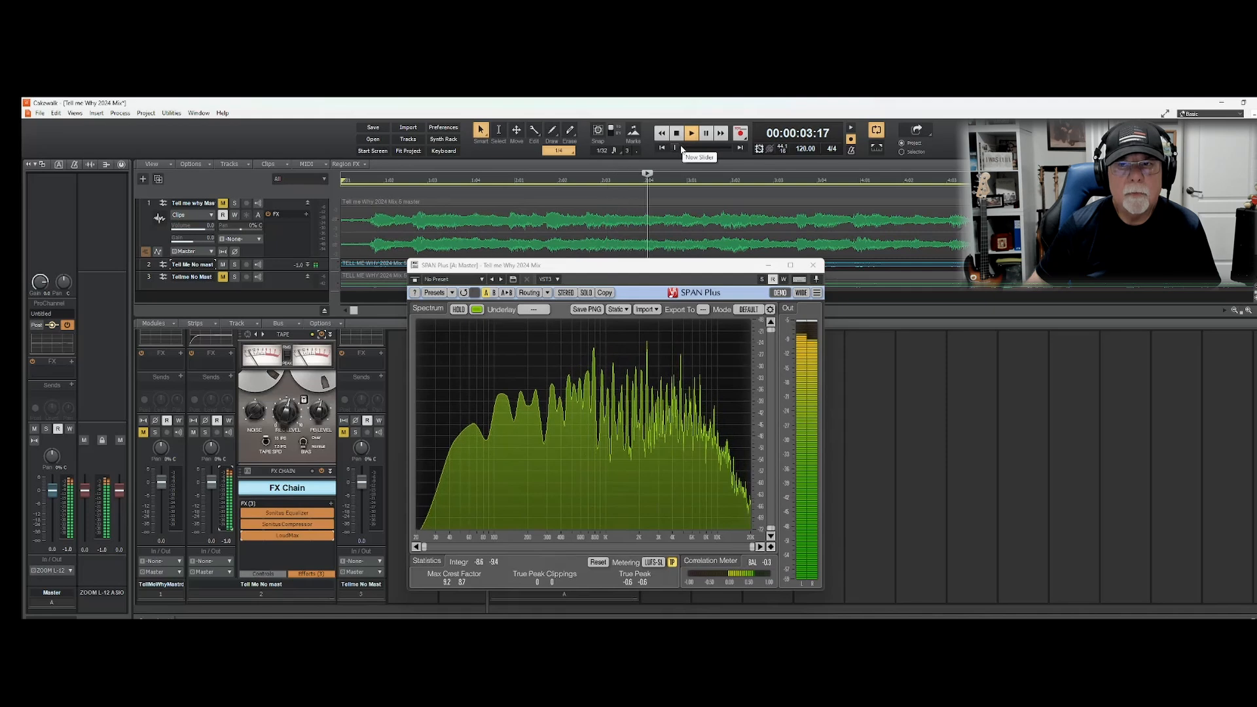
left_click(678, 135)
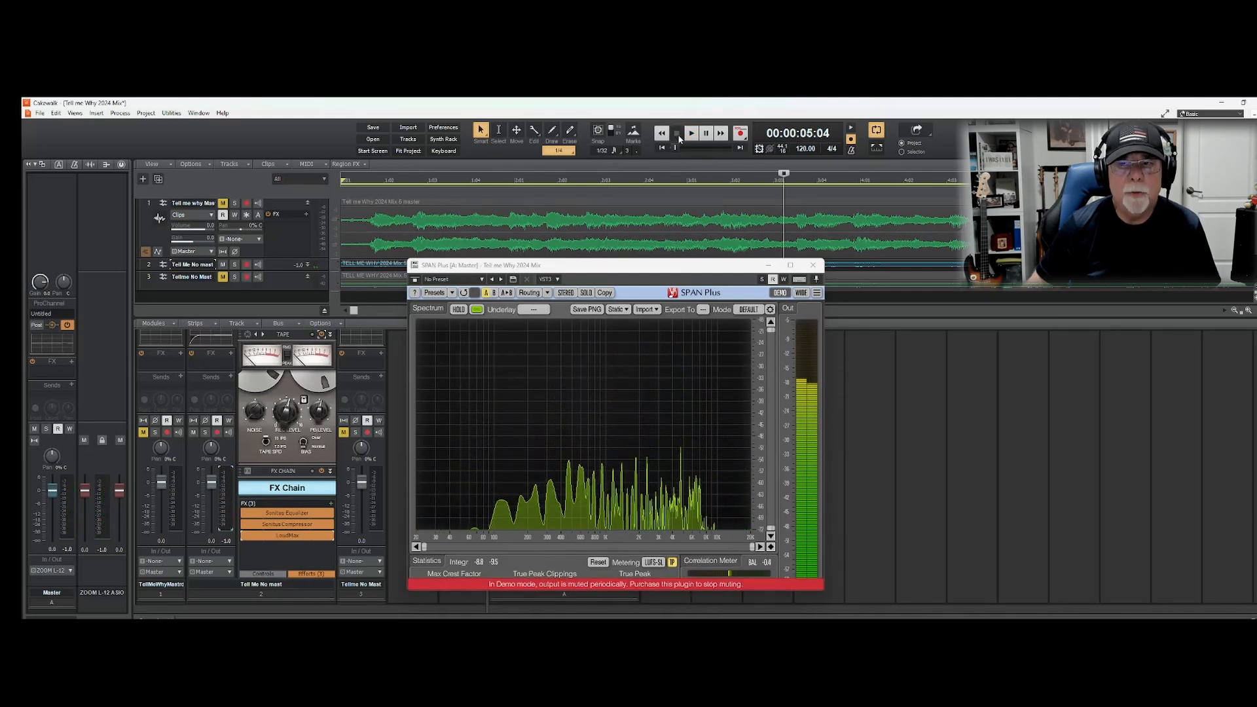
key("space")
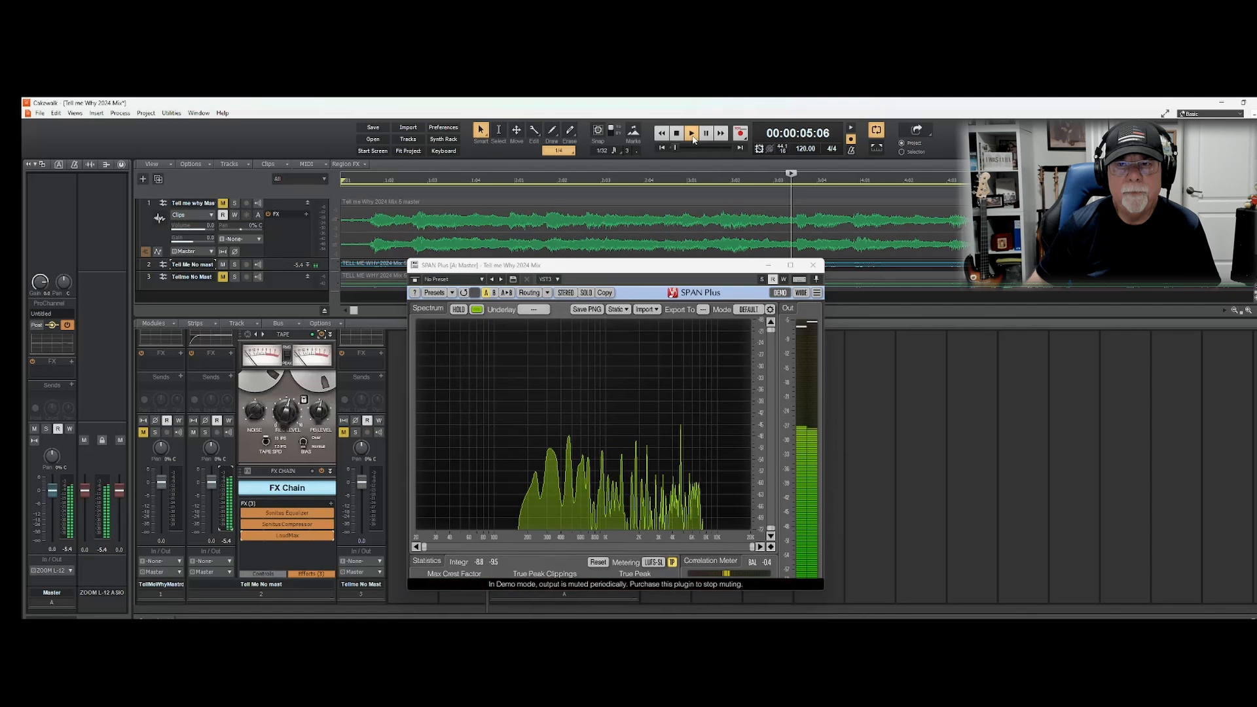
Close and bypass SPAN Plus on the Master bus, and compare tracks 1 and 2 during playback by swapping their mutes
left_click(814, 266)
left_click(547, 513)
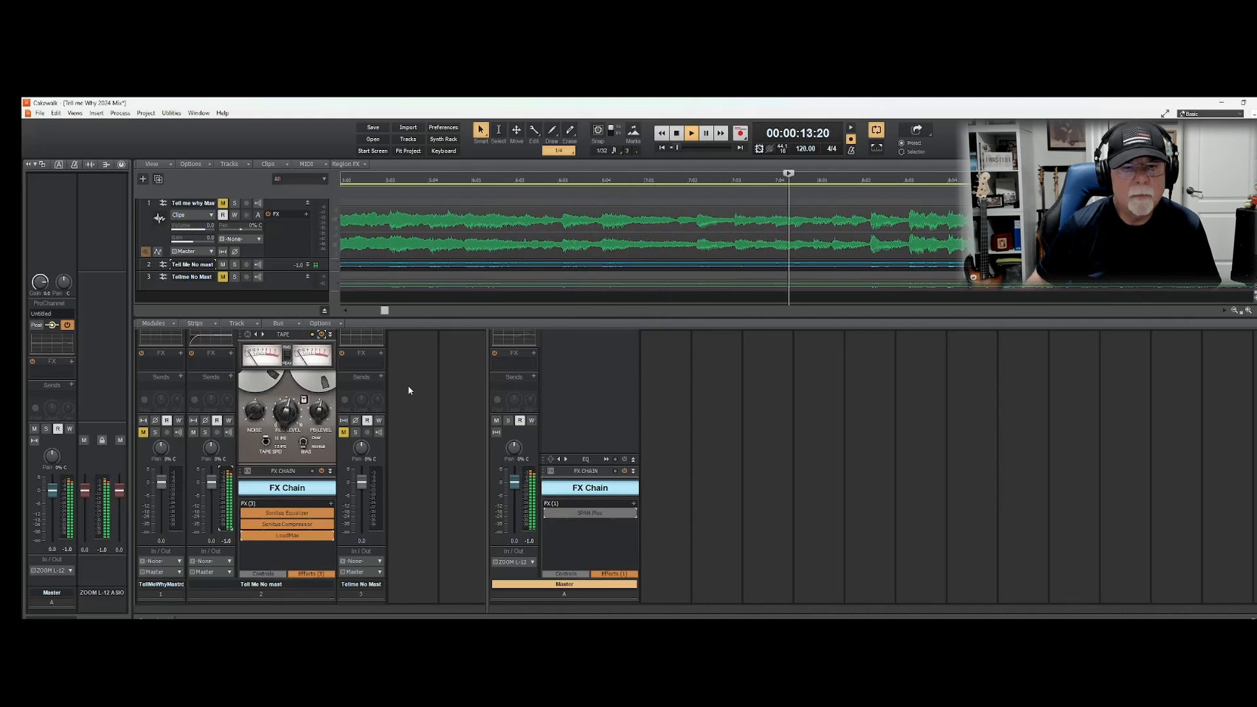
left_click(193, 432)
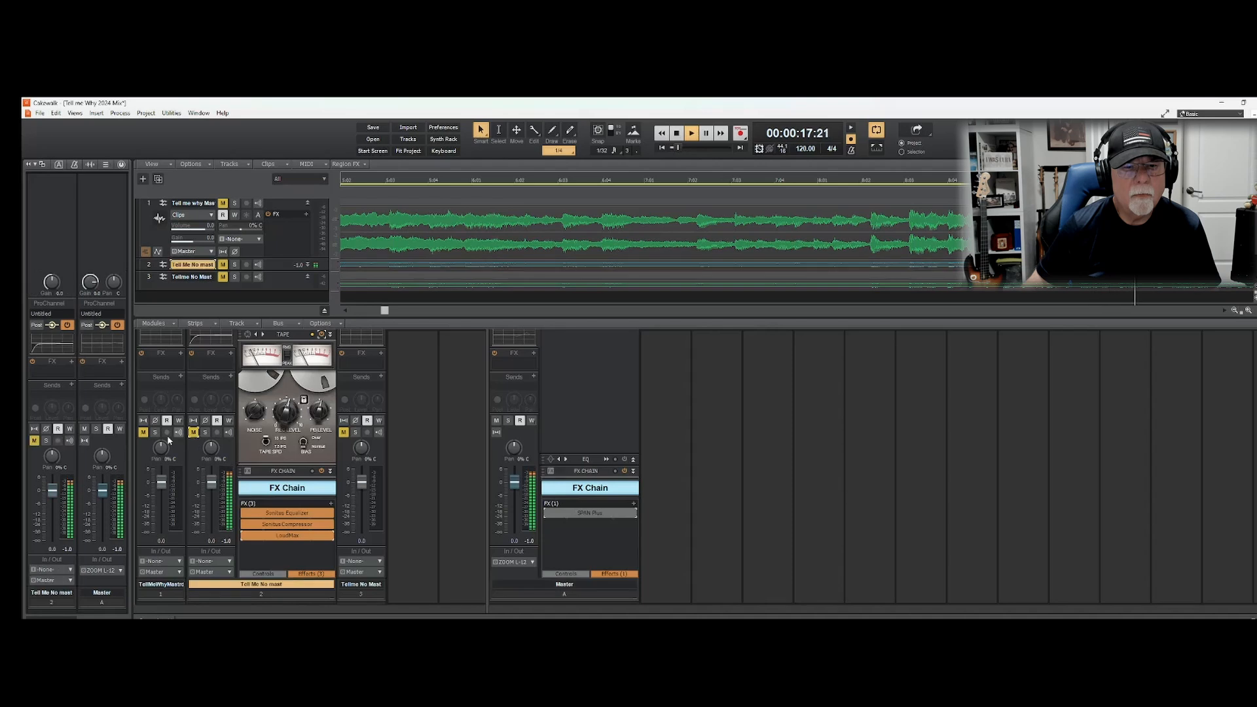
left_click(144, 433)
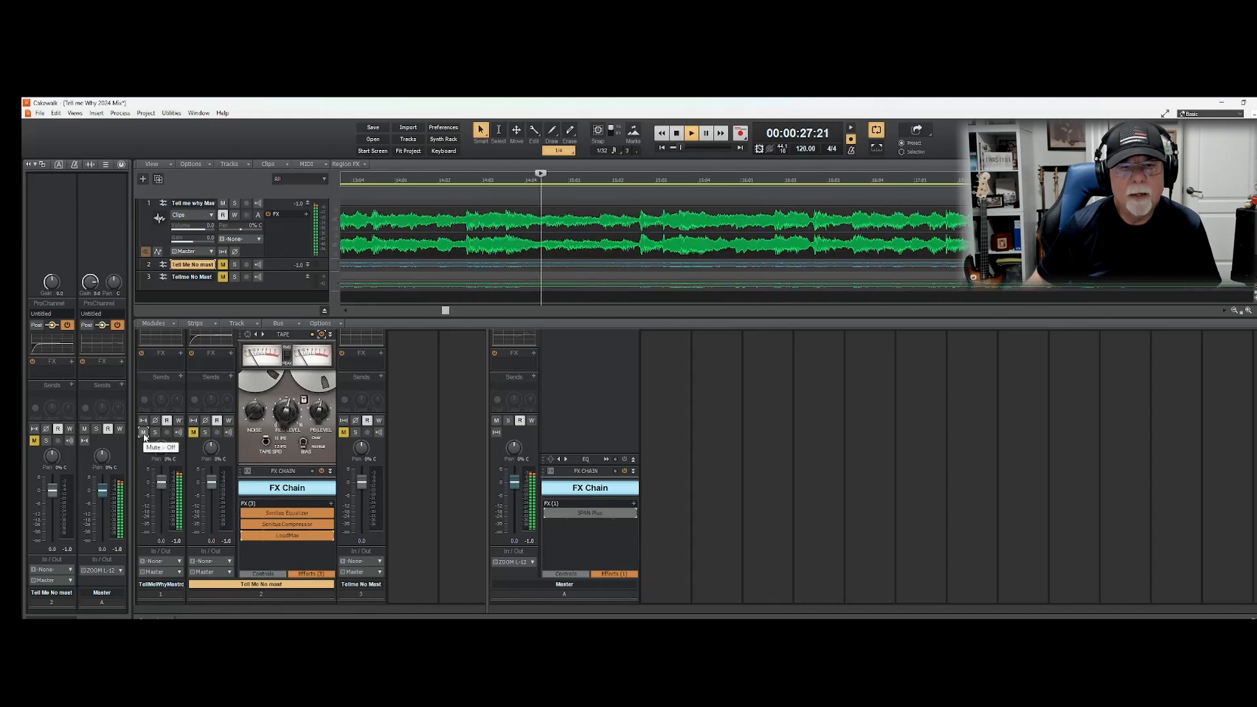
left_click(144, 434)
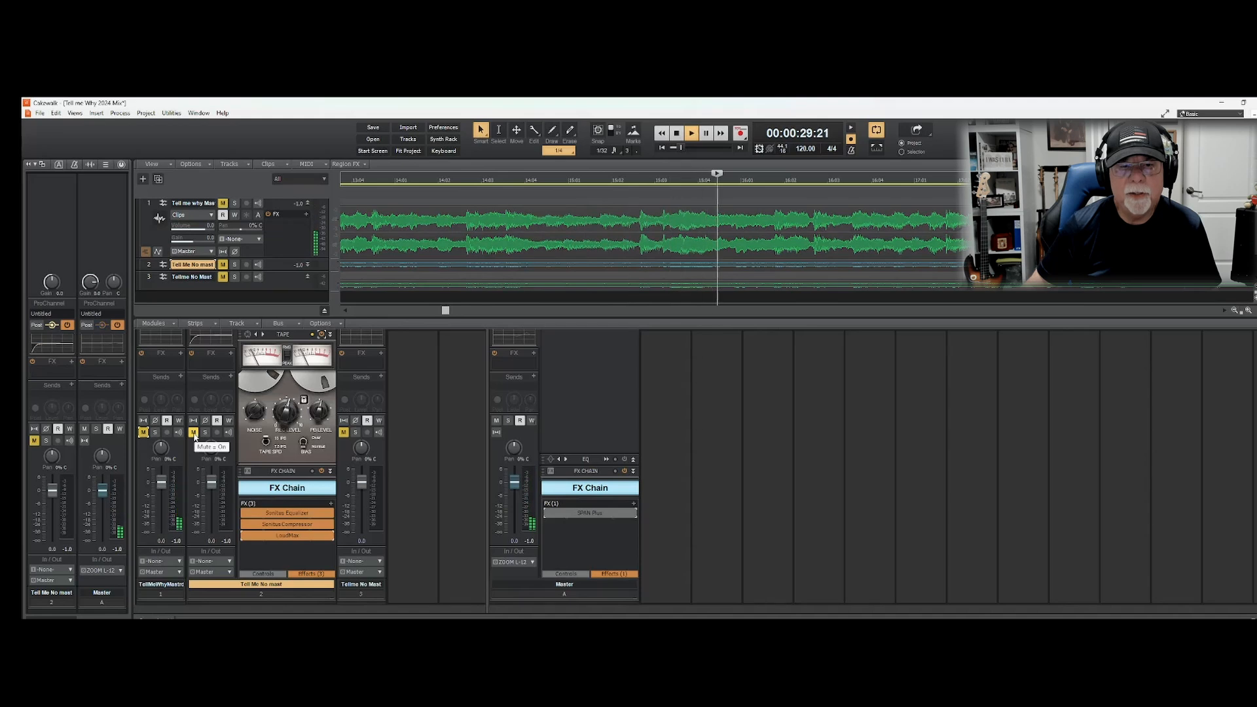
left_click(193, 432)
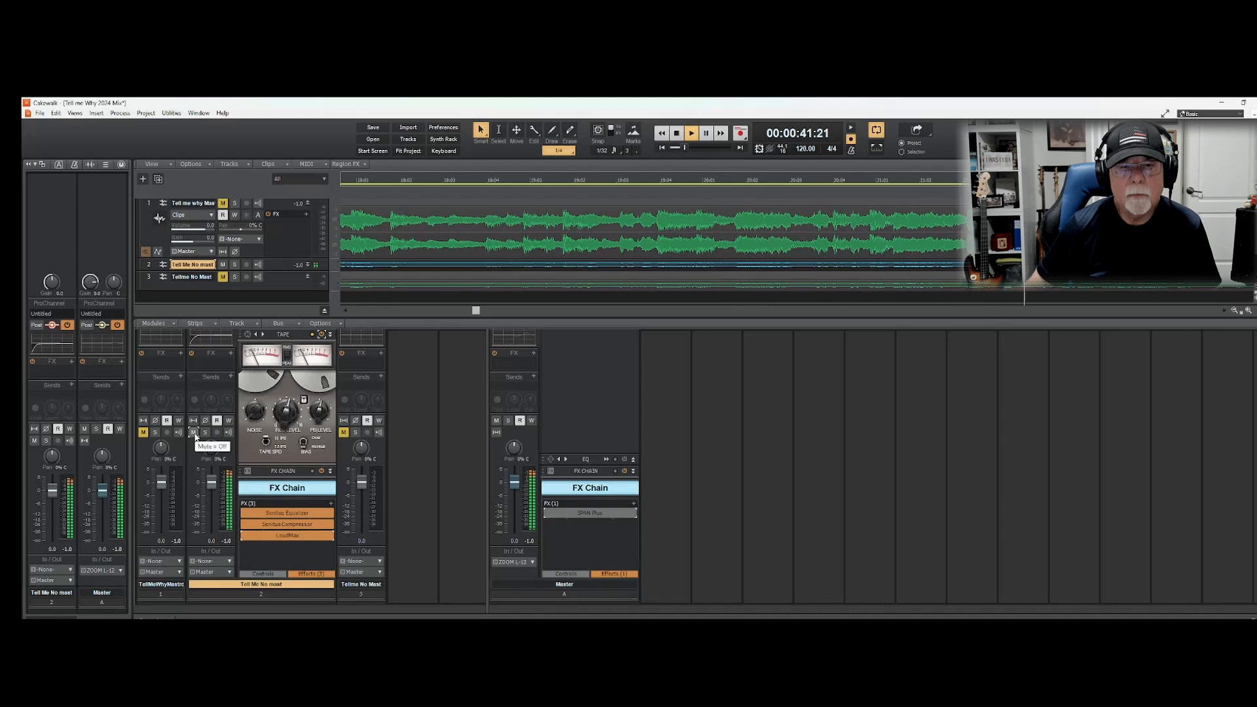
left_click(193, 433)
left_click(144, 433)
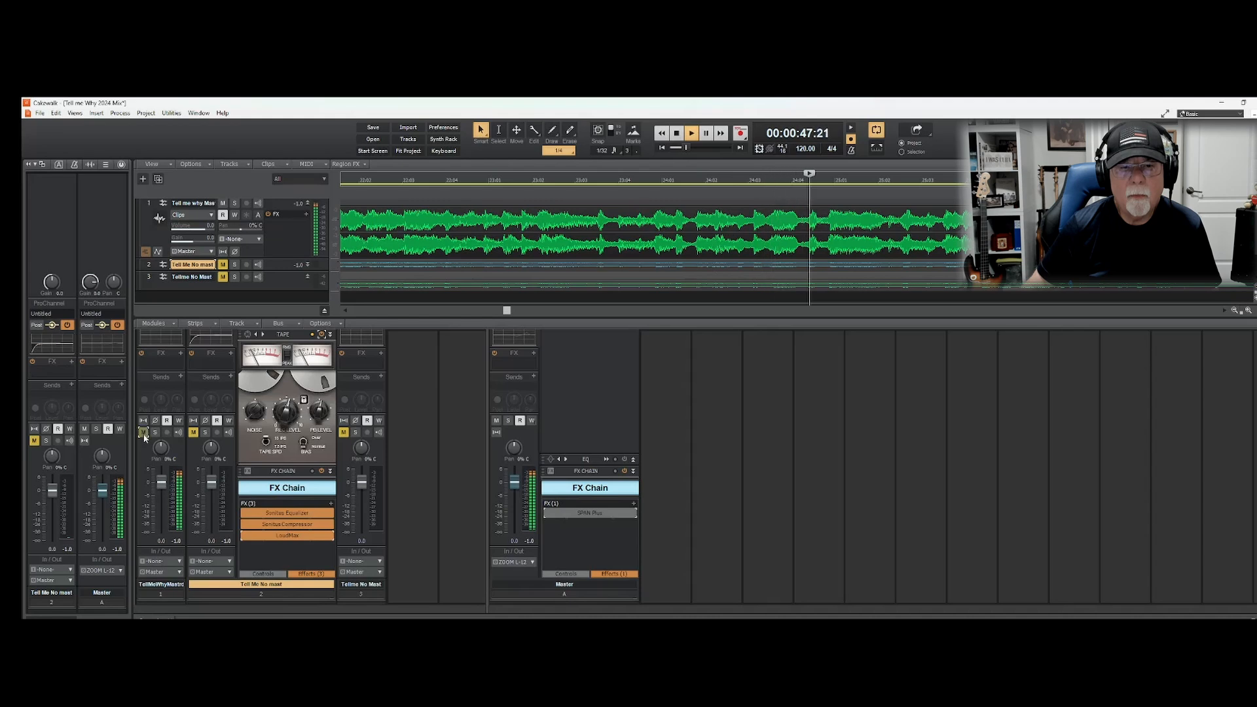
left_click(143, 433)
left_click(194, 433)
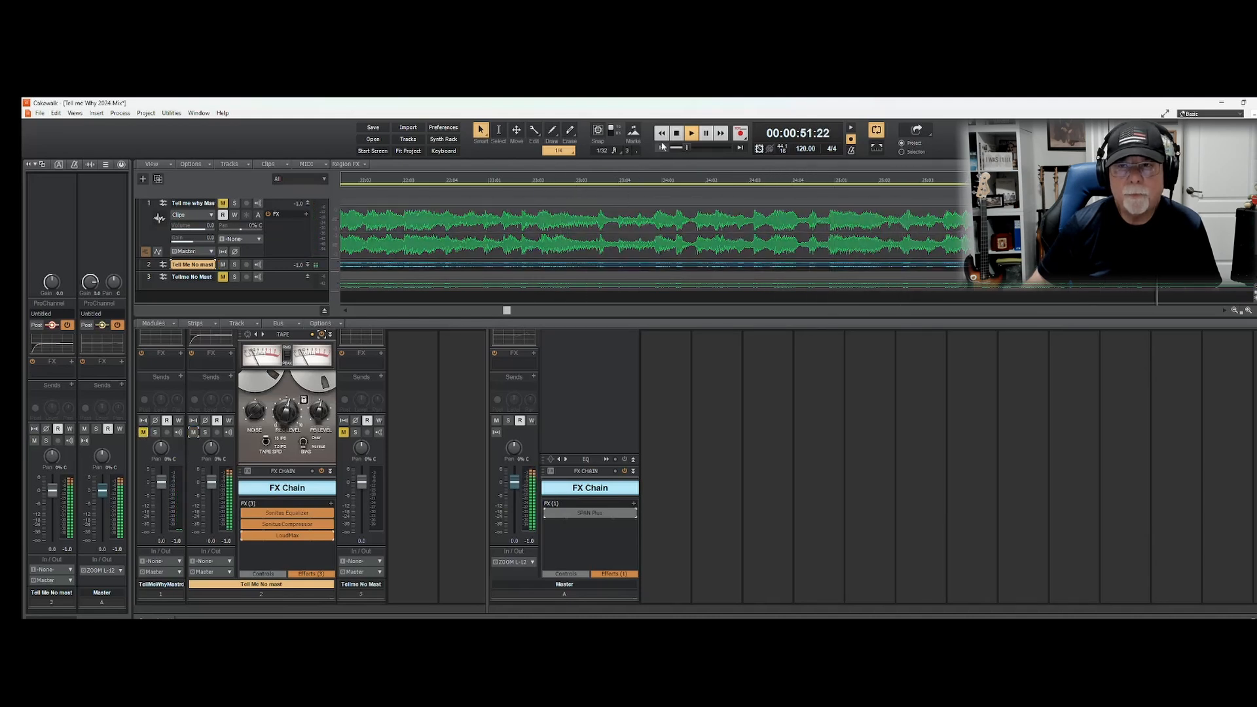
key("space")
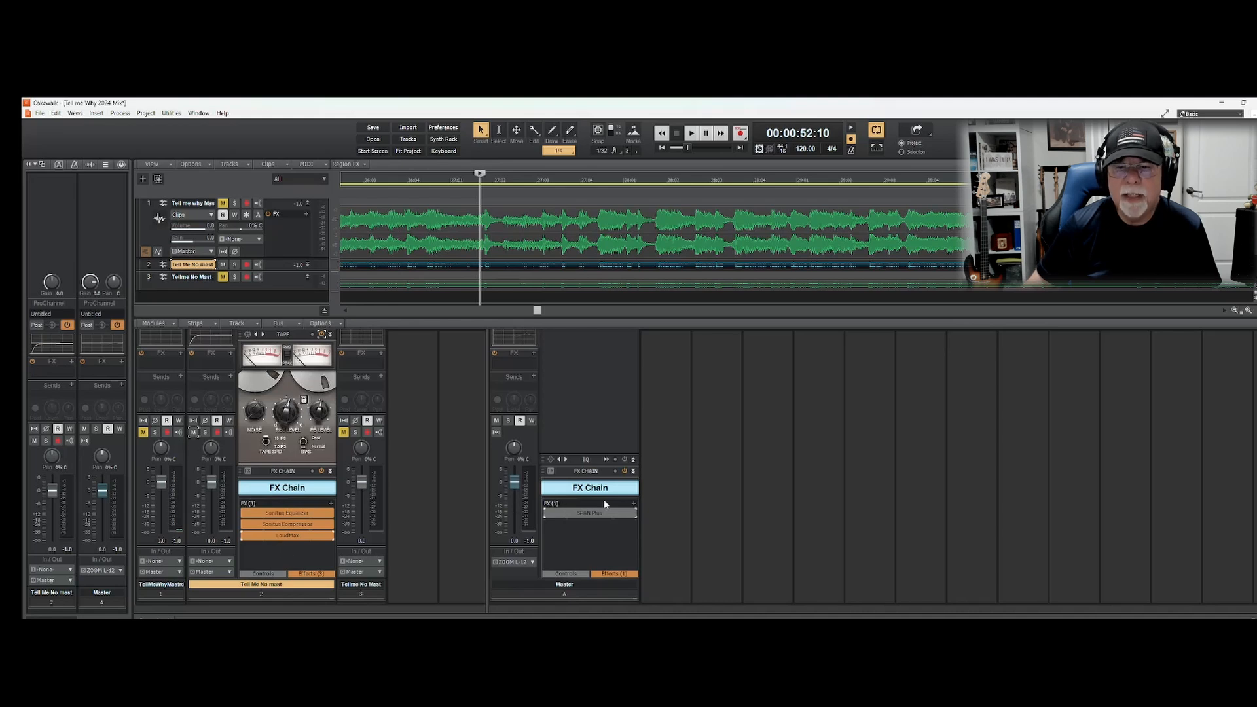
Re-enable SPAN Plus on the Master bus to measure loudness during playback with its statistics reset, and bypass it after the measurement
left_click(558, 514)
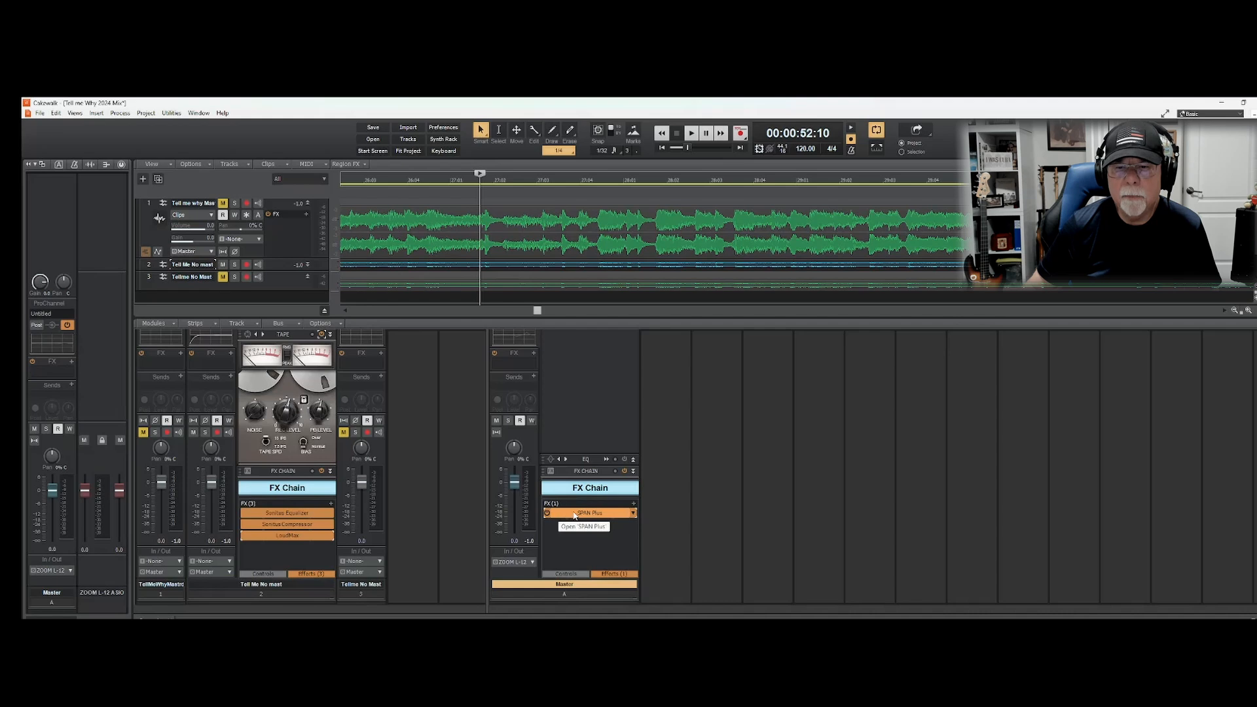
double_click(574, 514)
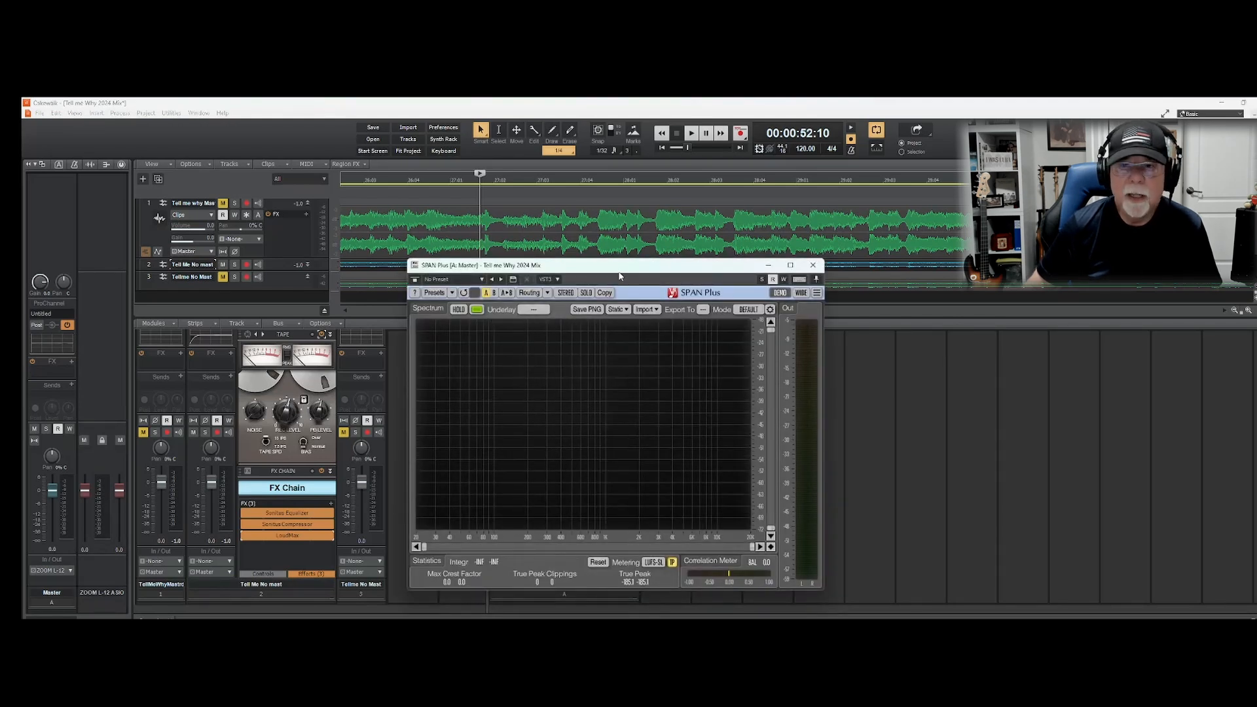
left_click(690, 135)
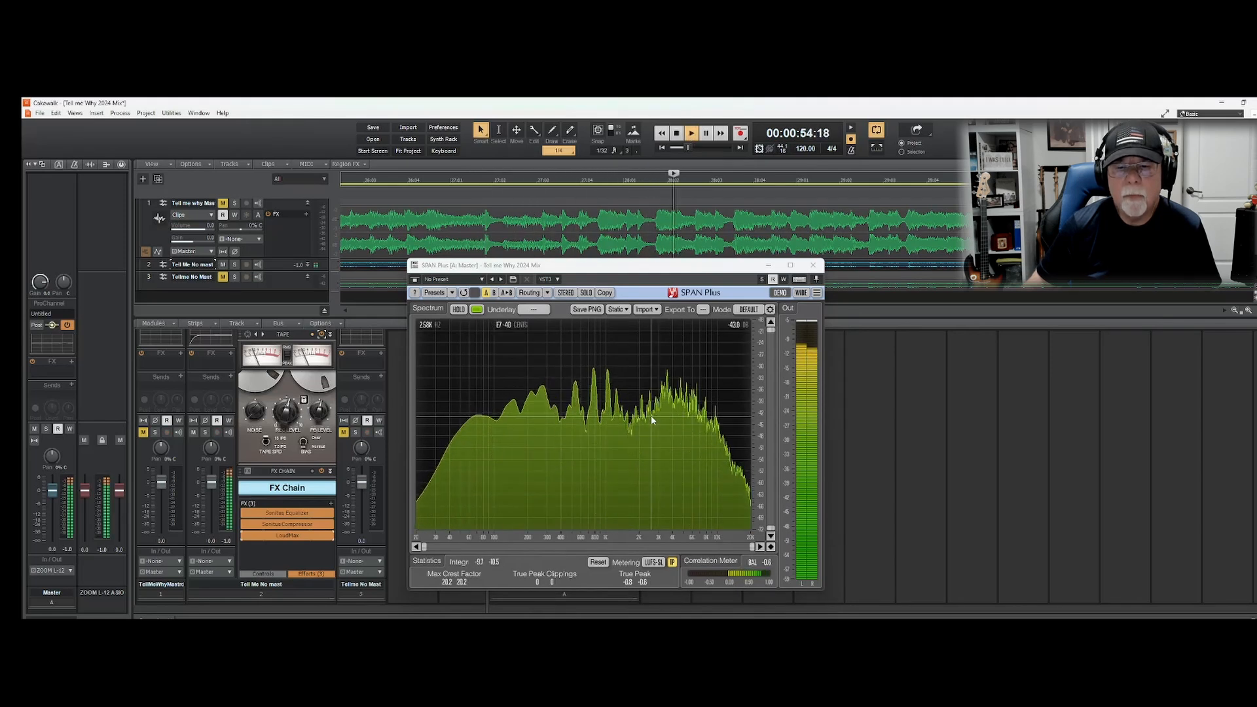
left_click(597, 561)
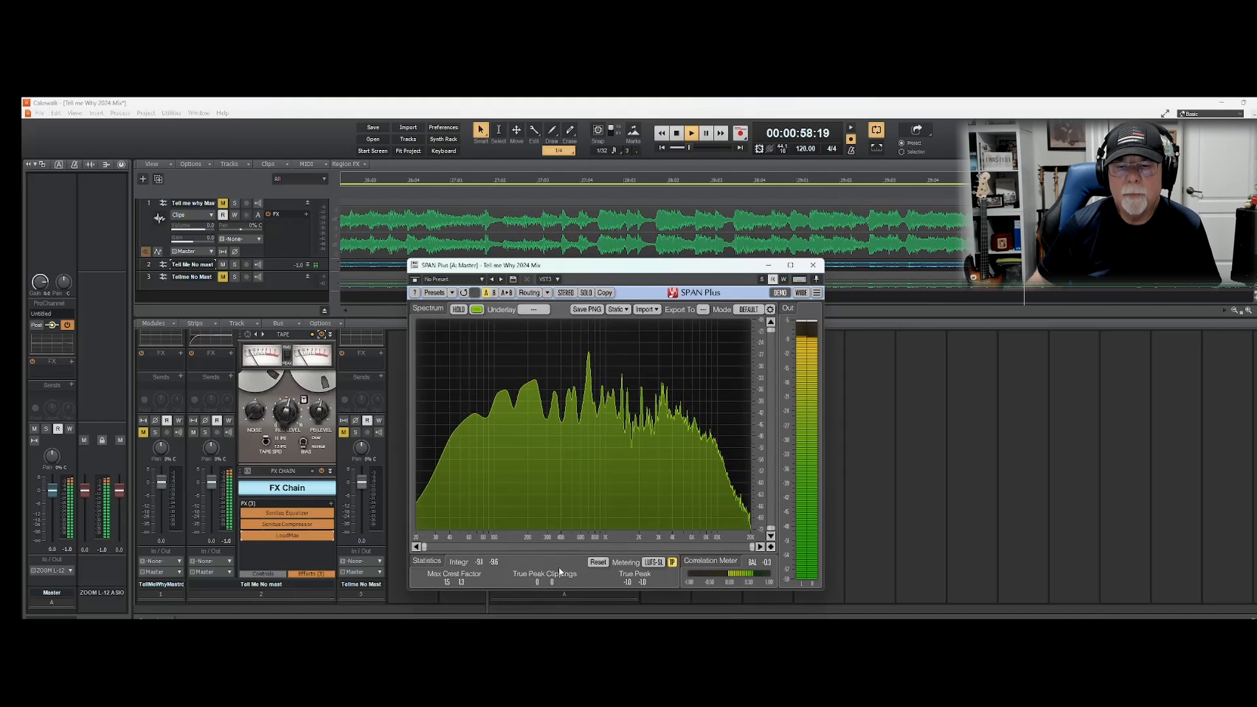
key("w")
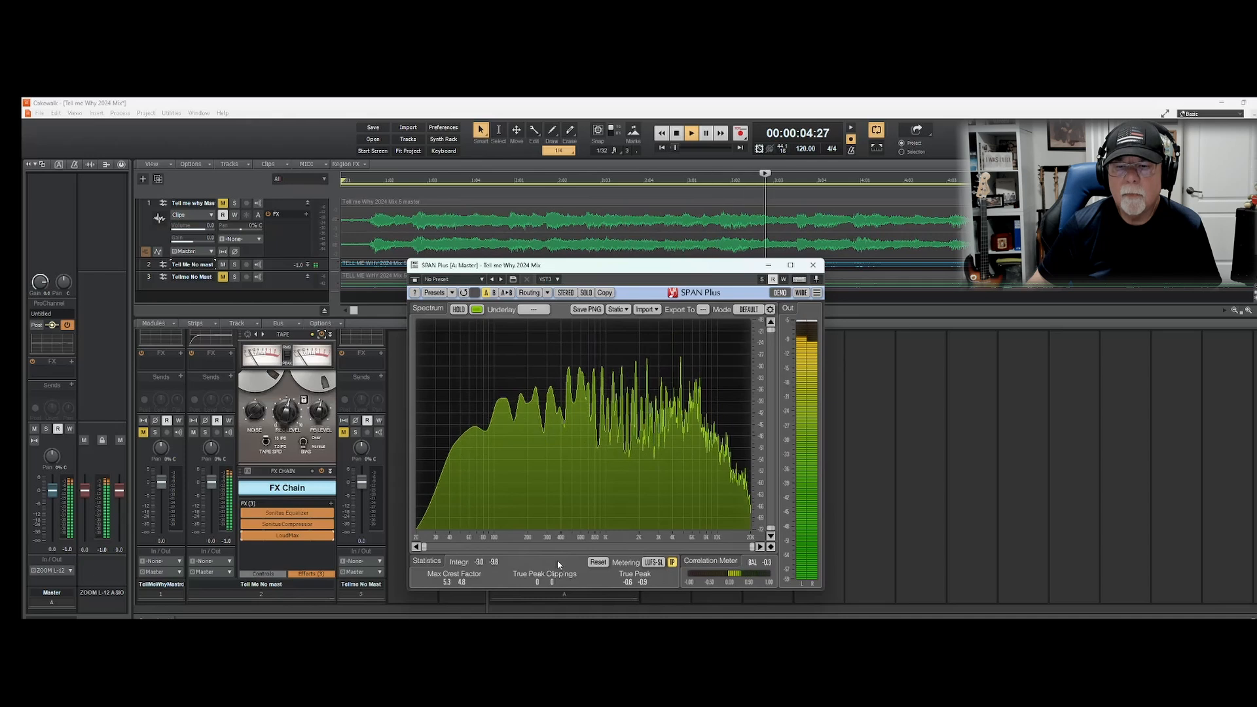
left_click(750, 109)
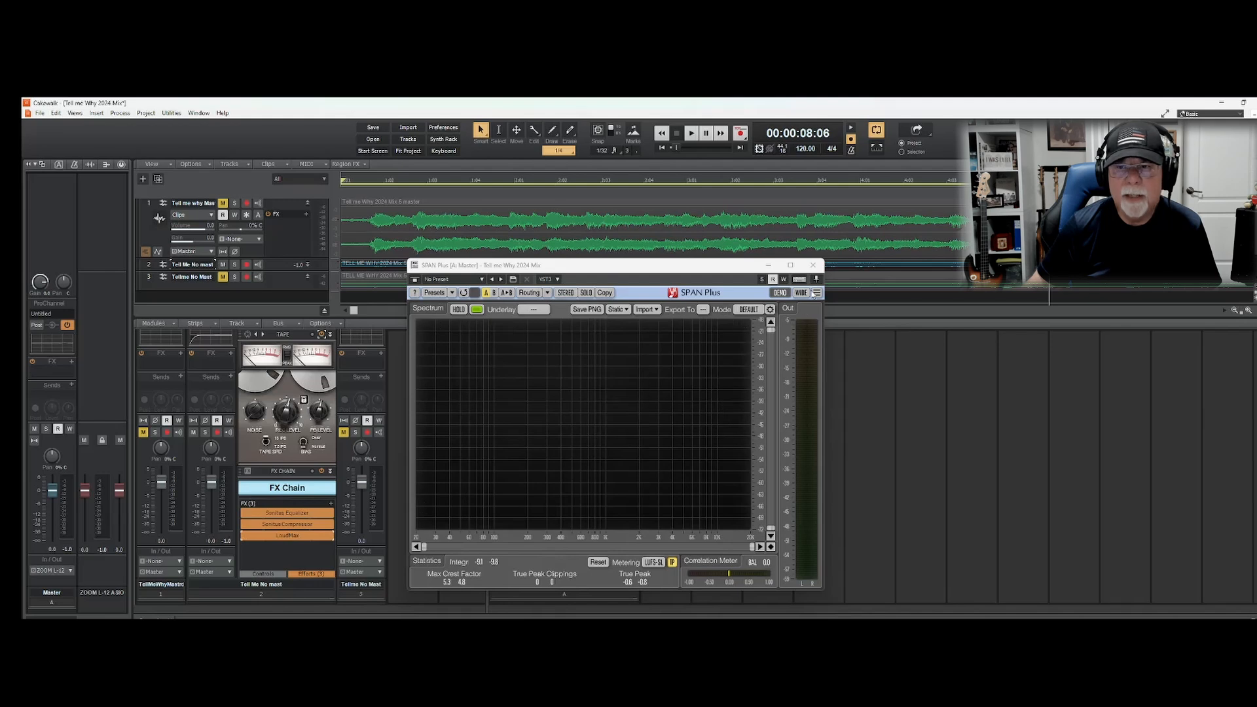
left_click(813, 266)
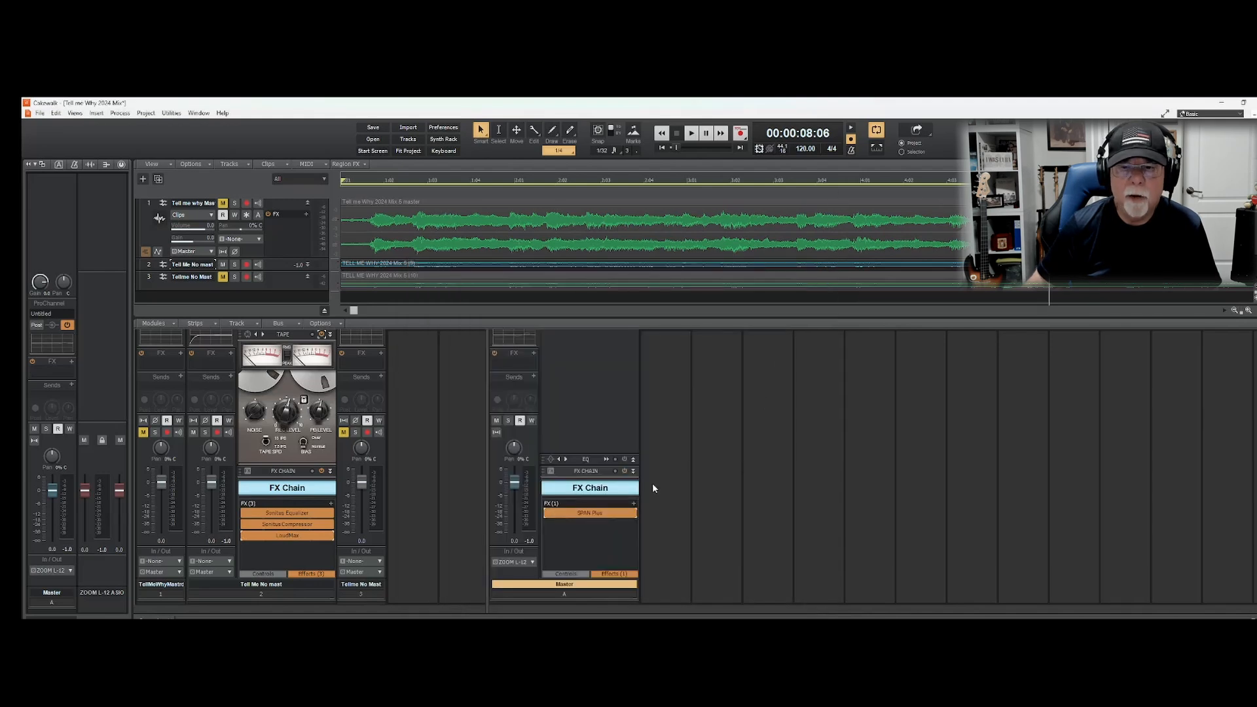
left_click(547, 513)
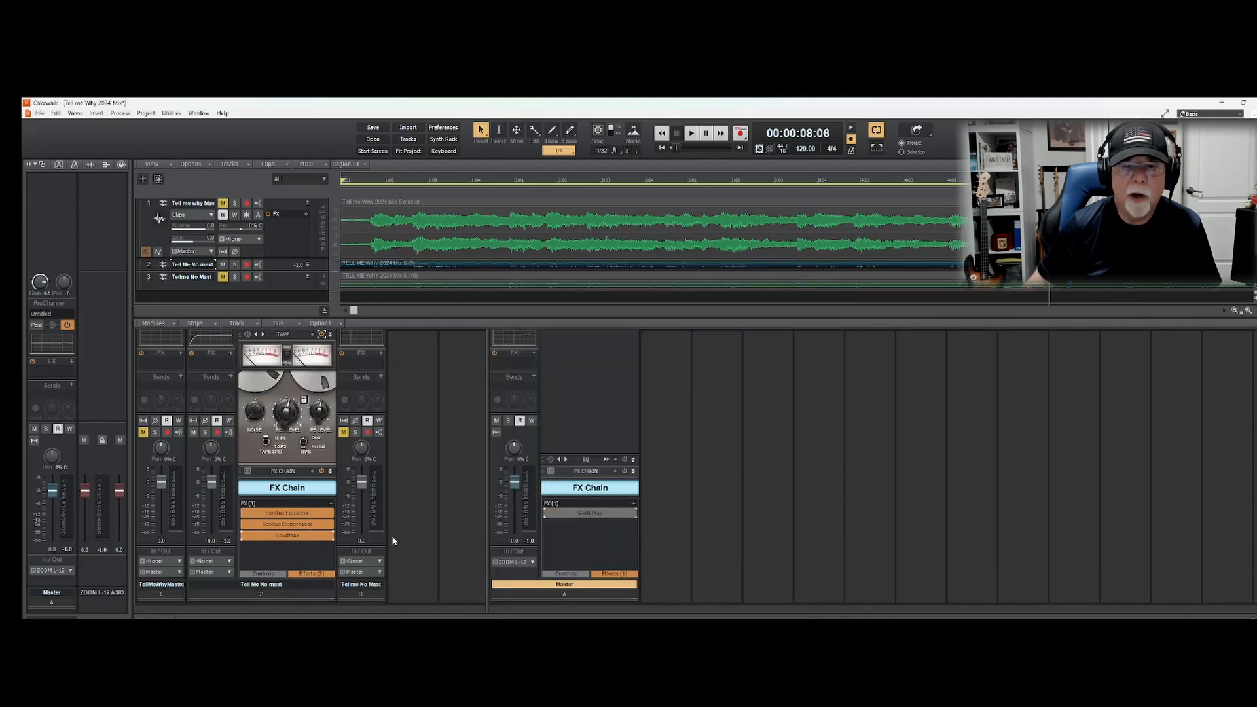
Raise LoudMax's threshold slightly in track 2's FX Chain and close the plug-in
double_click(303, 536)
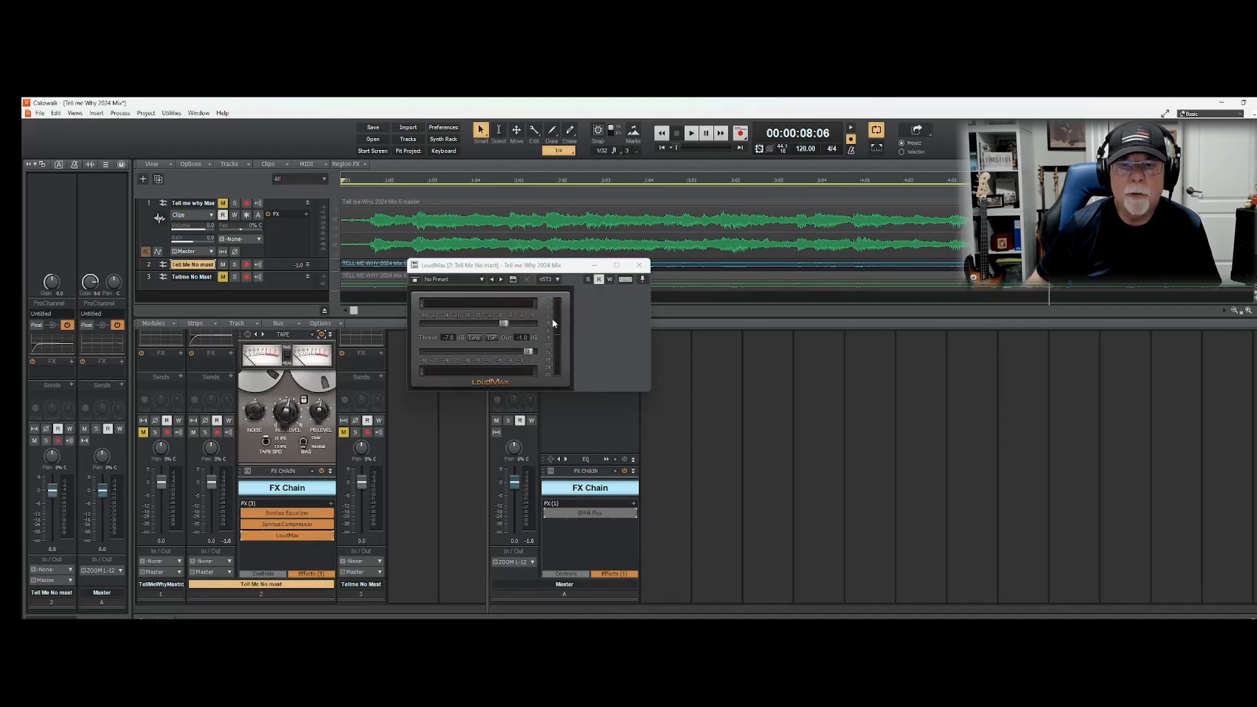
left_click(503, 323)
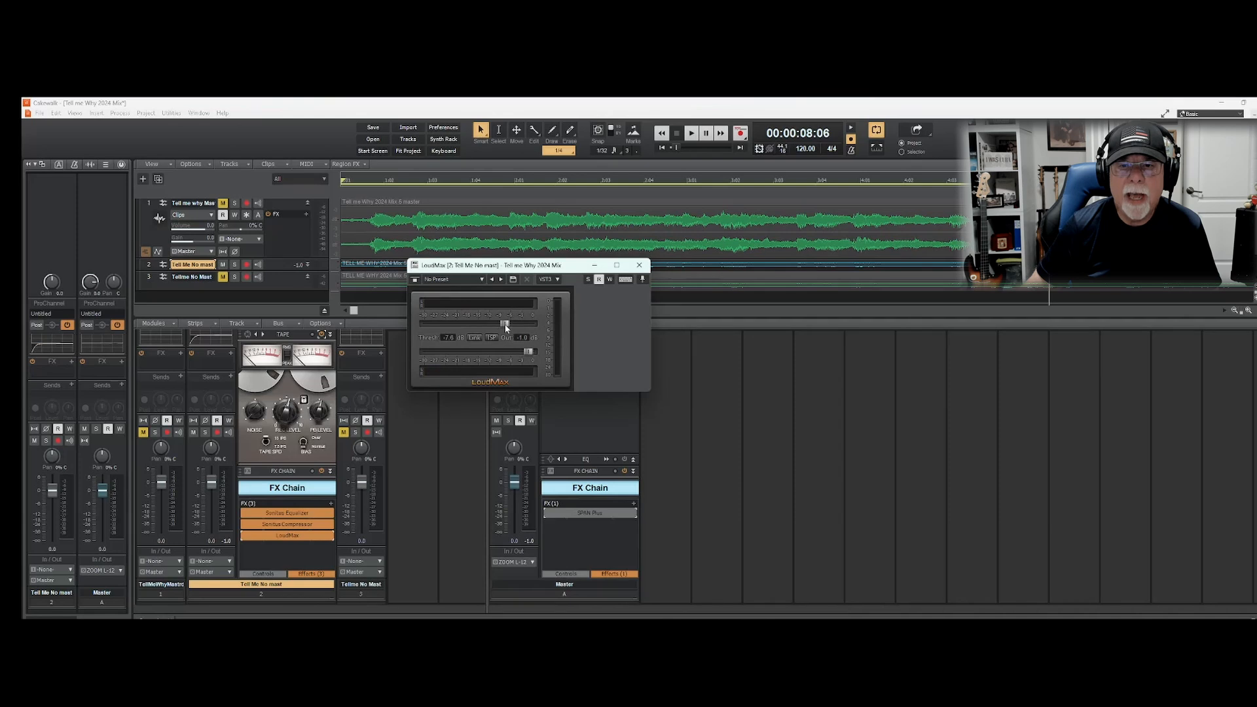
left_click(639, 266)
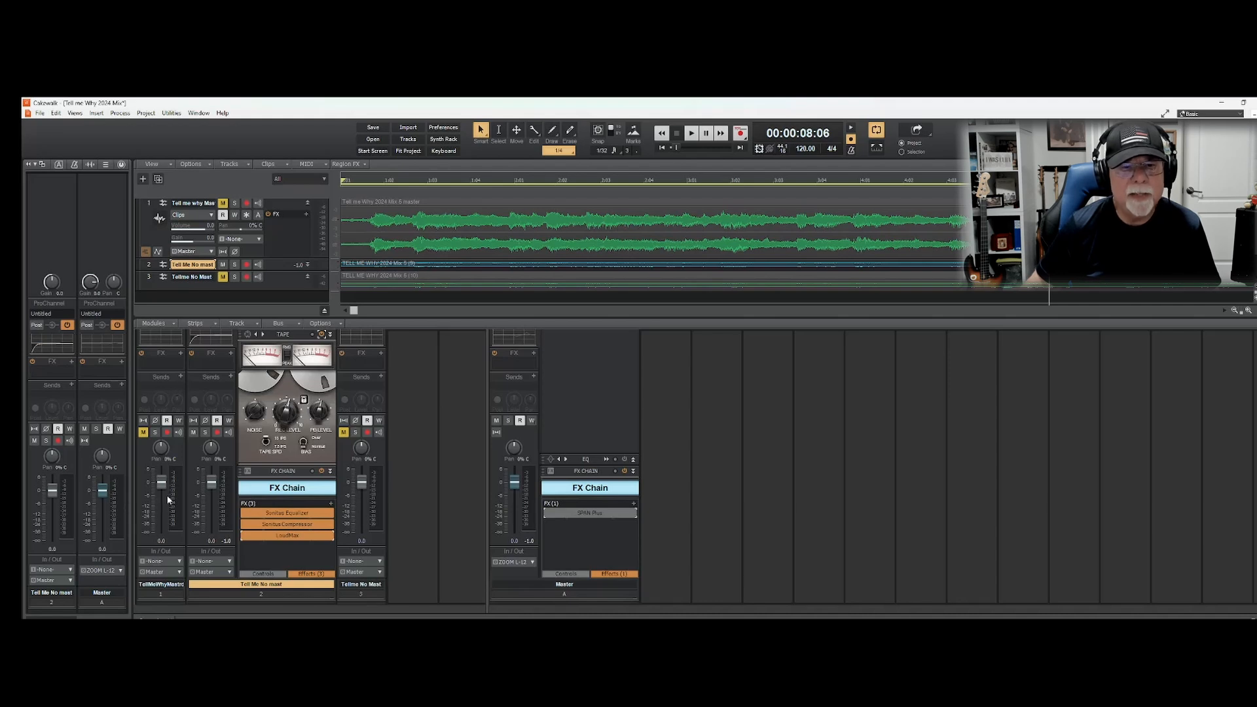
Audition track 1 against track 2 by alternating their mutes during playback, leaving track 2 unmuted and stopping playback
left_click(194, 432)
left_click(143, 433)
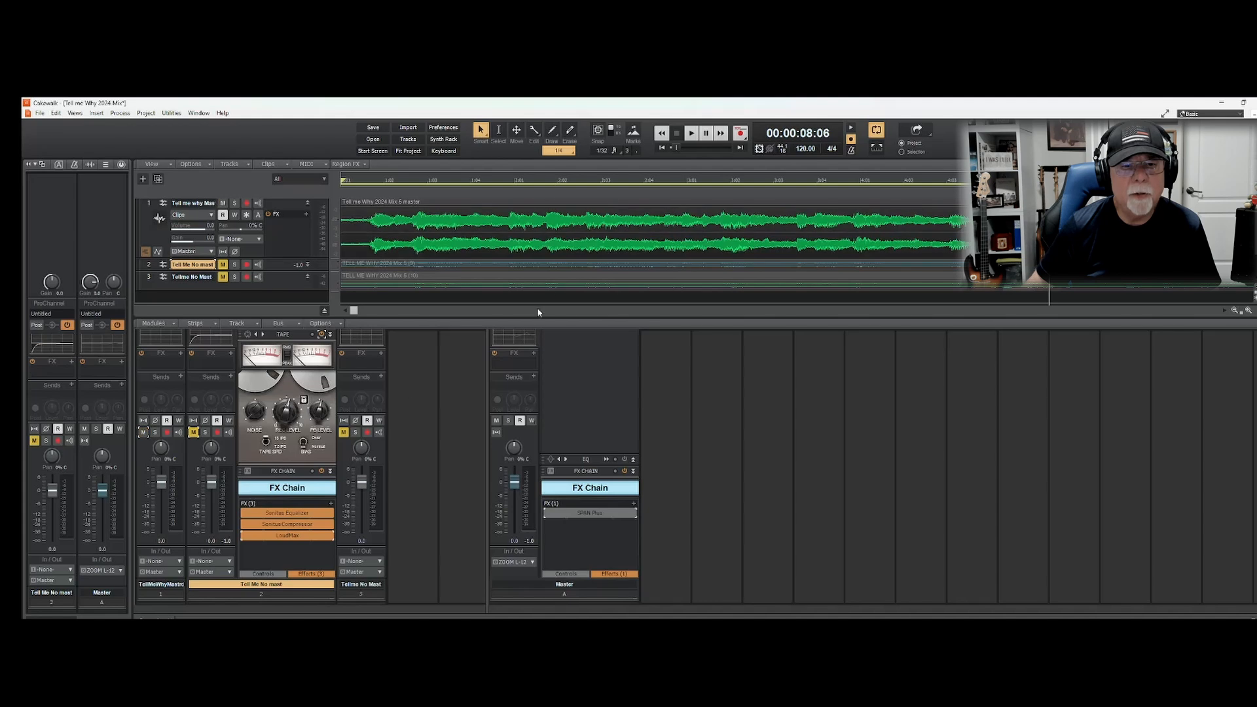
left_click(692, 134)
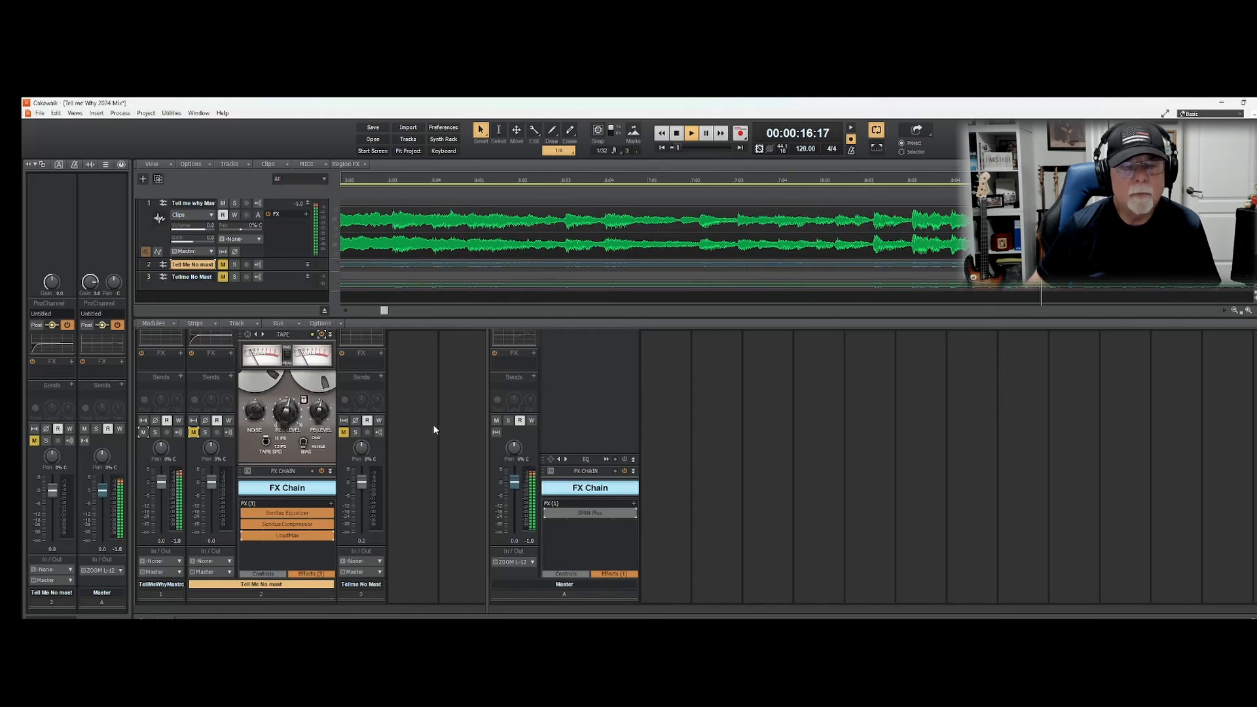
left_click(143, 432)
left_click(193, 432)
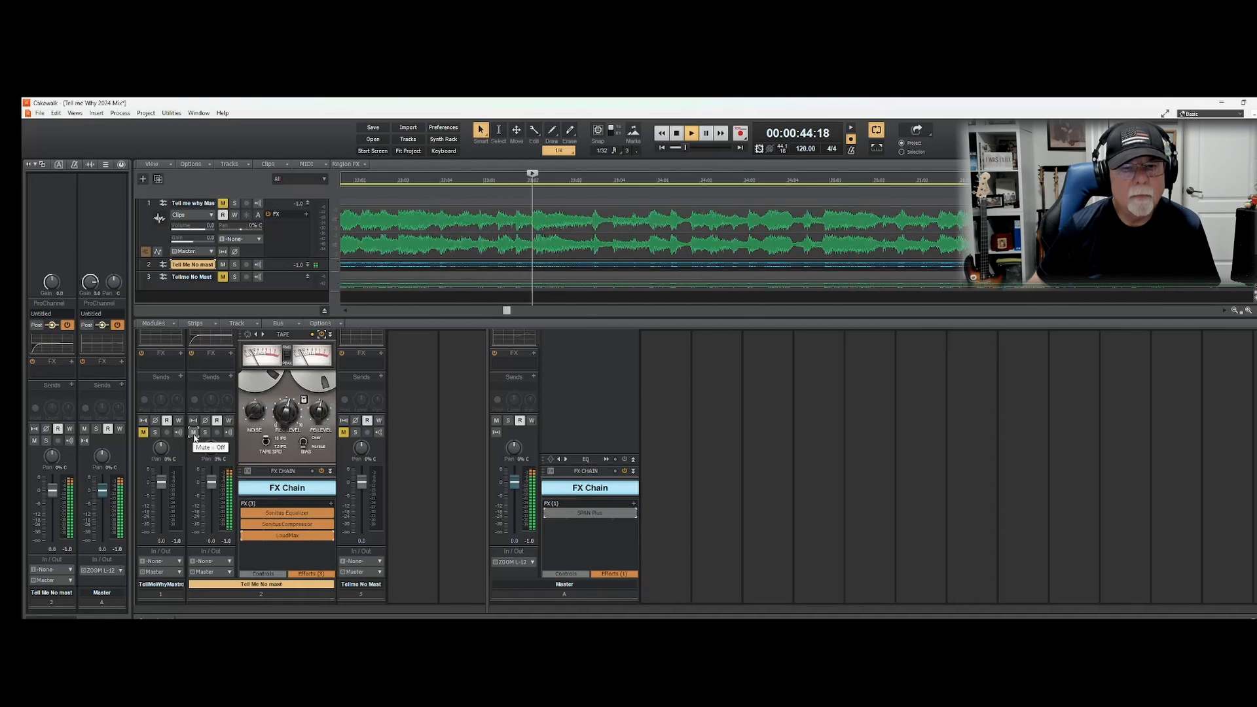
left_click(194, 433)
left_click(142, 432)
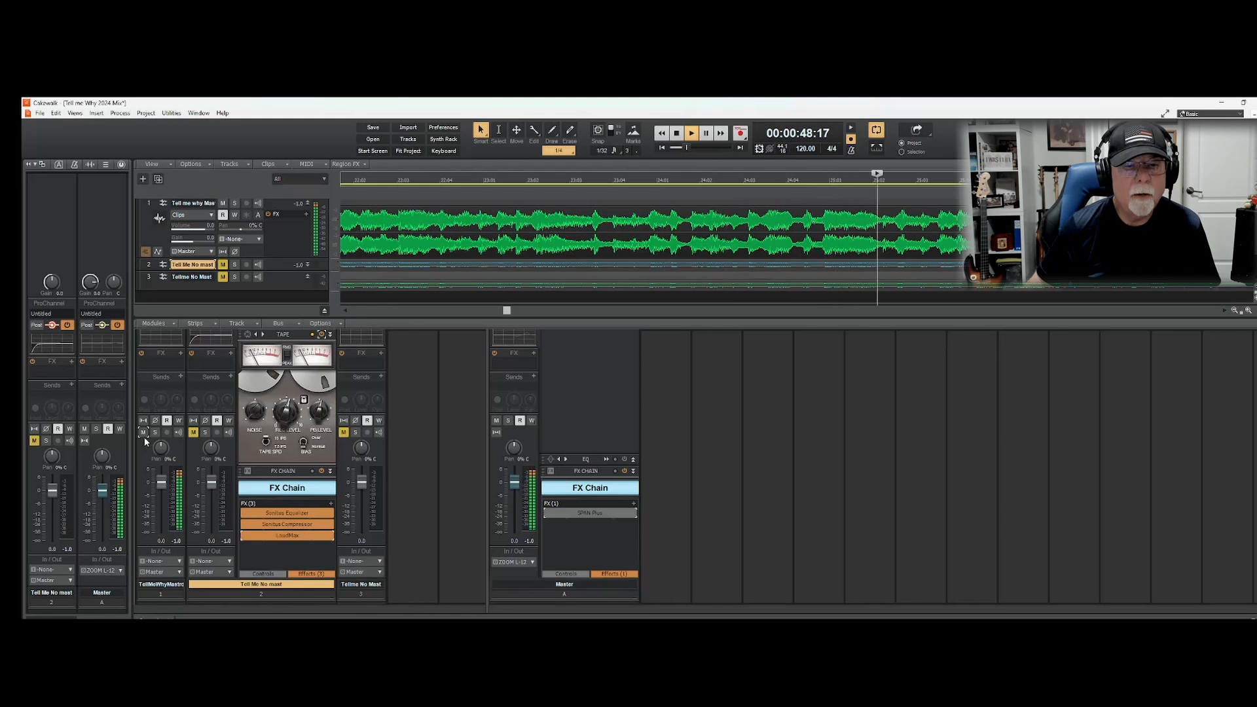
left_click(143, 432)
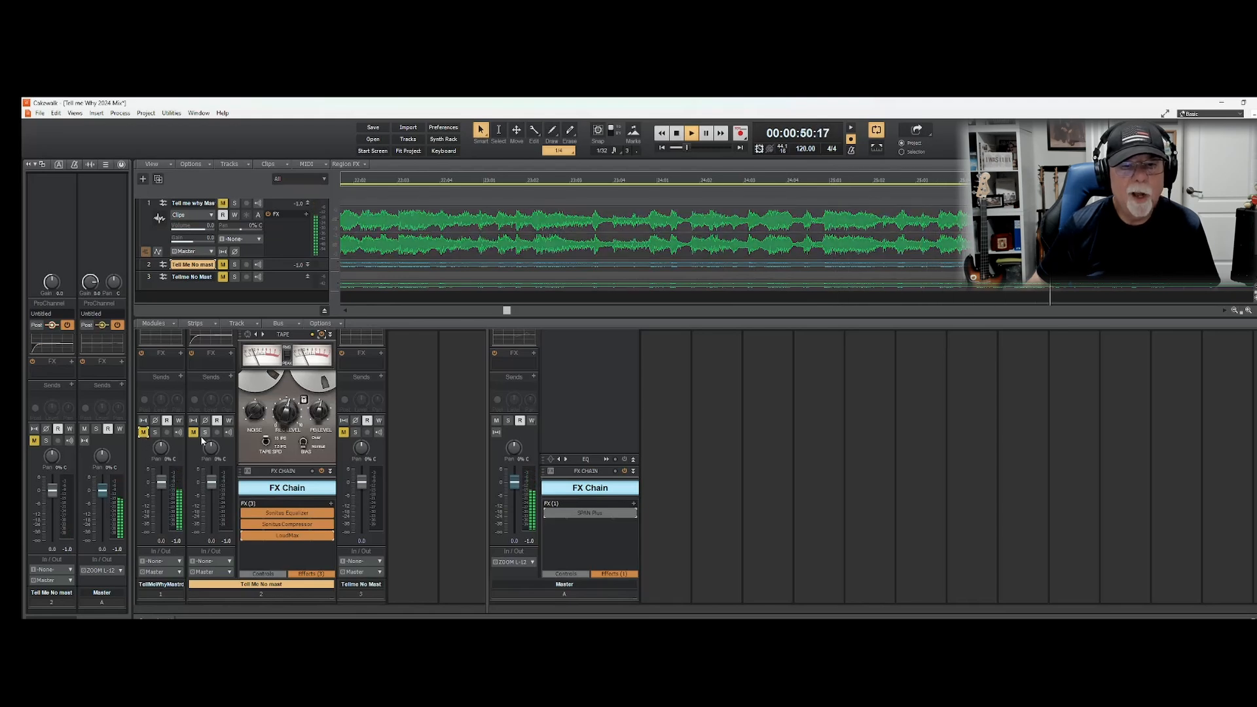
left_click(194, 432)
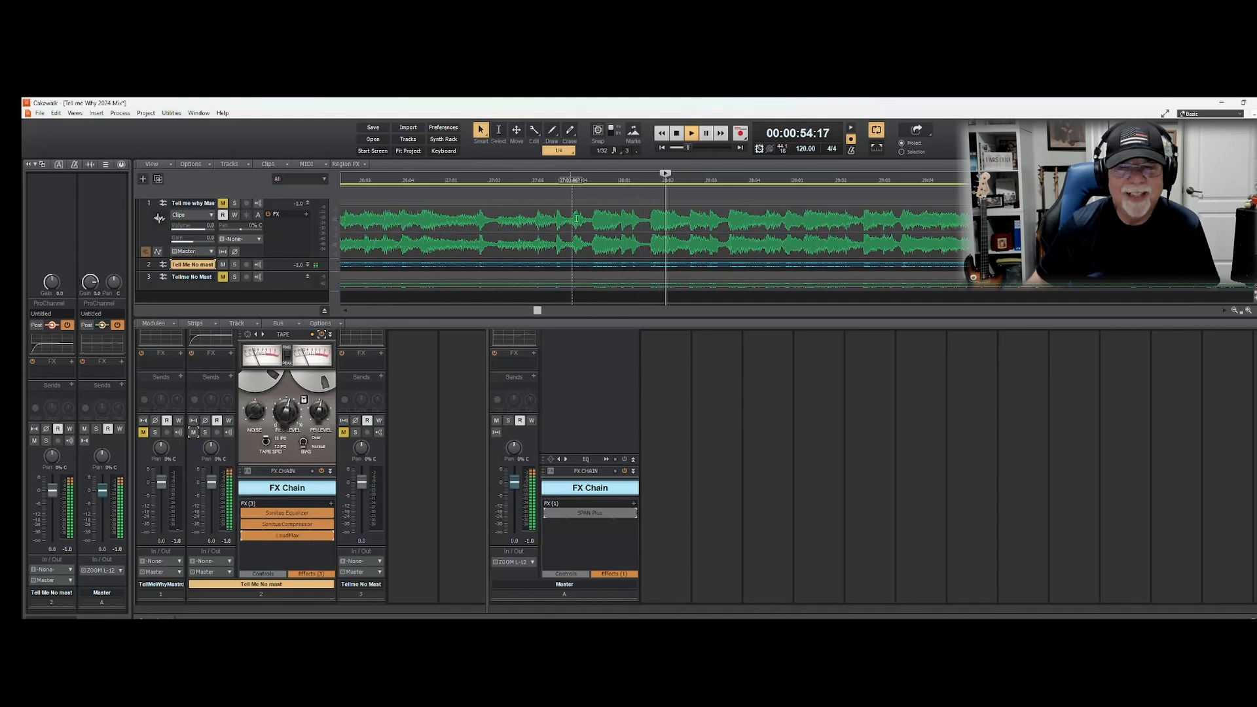
left_click(676, 134)
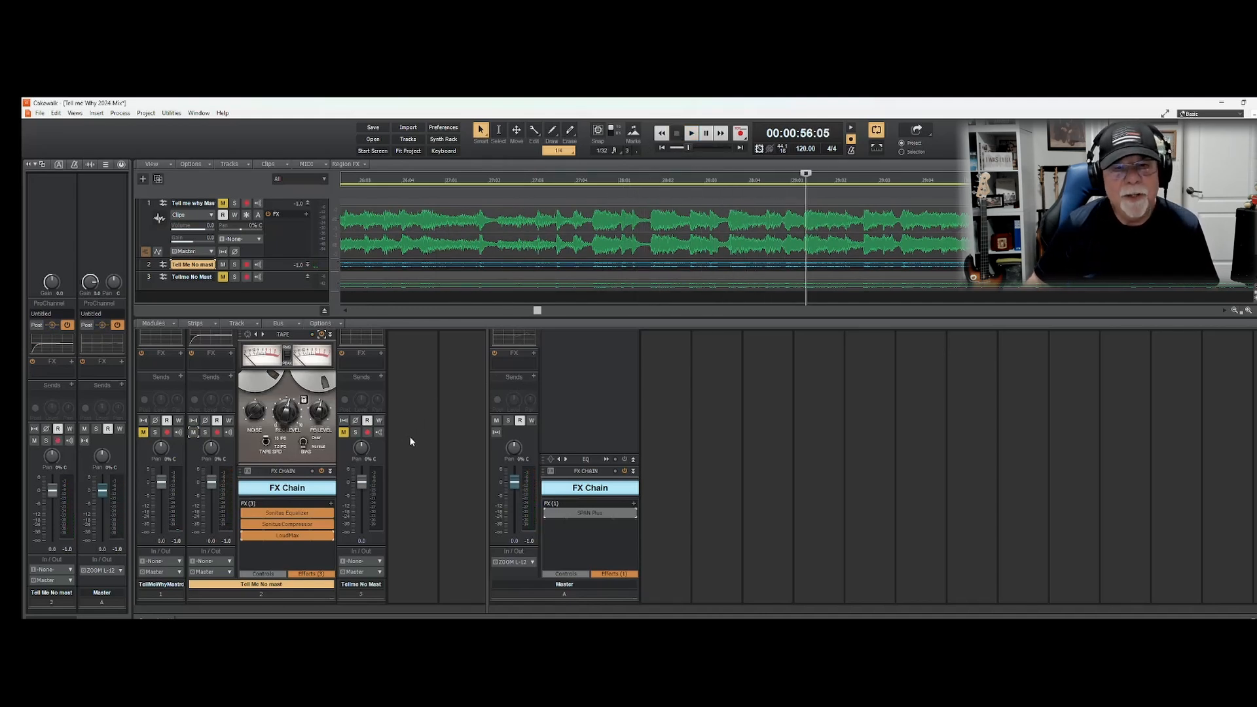
Review track 2's ProChannel modules, covering the FX Chain, tape, saturation and EQ
scroll(409, 445, "up", 5)
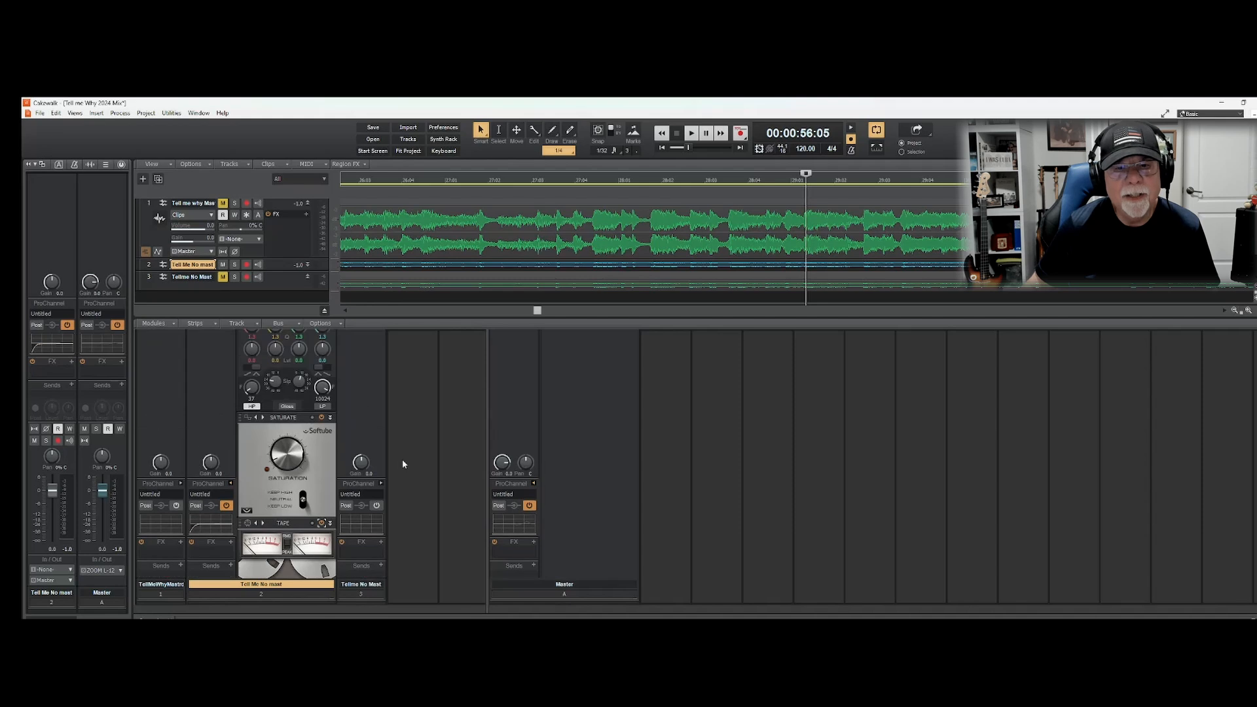
scroll(406, 462, "down", 3)
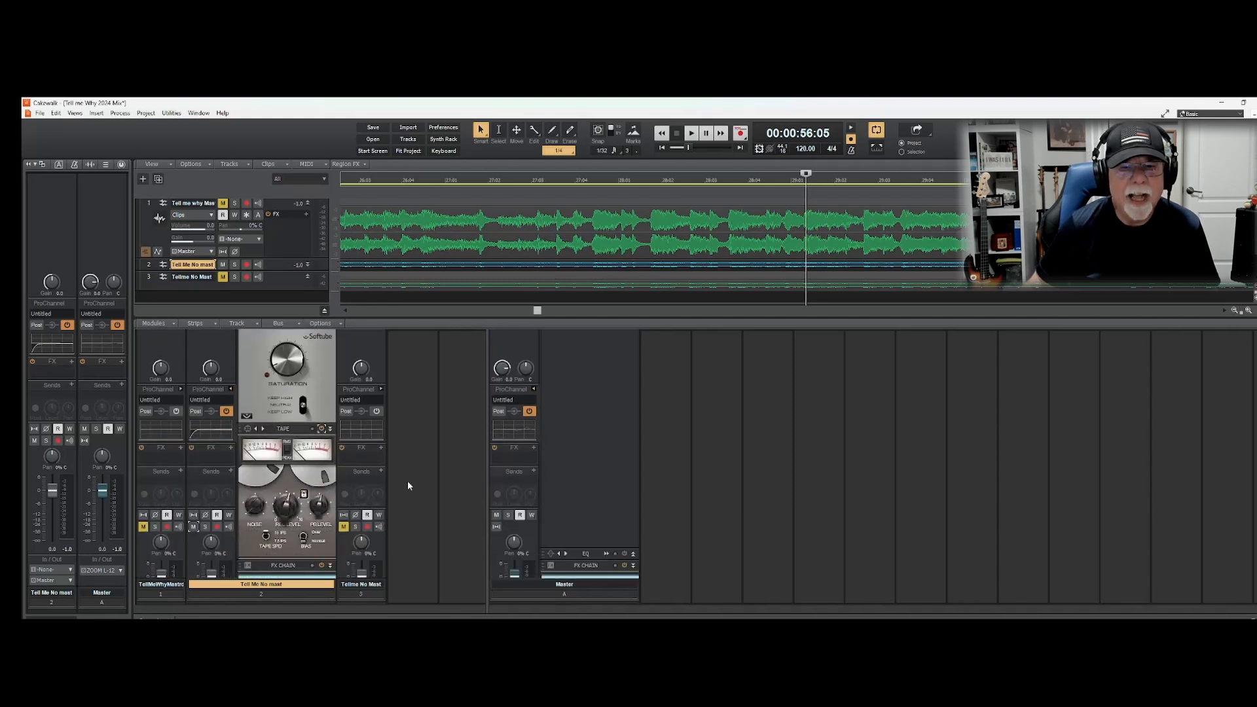
scroll(405, 488, "down", 3)
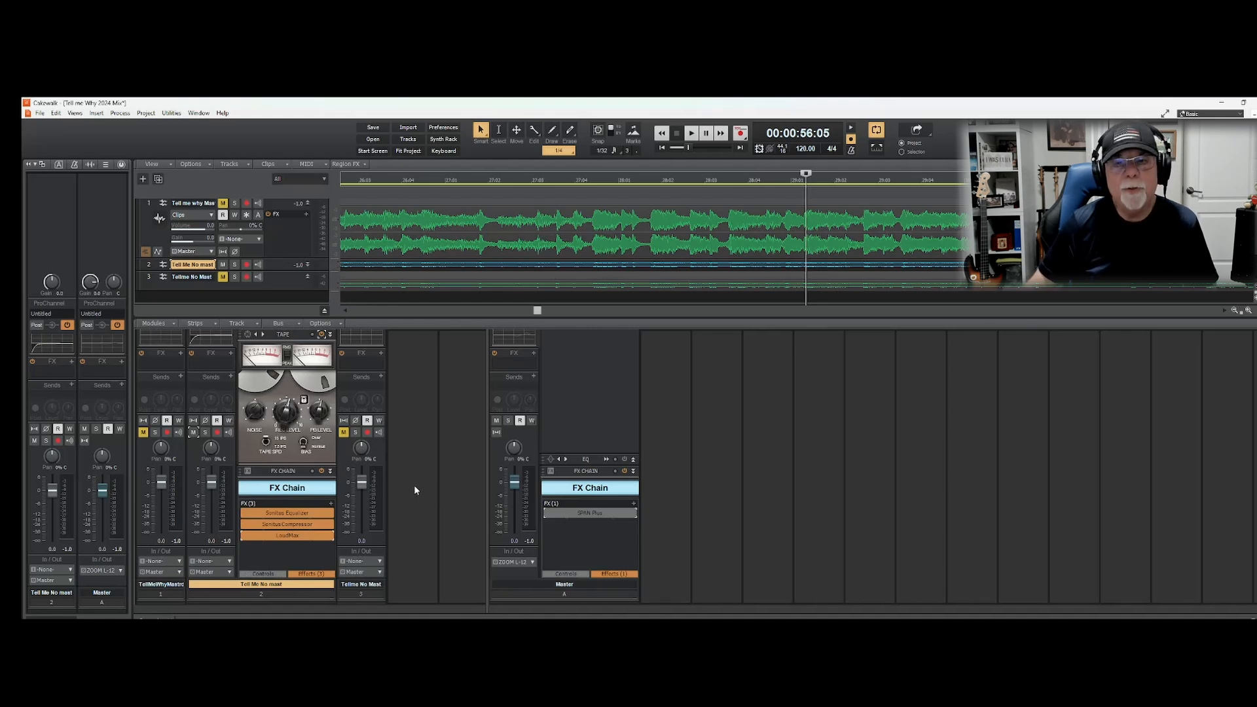
scroll(281, 435, "up", 4)
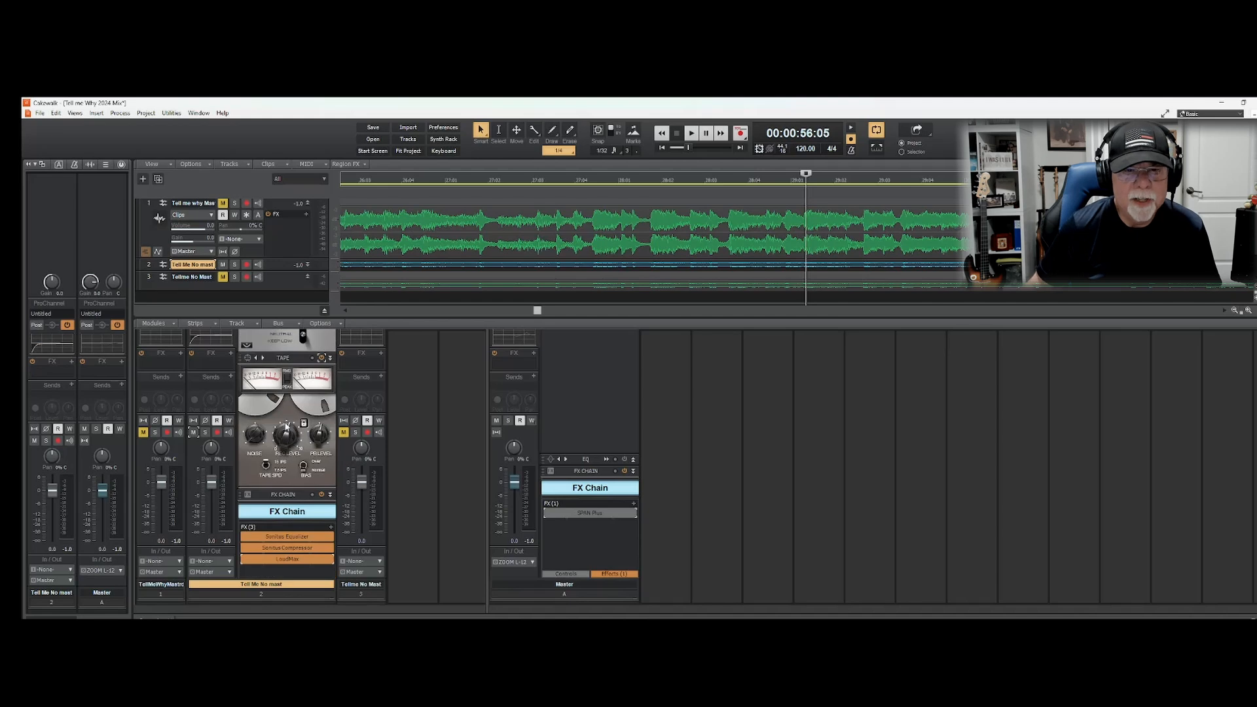
scroll(289, 430, "up", 4)
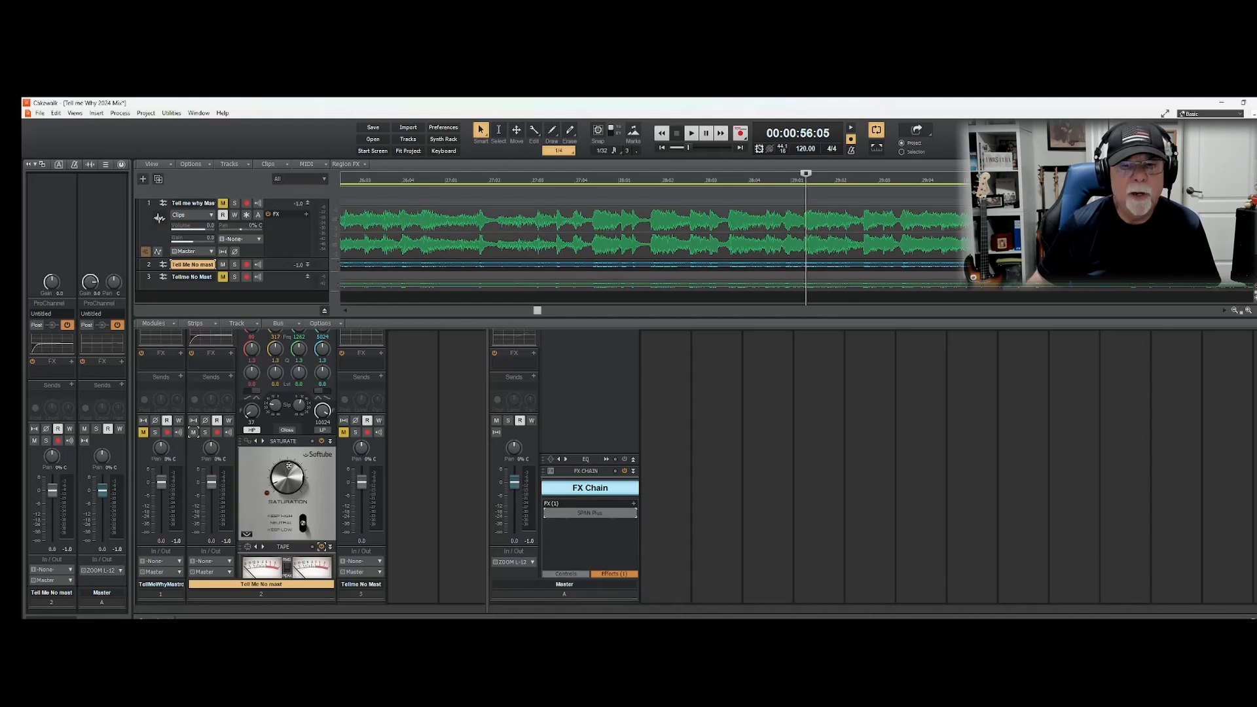
Bypass the EQ, saturation and tape modules in track 2's ProChannel
scroll(284, 461, "down", 1)
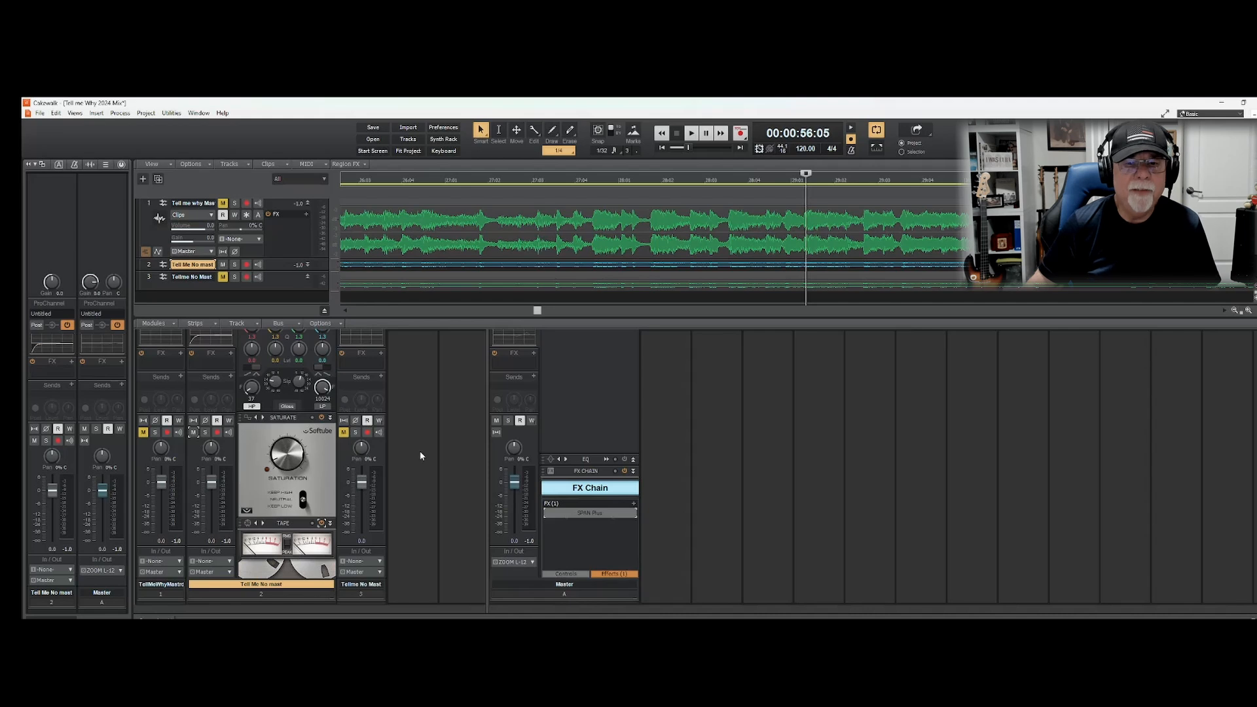
scroll(323, 467, "down", 1)
scroll(323, 467, "down", 2)
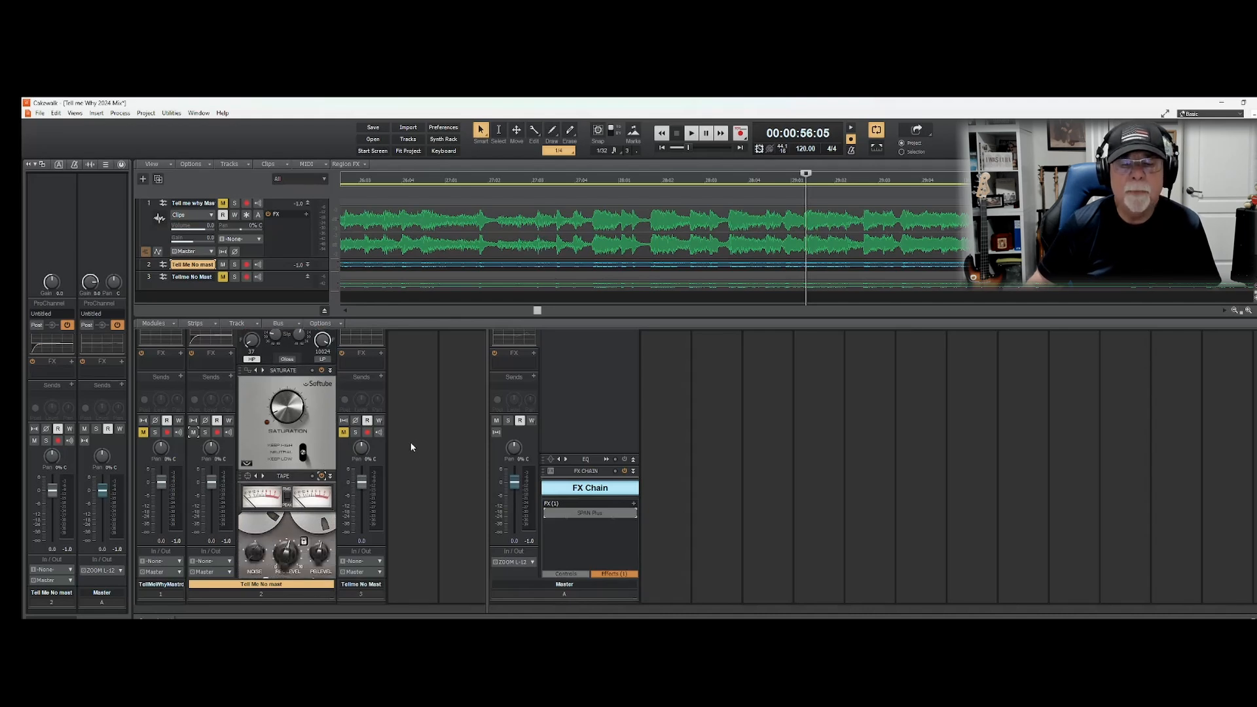
scroll(413, 432, "up", 4)
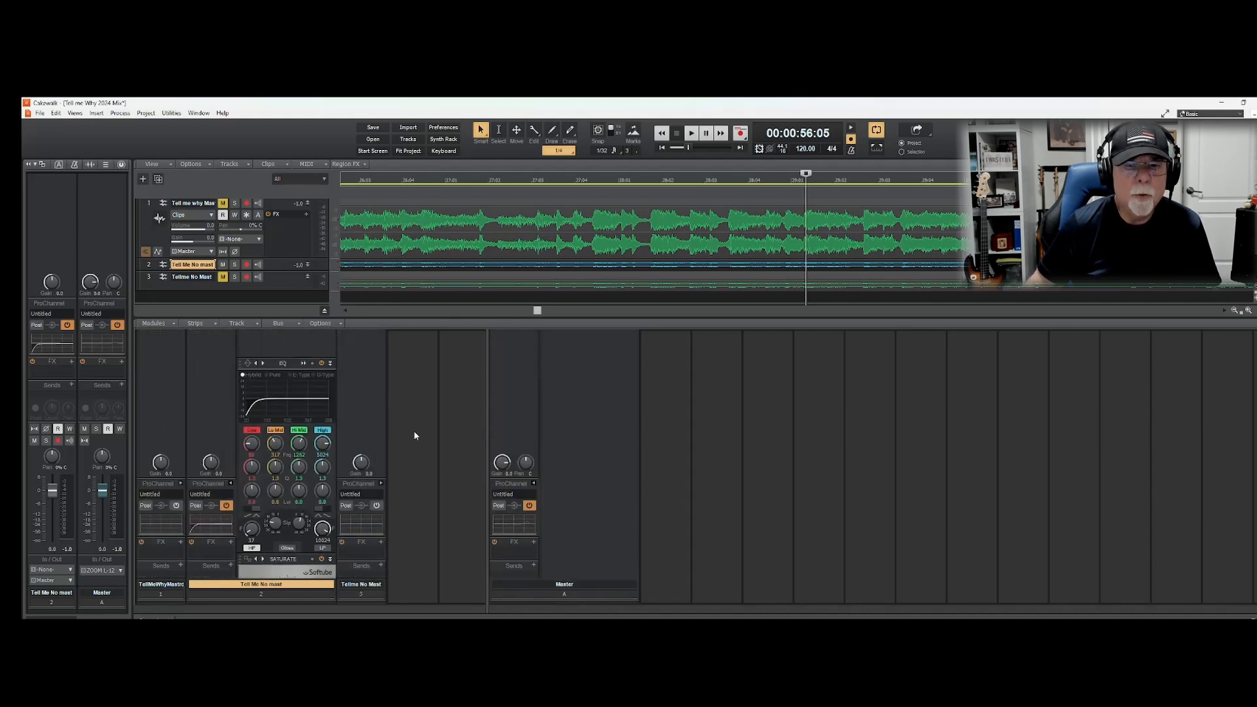
left_click(321, 362)
scroll(365, 390, "down", 2)
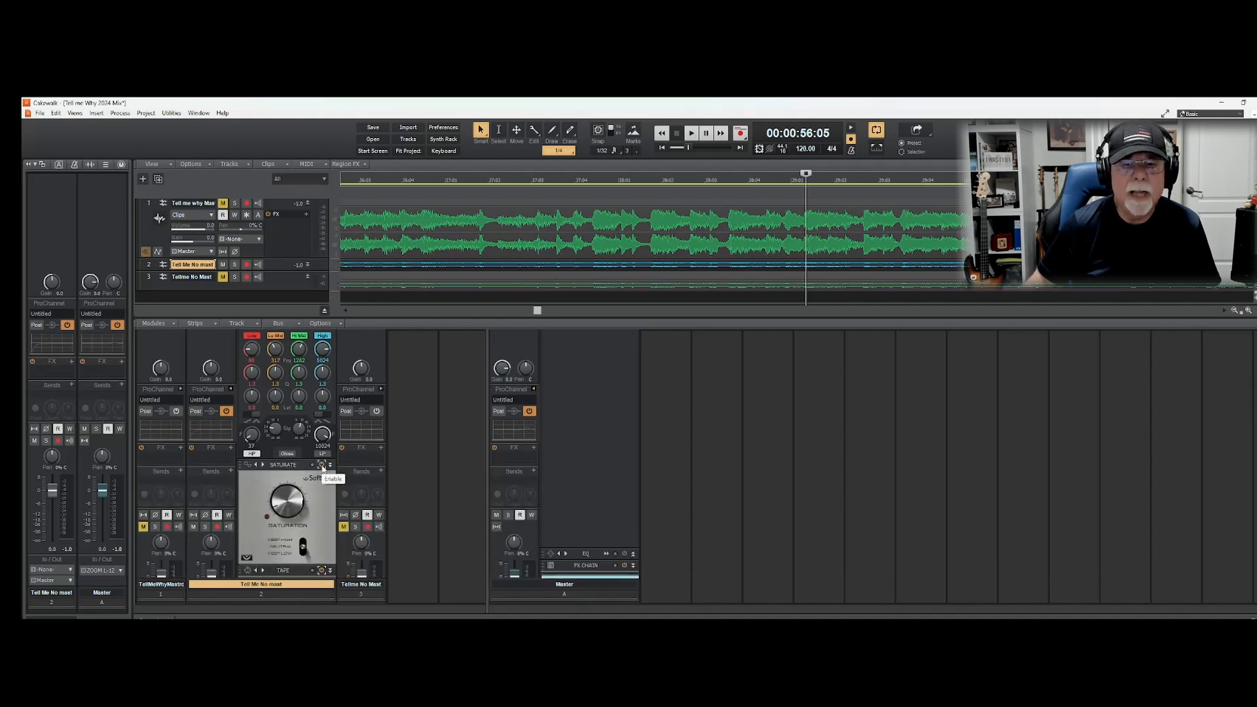
scroll(414, 443, "down", 2)
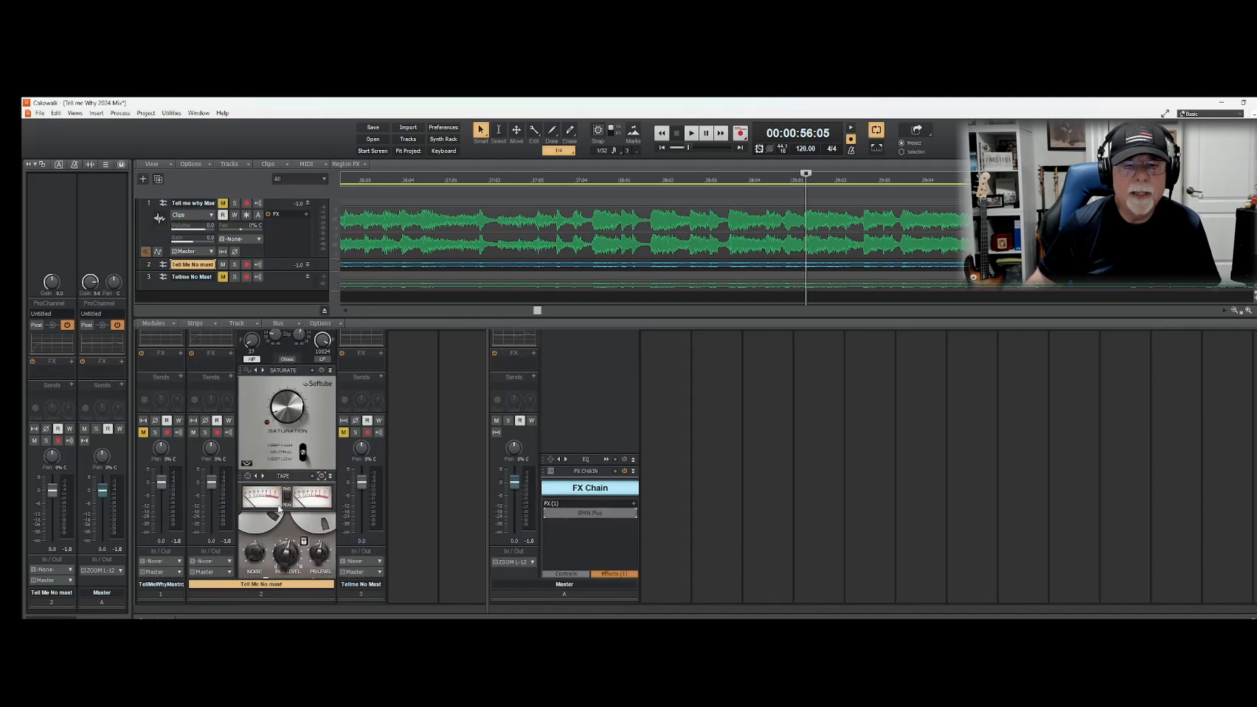
Bypass the Sonitus Equalizer and Sonitus Compressor in track 2's FX Chain, keeping only LoudMax active
scroll(261, 523, "down", 3)
scroll(261, 522, "down", 1)
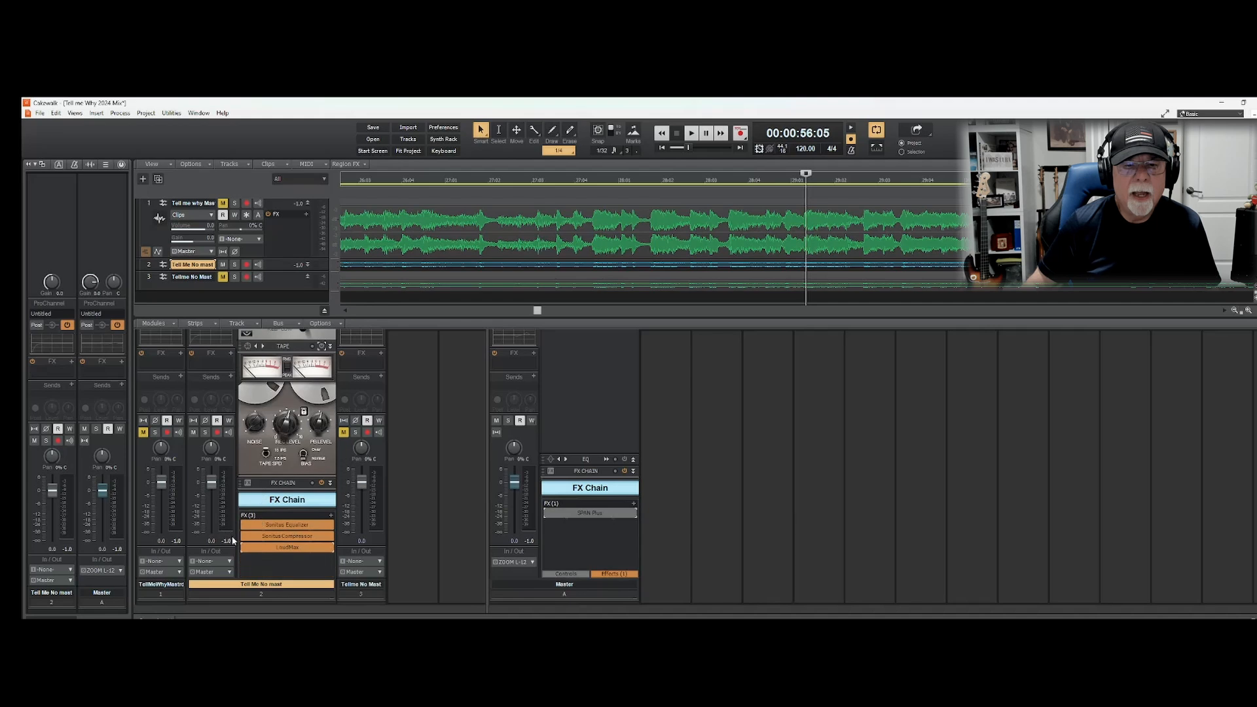
left_click(244, 525)
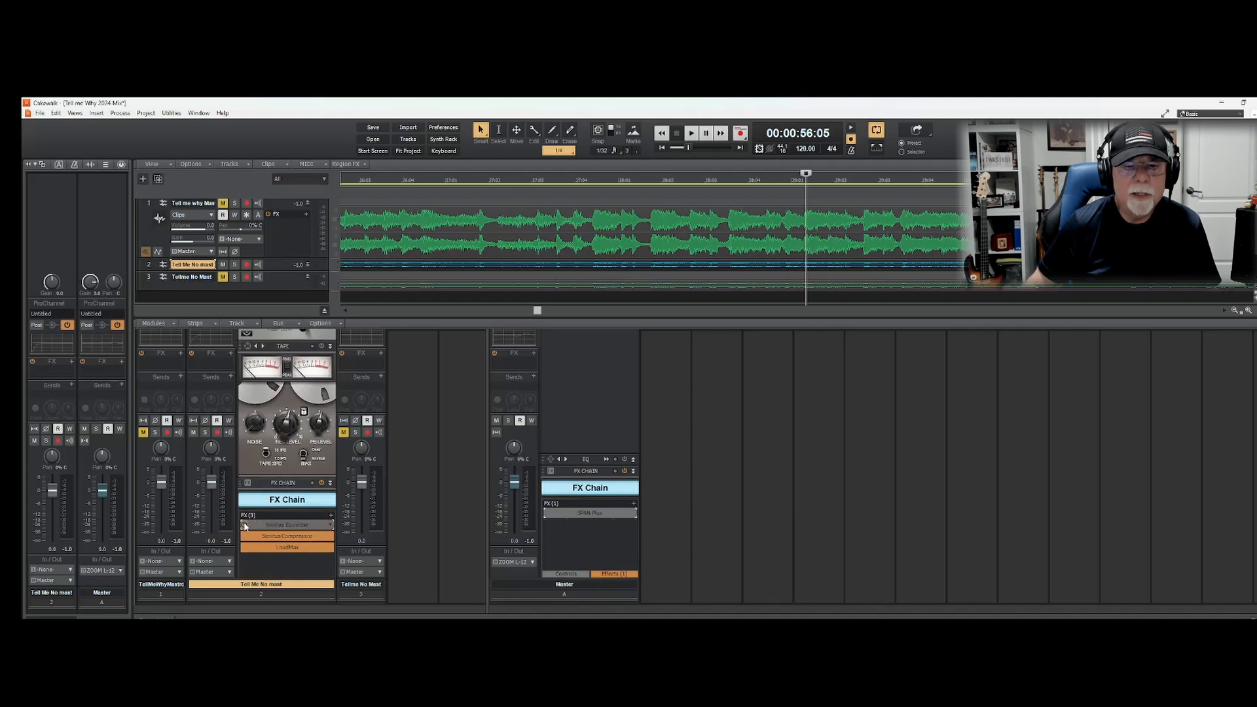
left_click(245, 537)
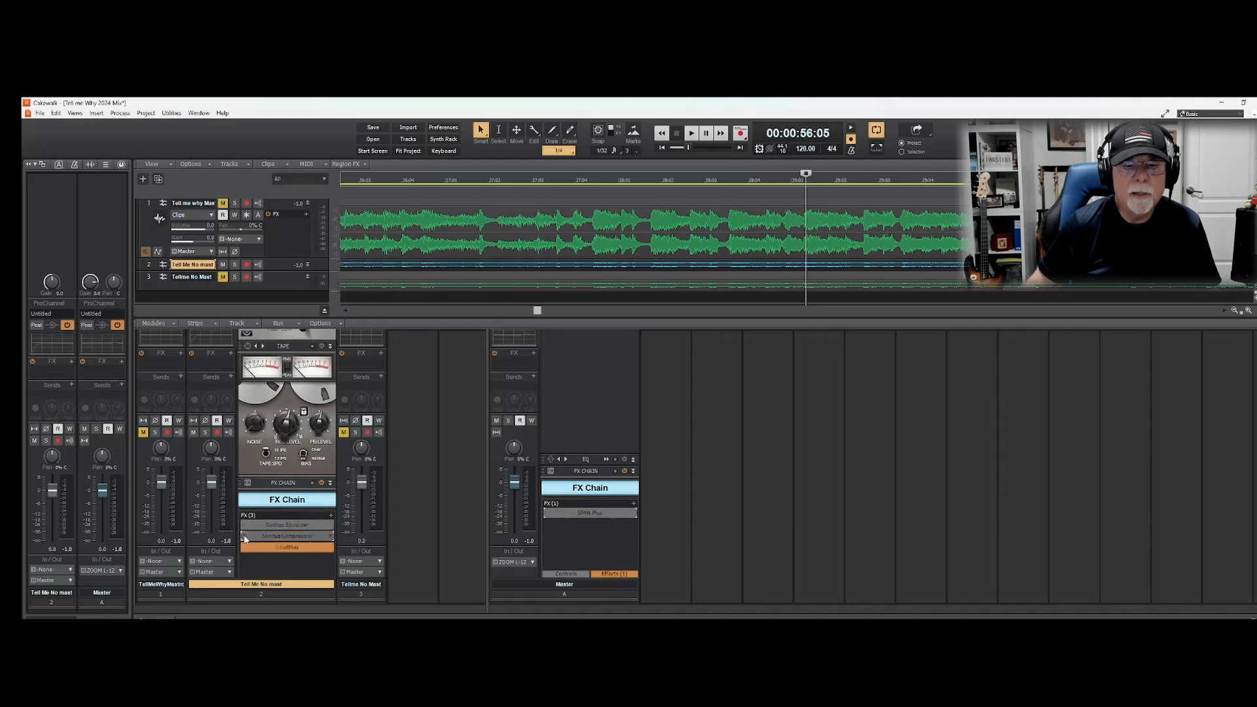
Set track 2's LoudMax threshold to 0 dB, play the song from the start while lowering it to about -12.1 dB, and close the plug-in
double_click(288, 548)
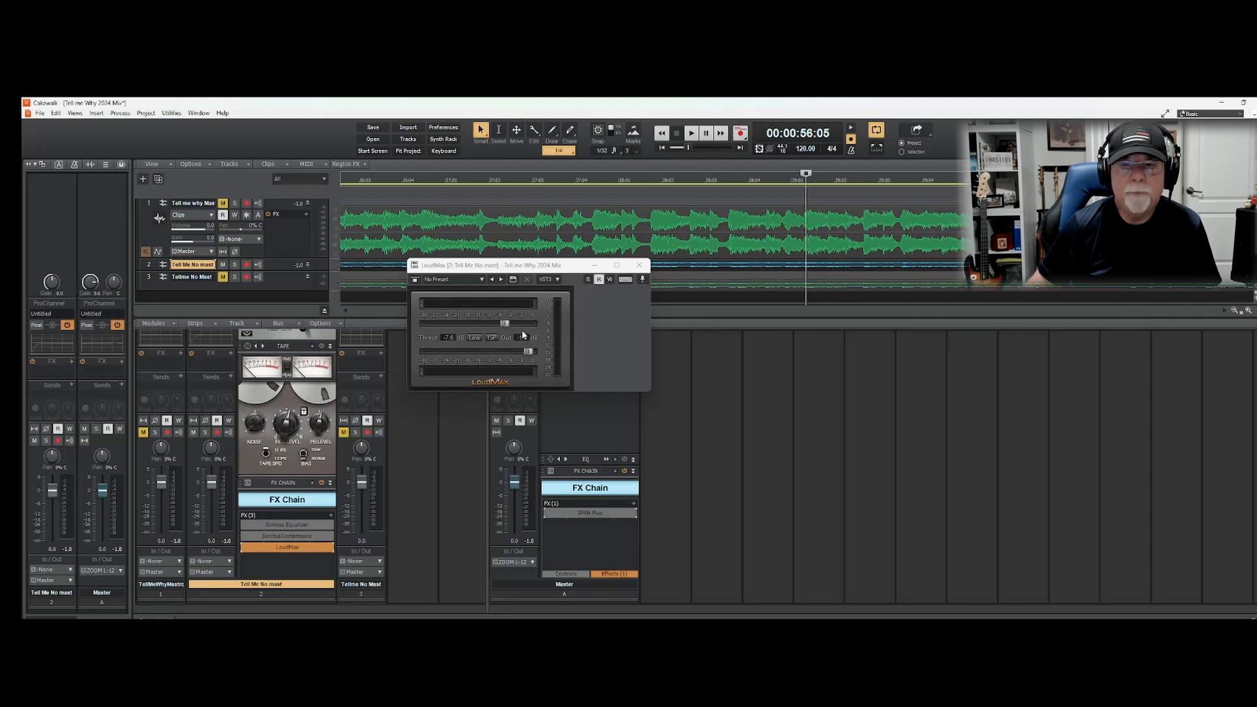
left_click_drag(505, 324, 559, 321)
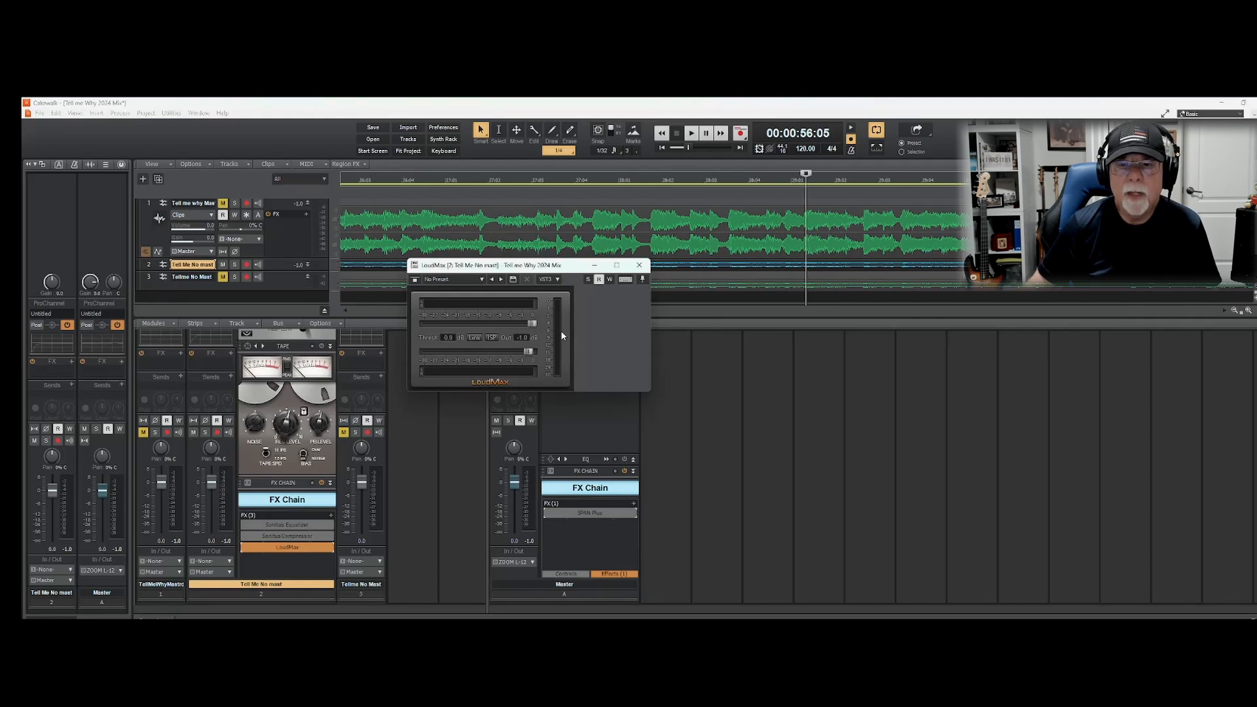
left_click(692, 134)
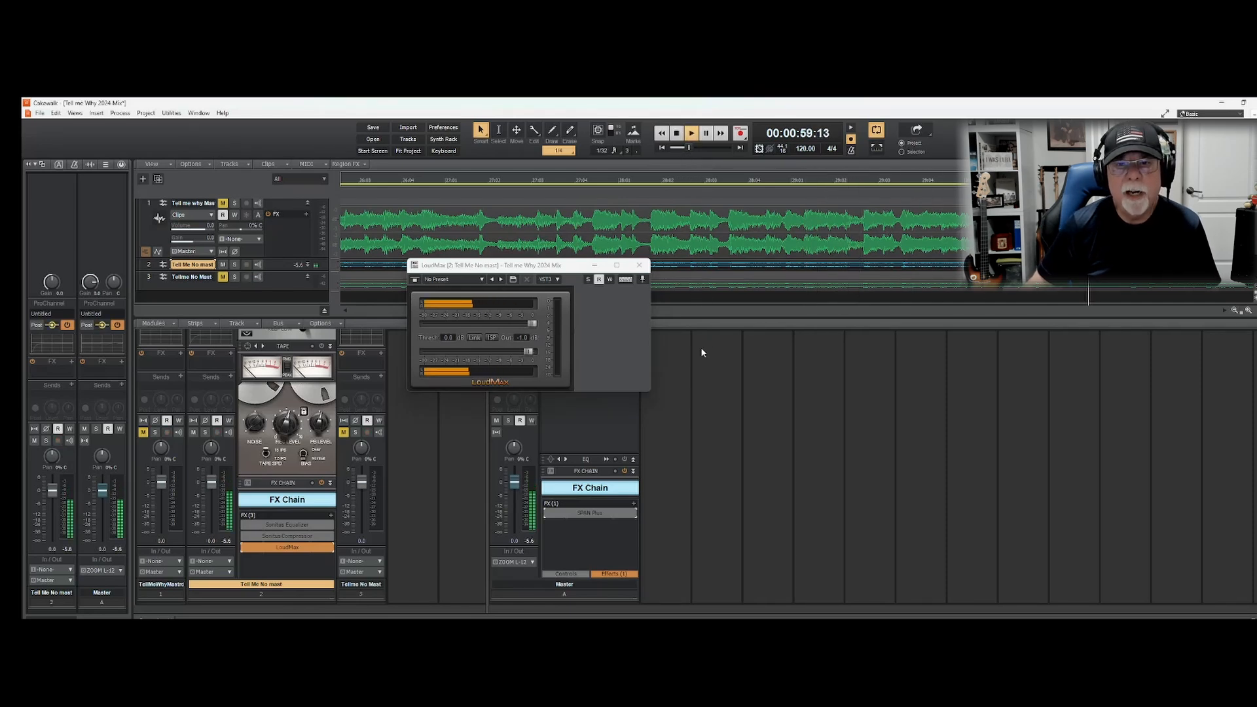
key("w")
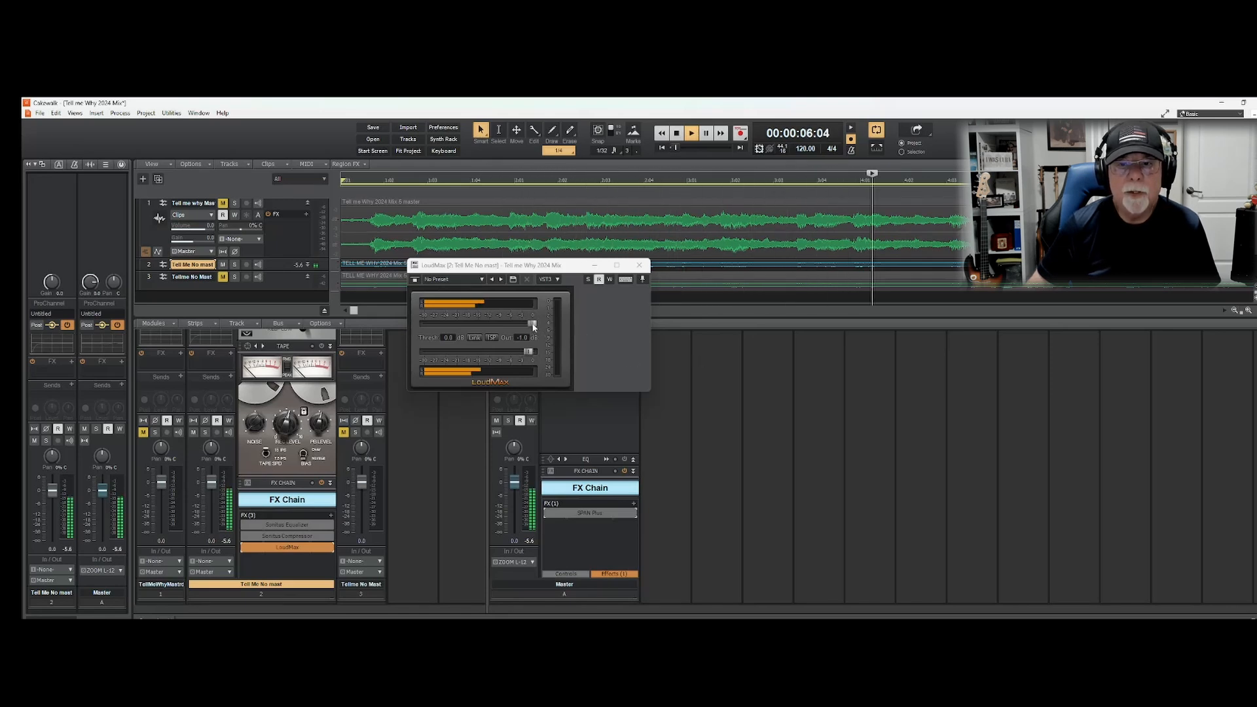
left_click_drag(533, 327, 489, 322)
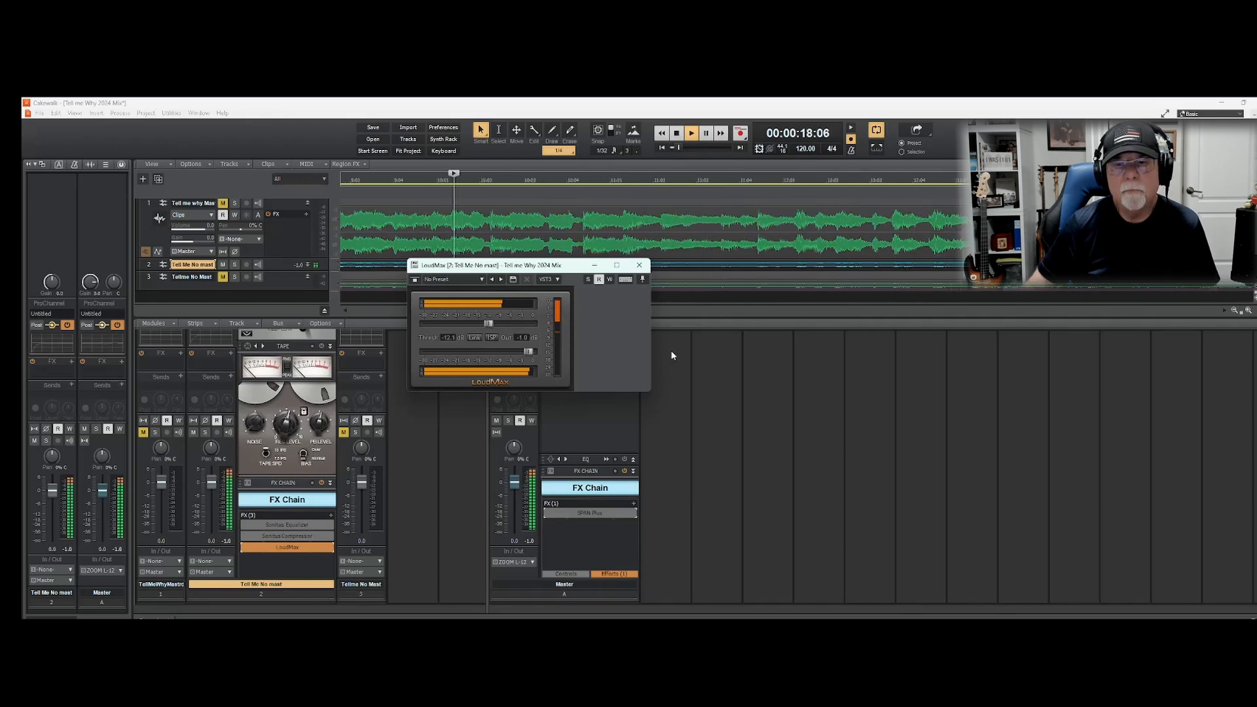
left_click(639, 266)
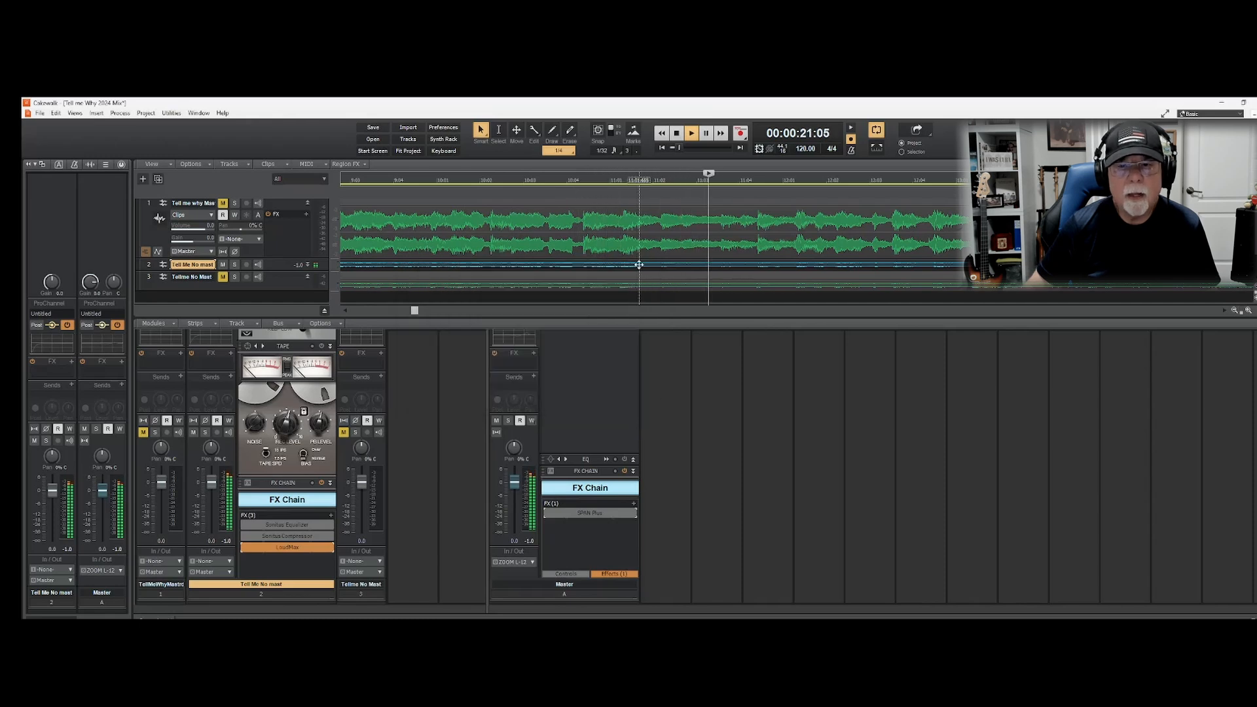
Measure playback loudness with SPAN Plus re-enabled on the Master bus and its statistics reset, stop and close it, and bypass LoudMax on track 2
left_click(548, 514)
double_click(564, 512)
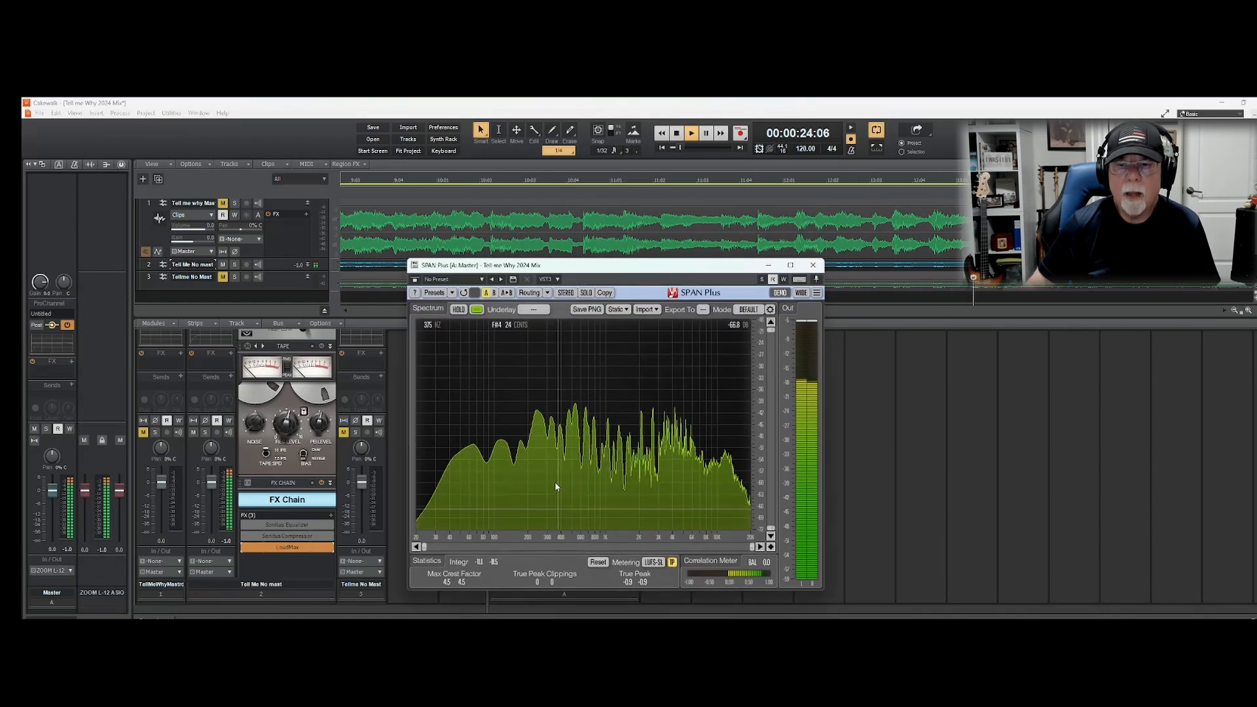
left_click(597, 562)
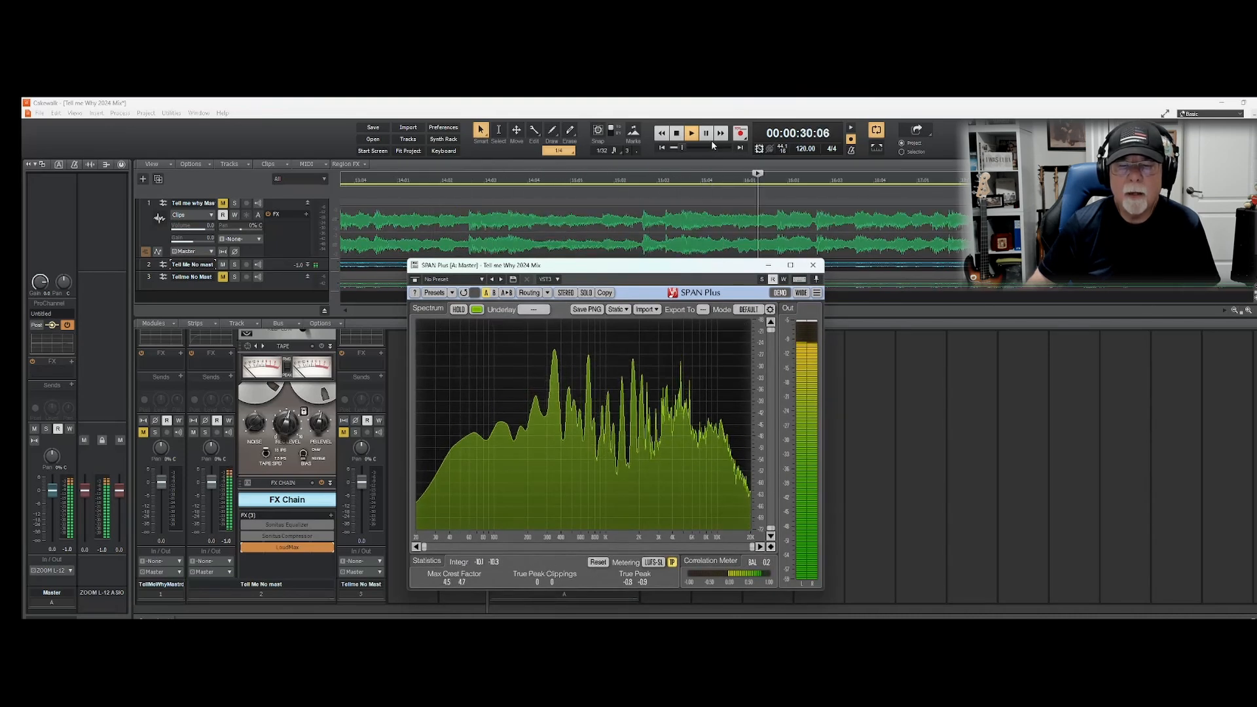
left_click(678, 134)
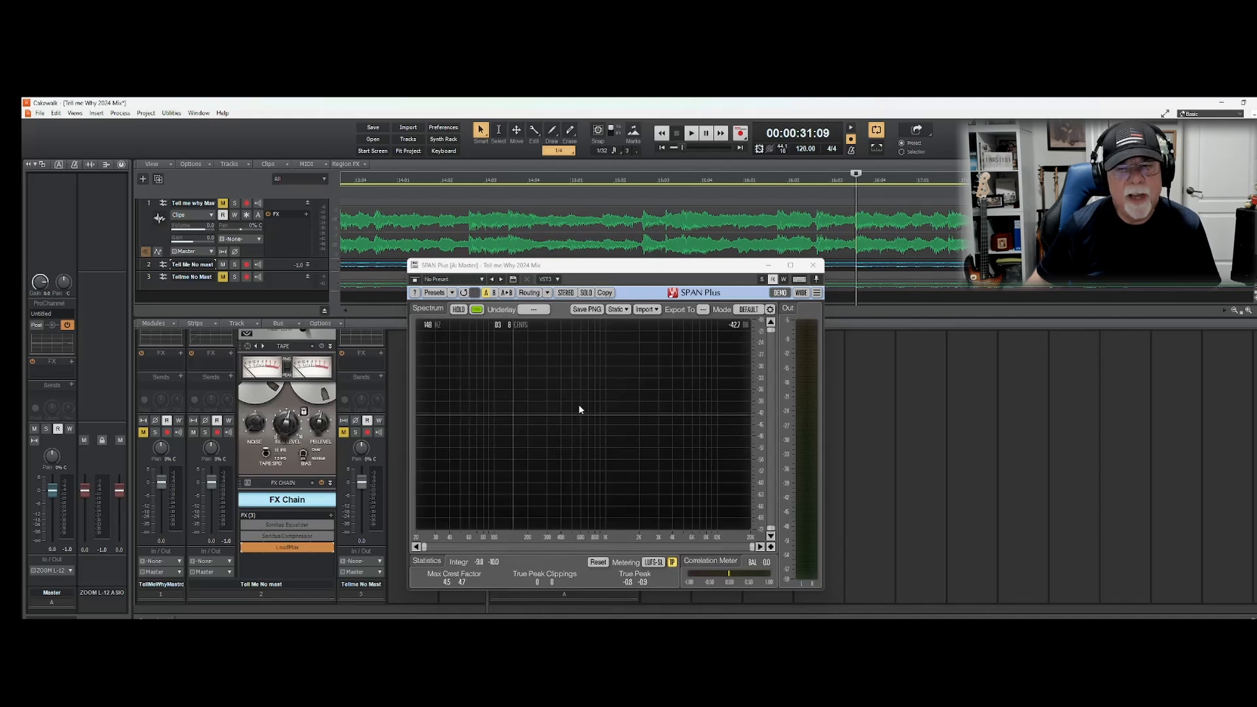
left_click(813, 266)
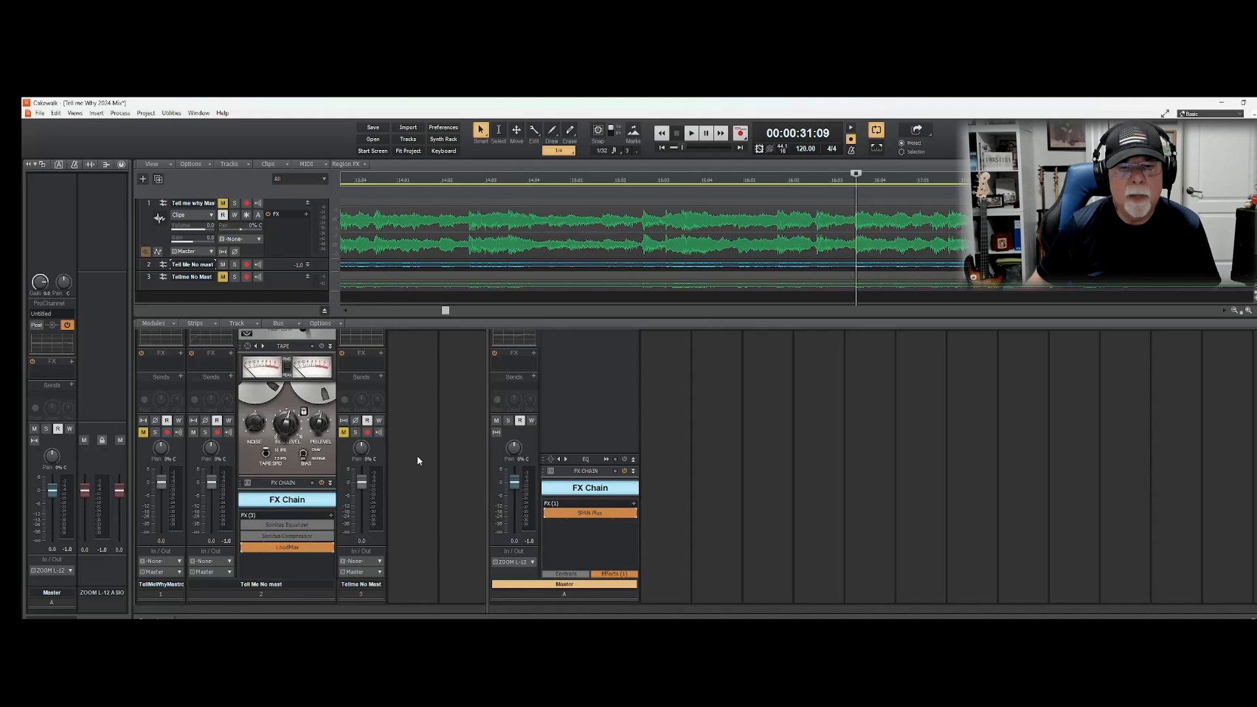
left_click(245, 546)
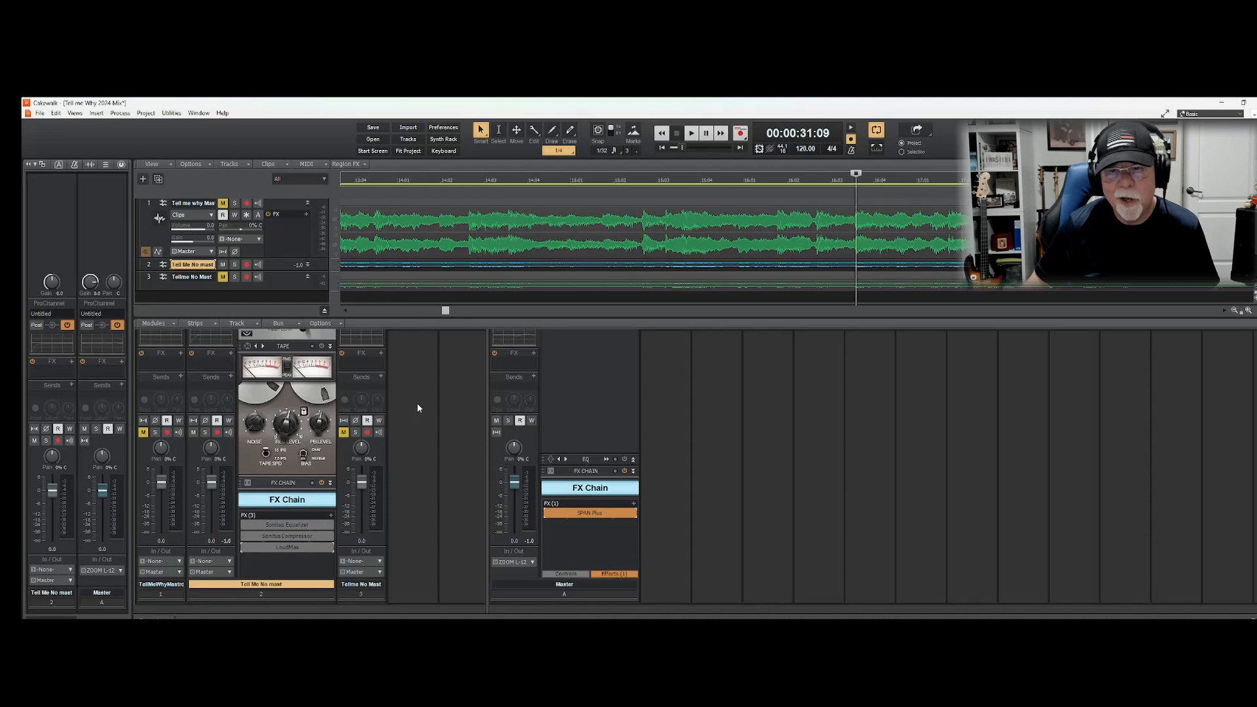